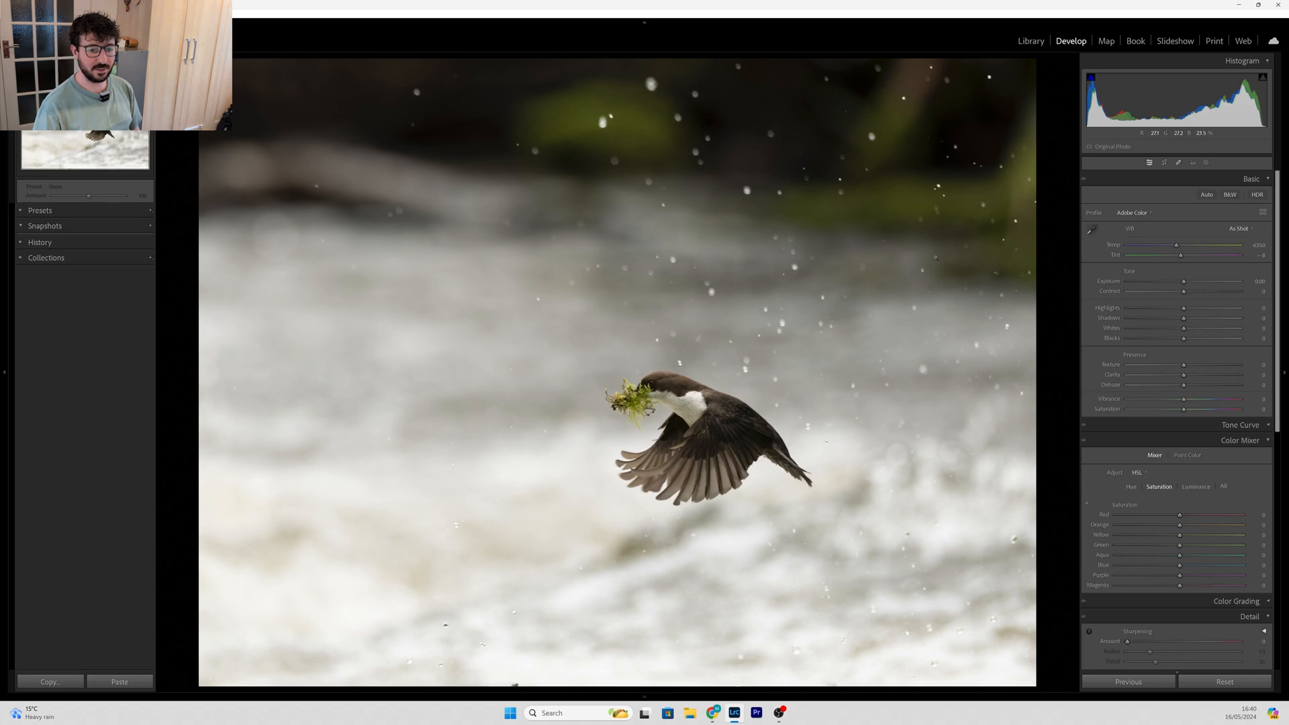
Step: Crop the photo to the 2 x 3 / 4 x 6 aspect ratio, tightening the frame around the flying bird
left_click(1164, 162)
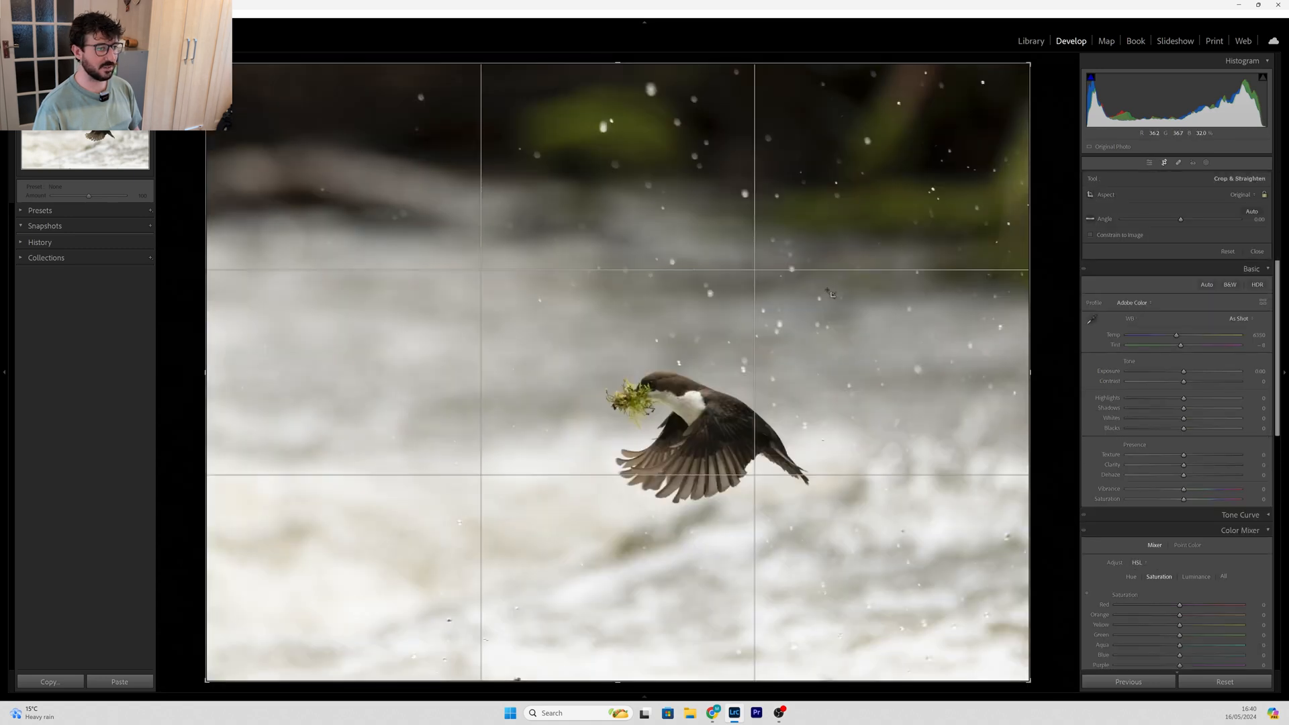
left_click(1232, 195)
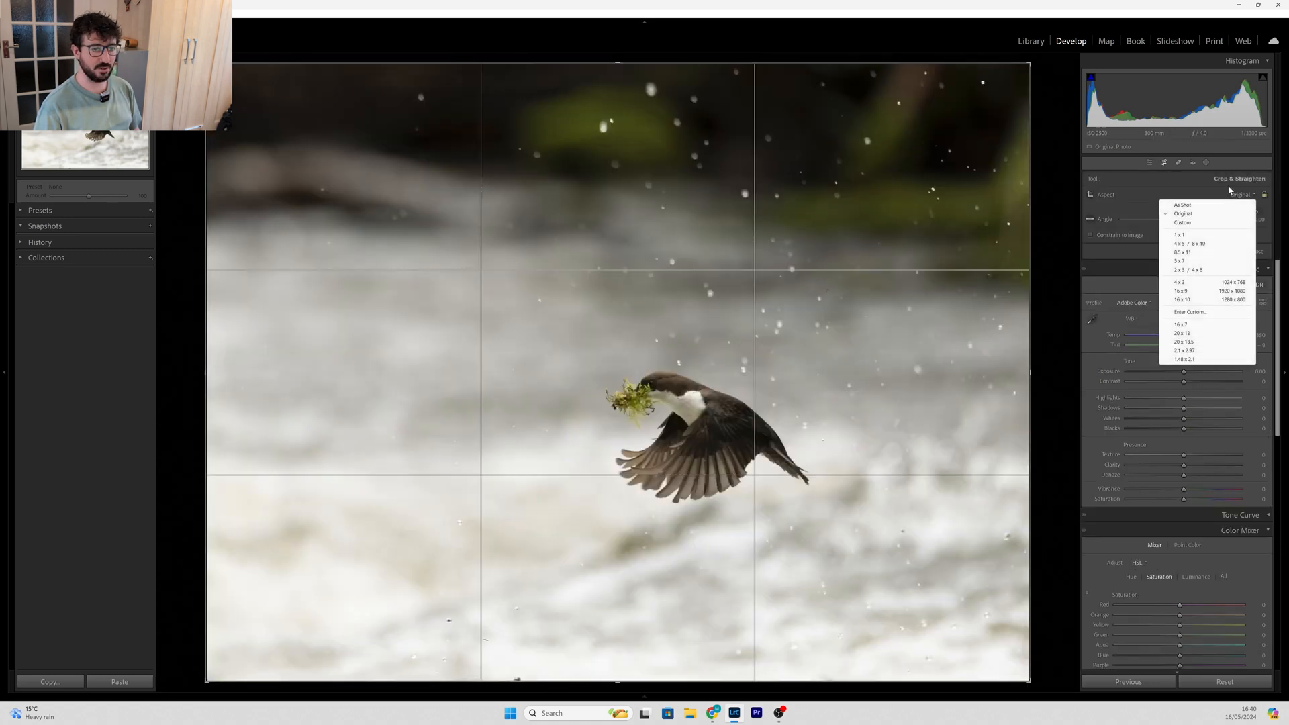
left_click(1201, 271)
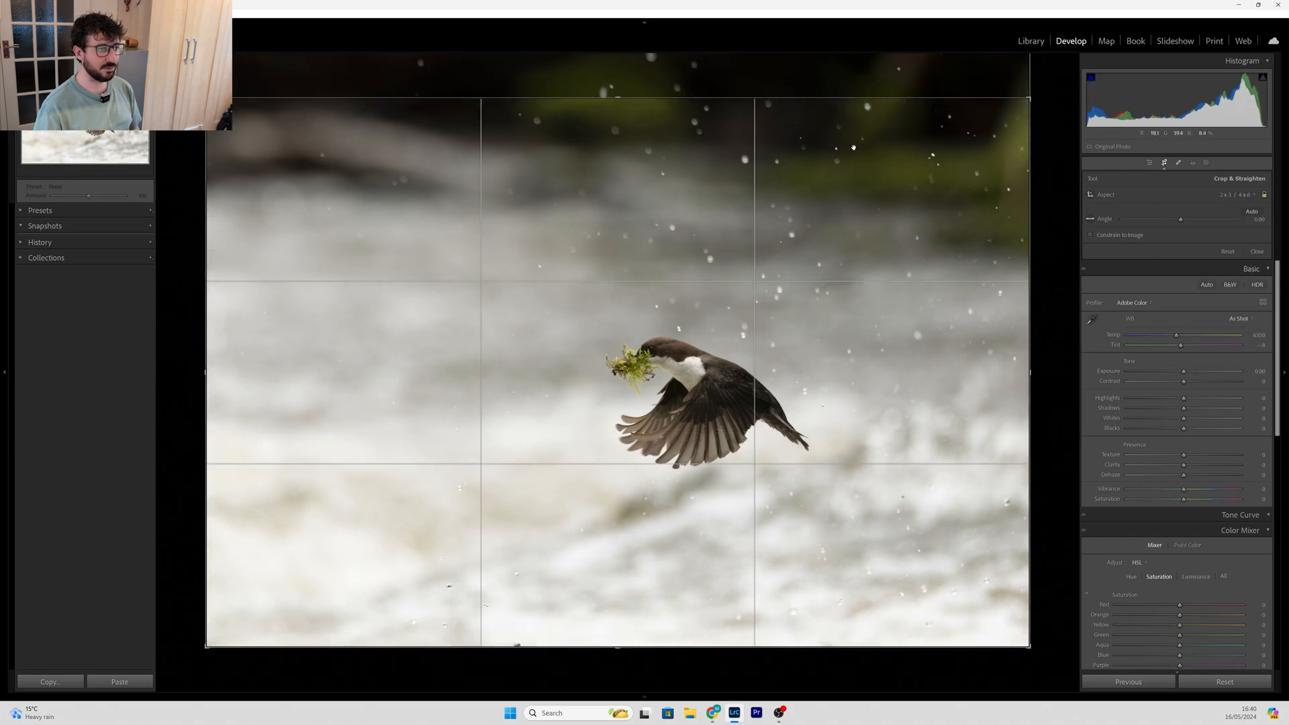
left_click_drag(828, 98, 837, 141)
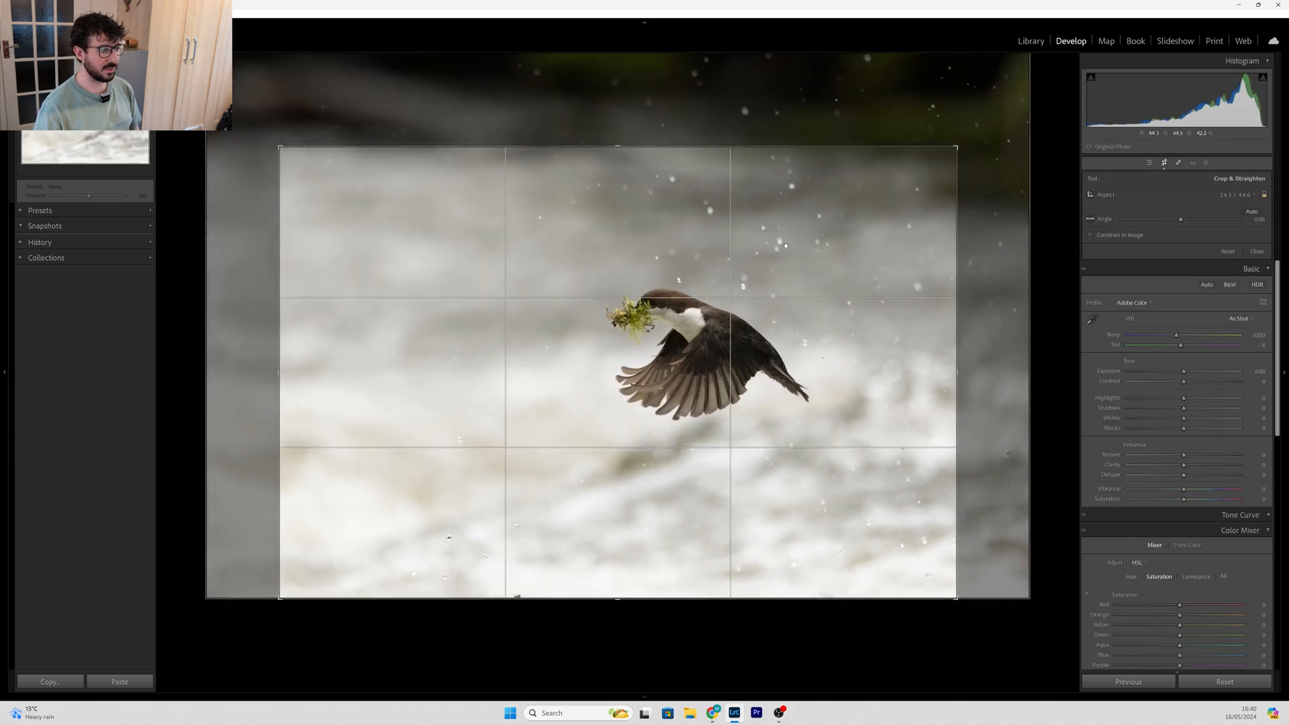
left_click_drag(786, 241, 808, 277)
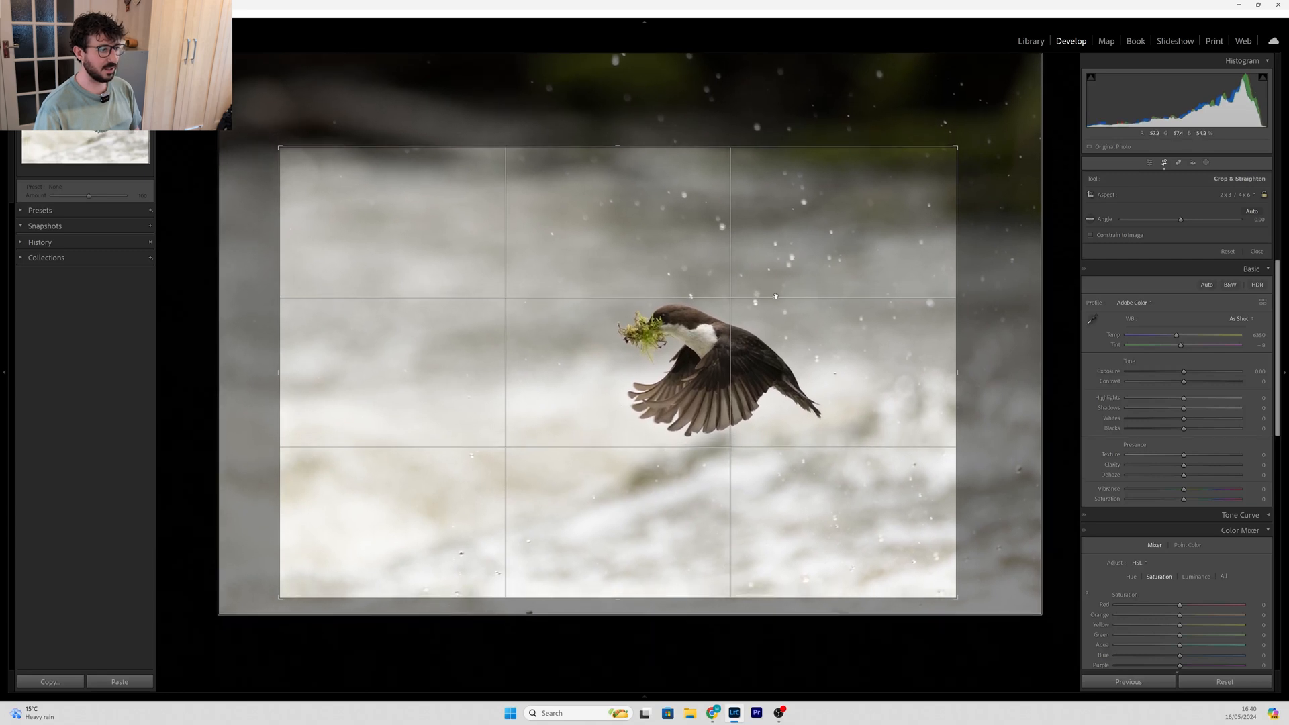
key("Return")
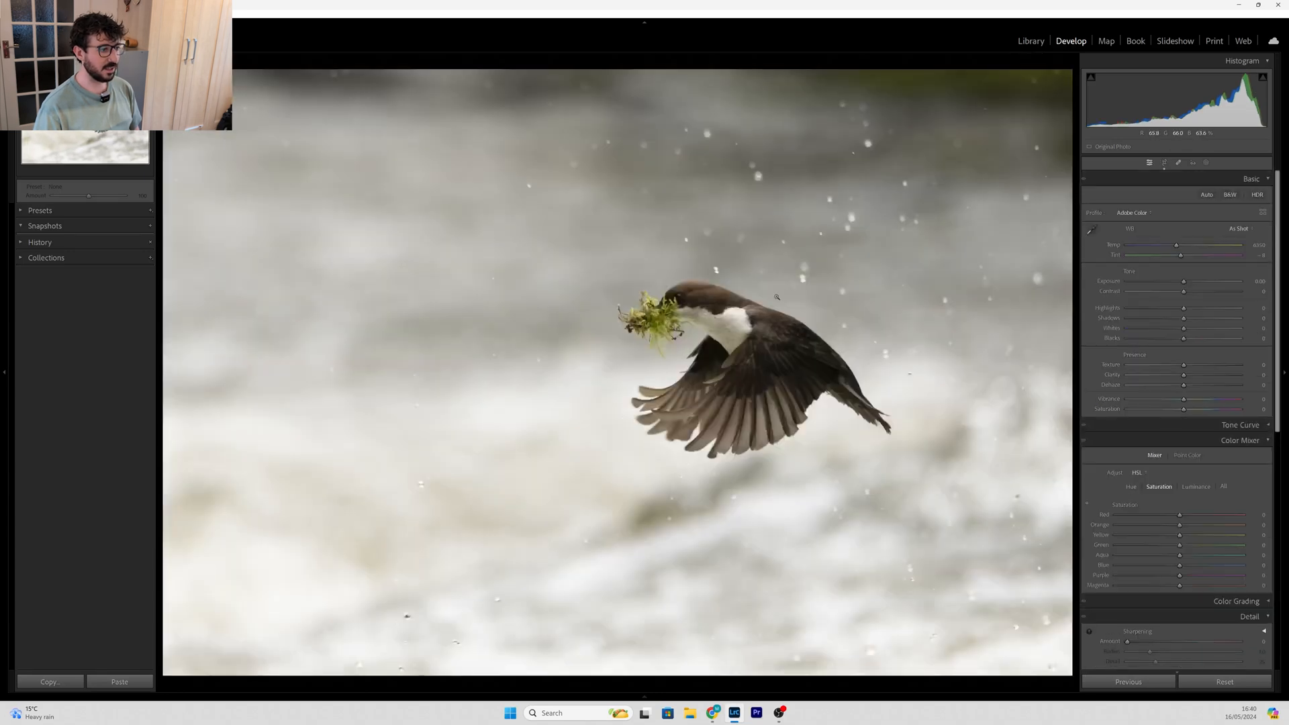
Step: Change the crop's aspect ratio to 16 x 9 and reposition the bird slightly within the frame
left_click(1165, 164)
left_click(1237, 195)
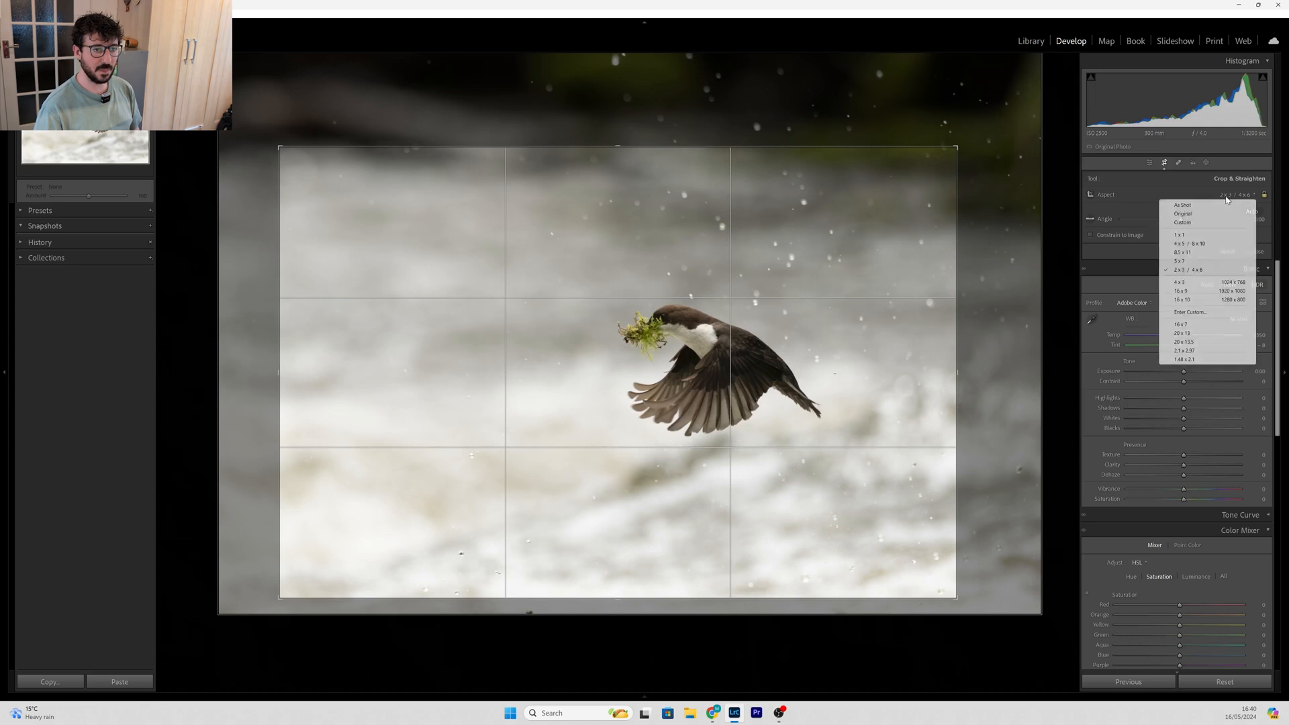
left_click(1197, 291)
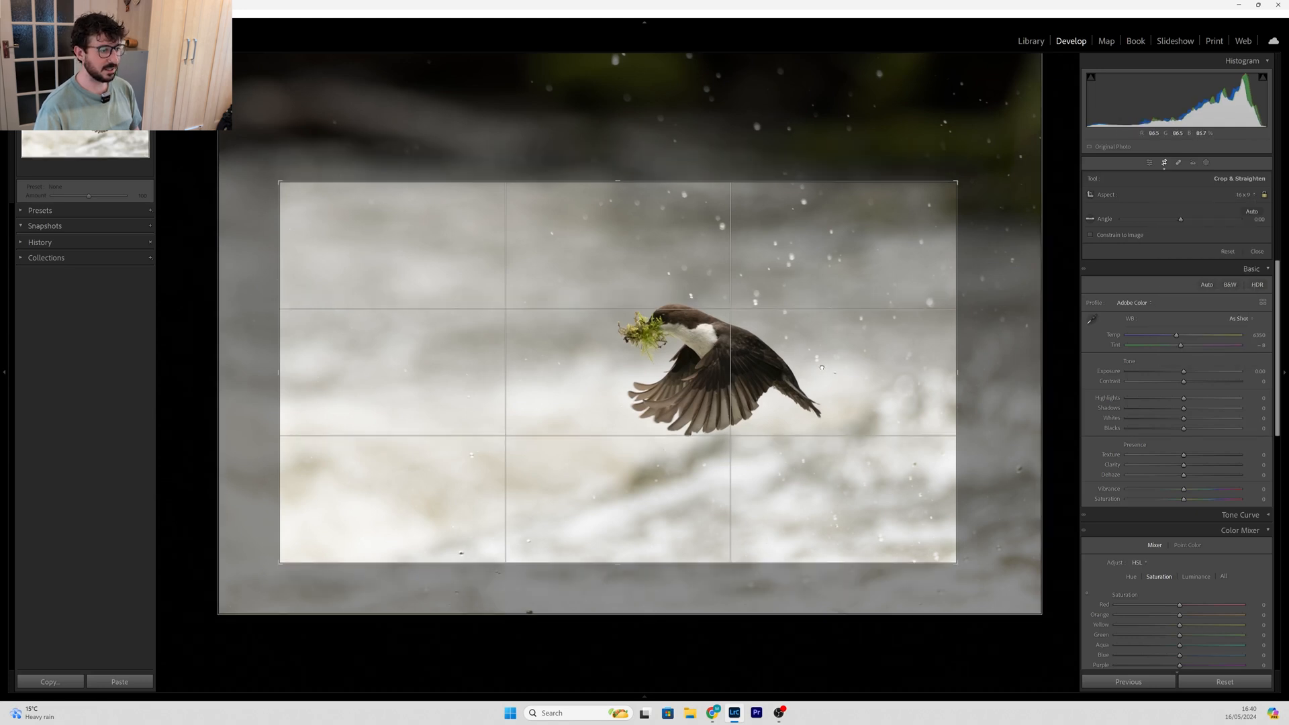
left_click_drag(822, 368, 809, 368)
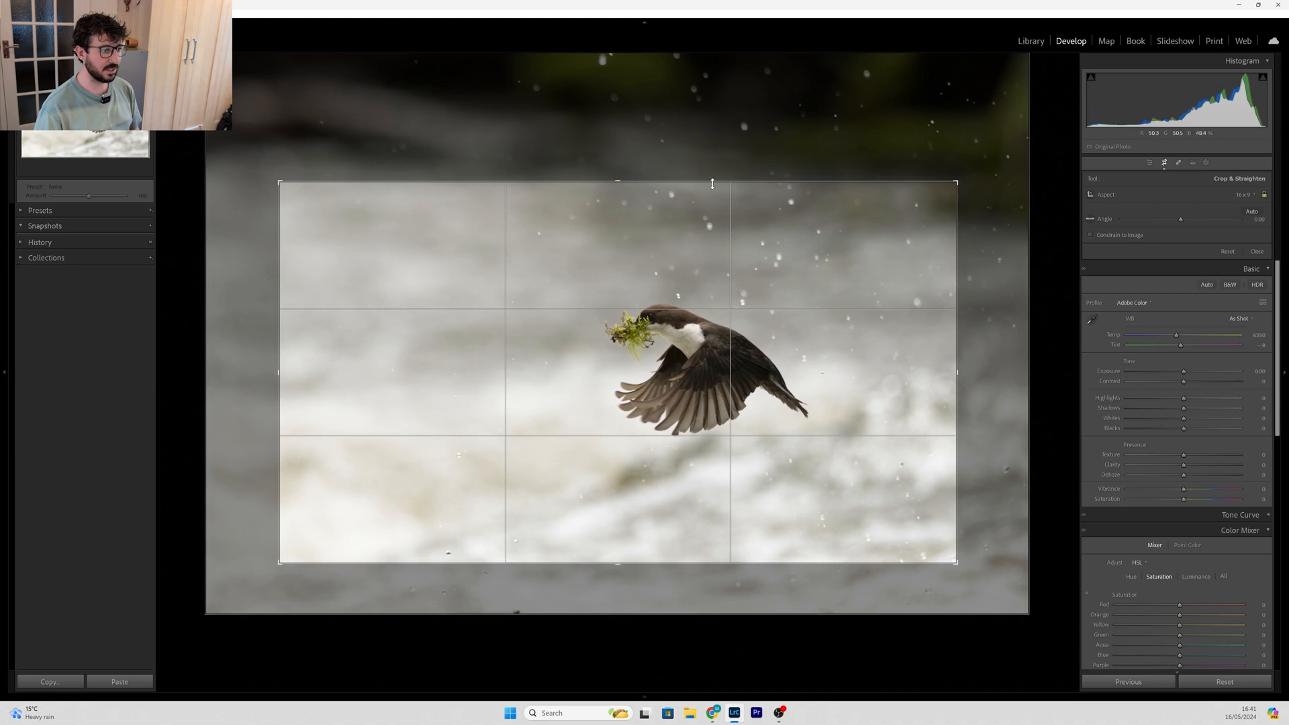
key("Return")
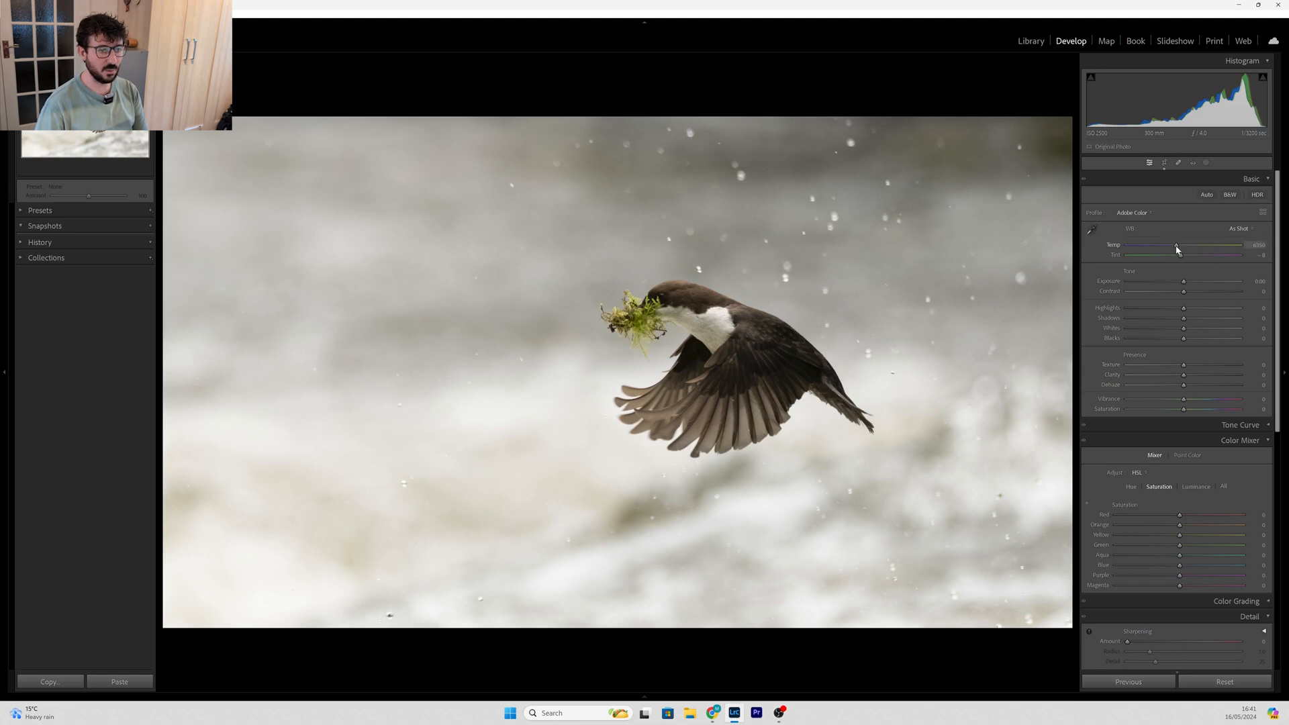
Step: Set the white balance by sampling the bird's white breast feathers as the neutral target
mouse_move(1177, 246)
left_mouse_down()
mouse_move(1190, 256)
mouse_move(1174, 257)
left_mouse_up()
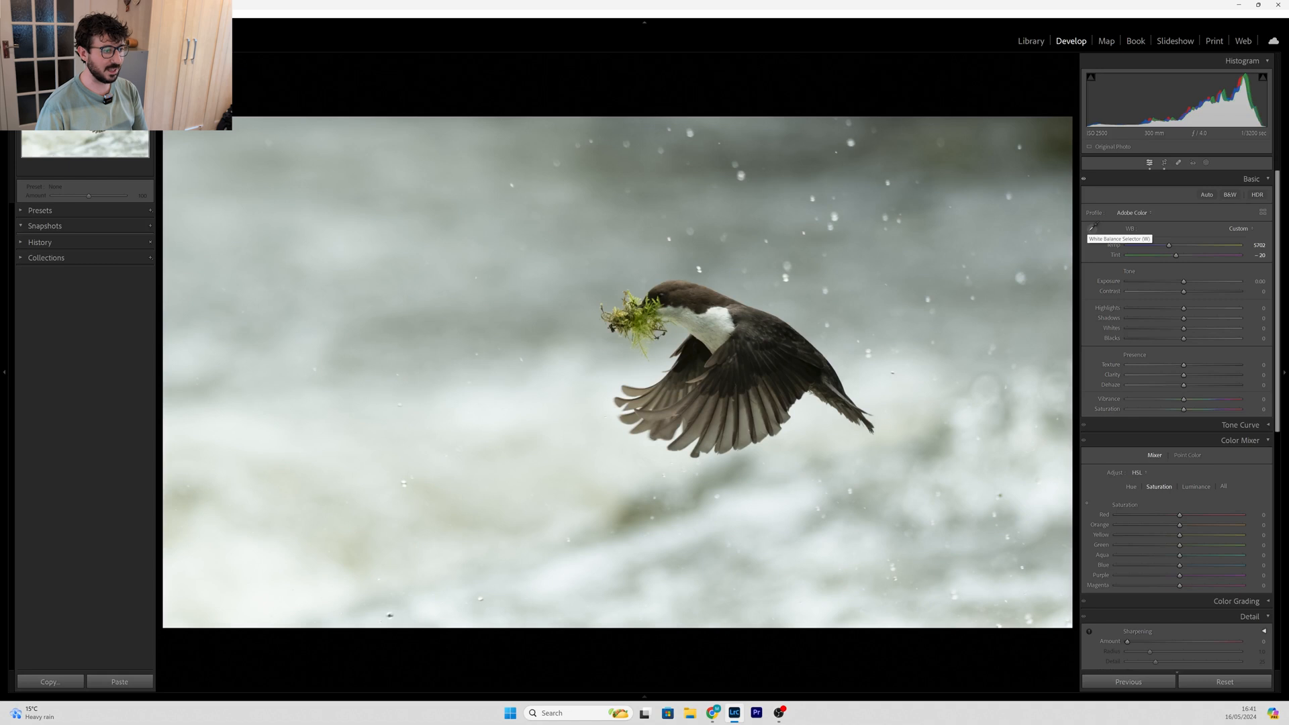
left_click(1093, 227)
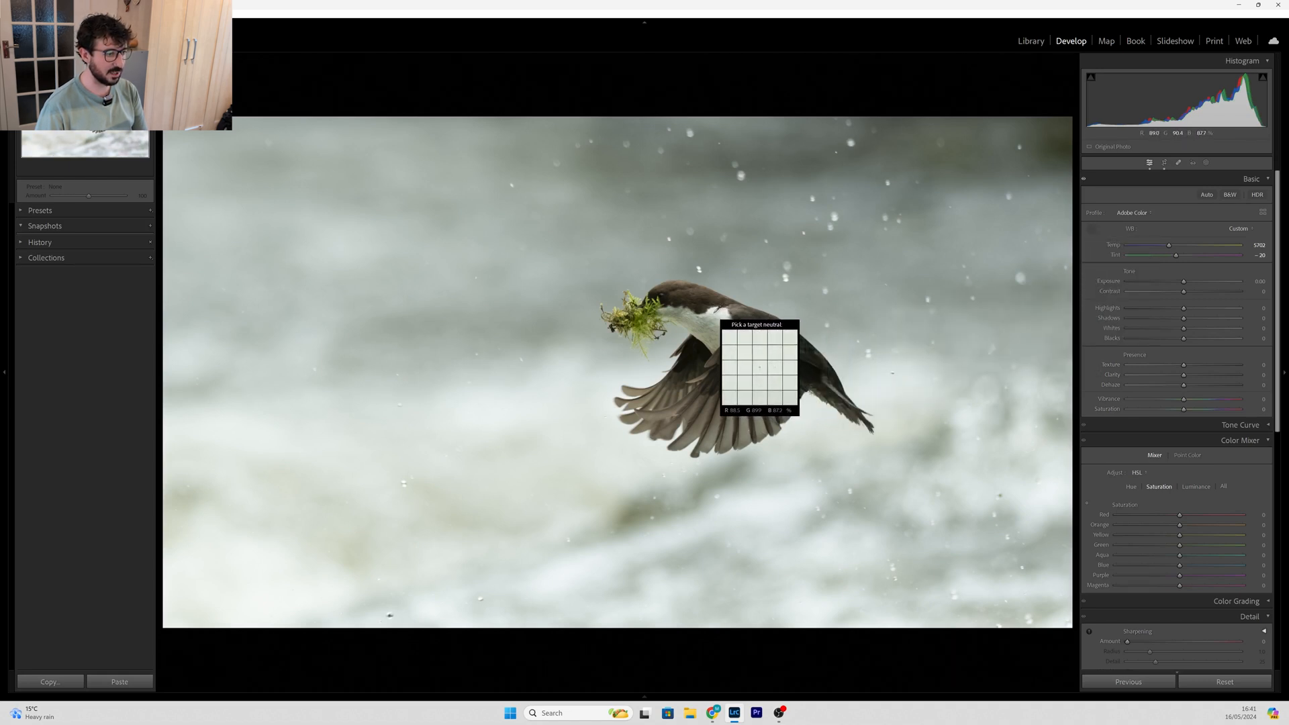
left_click(715, 313)
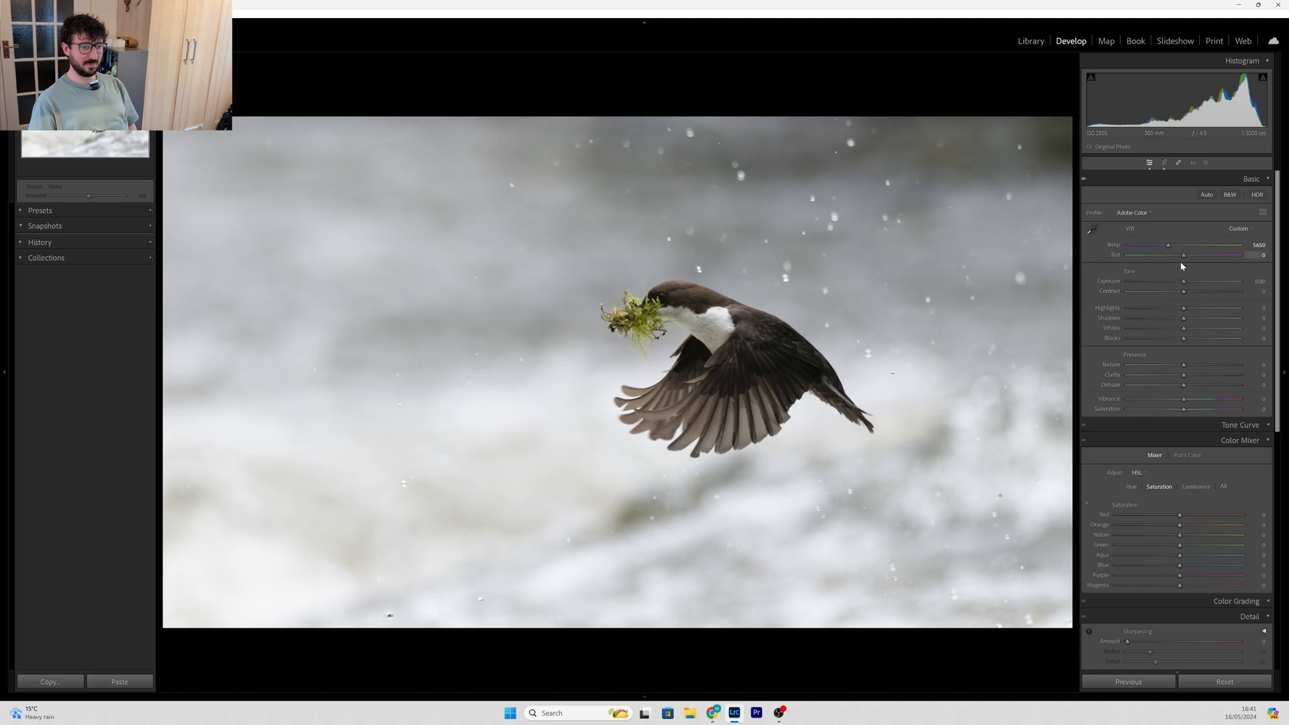
Step: Set the white balance tint to -4 and raise the temperature slightly to warm the photo
left_click(1263, 255)
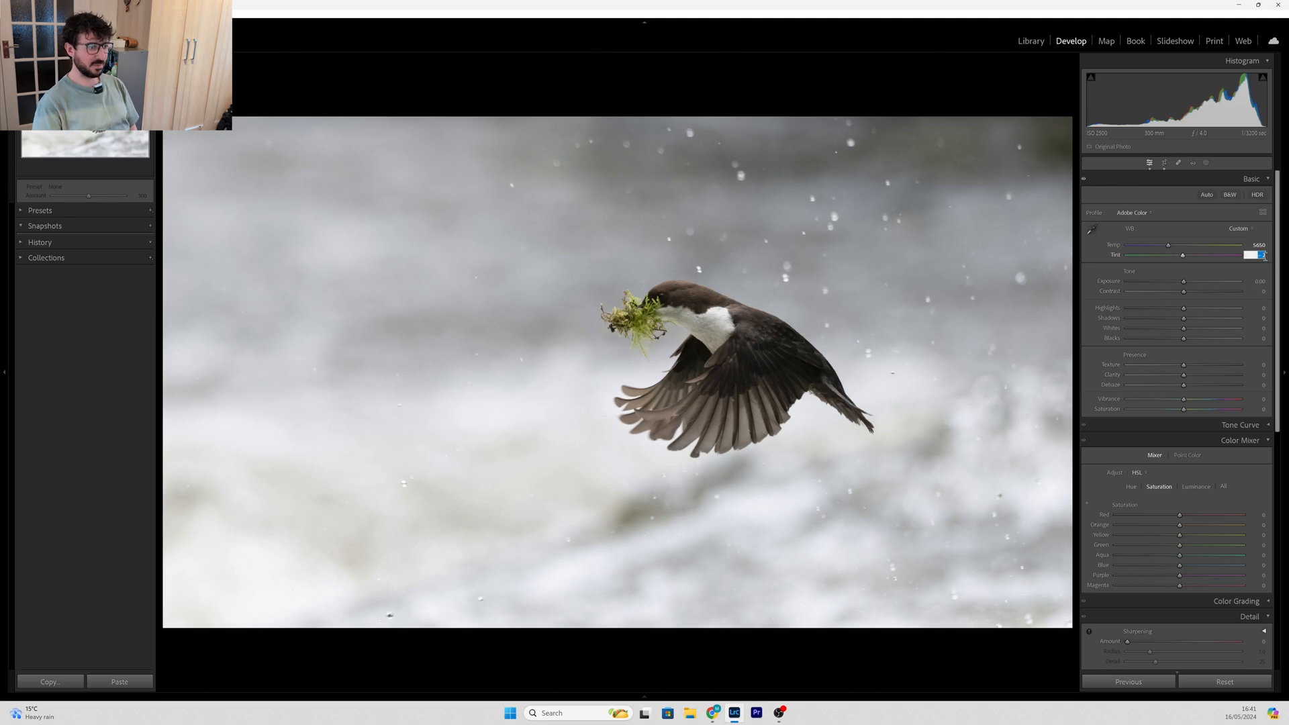
type("-4")
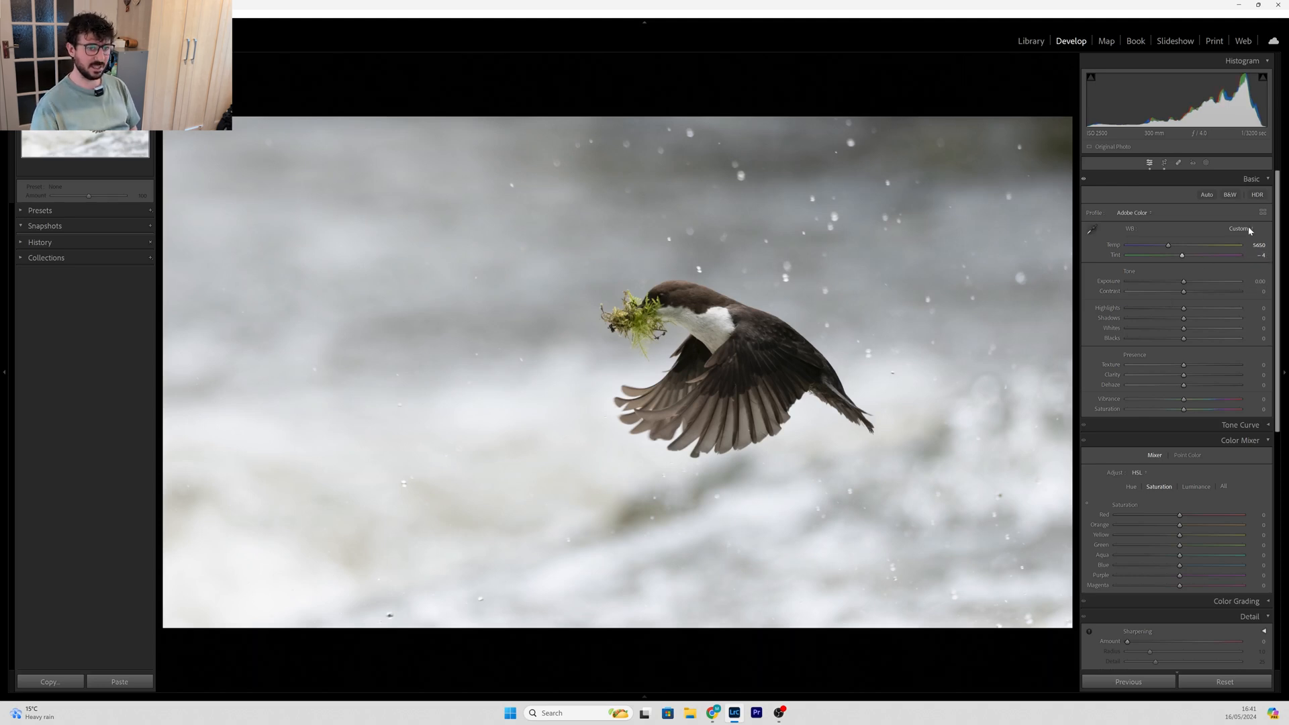
left_click(1258, 245)
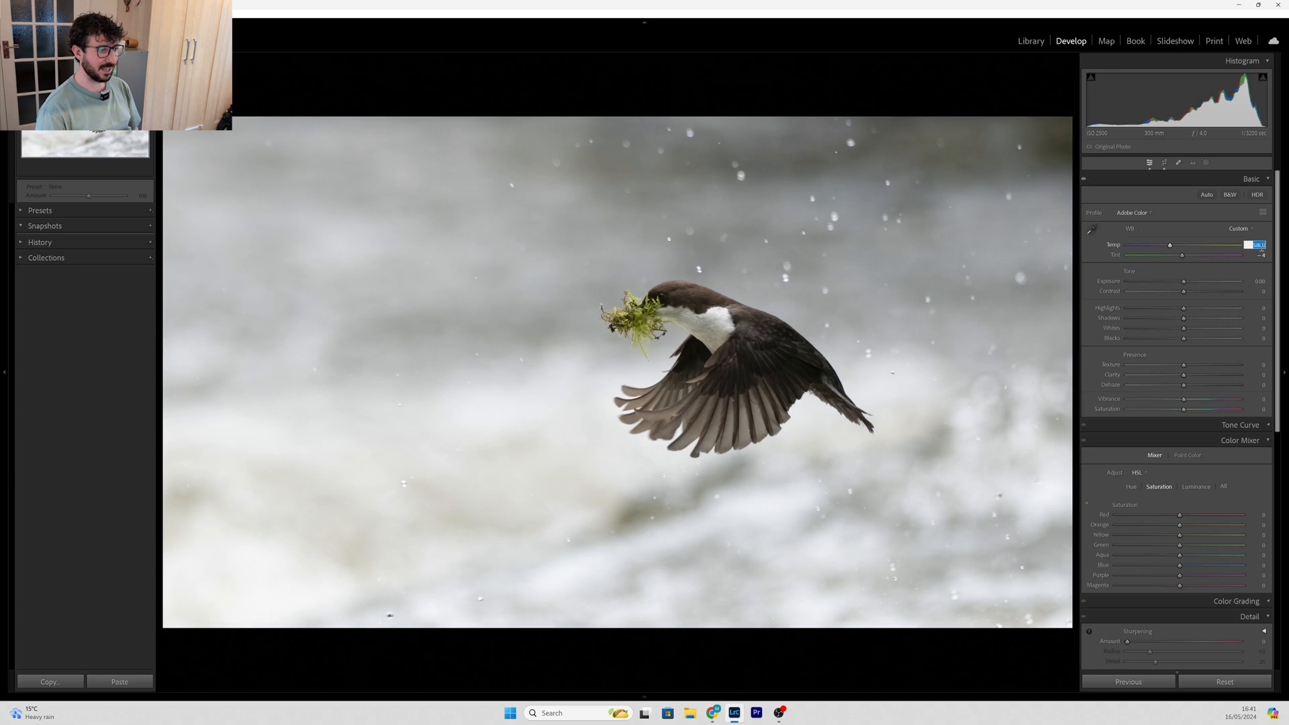
key("Up")
key("Up")
key("Return")
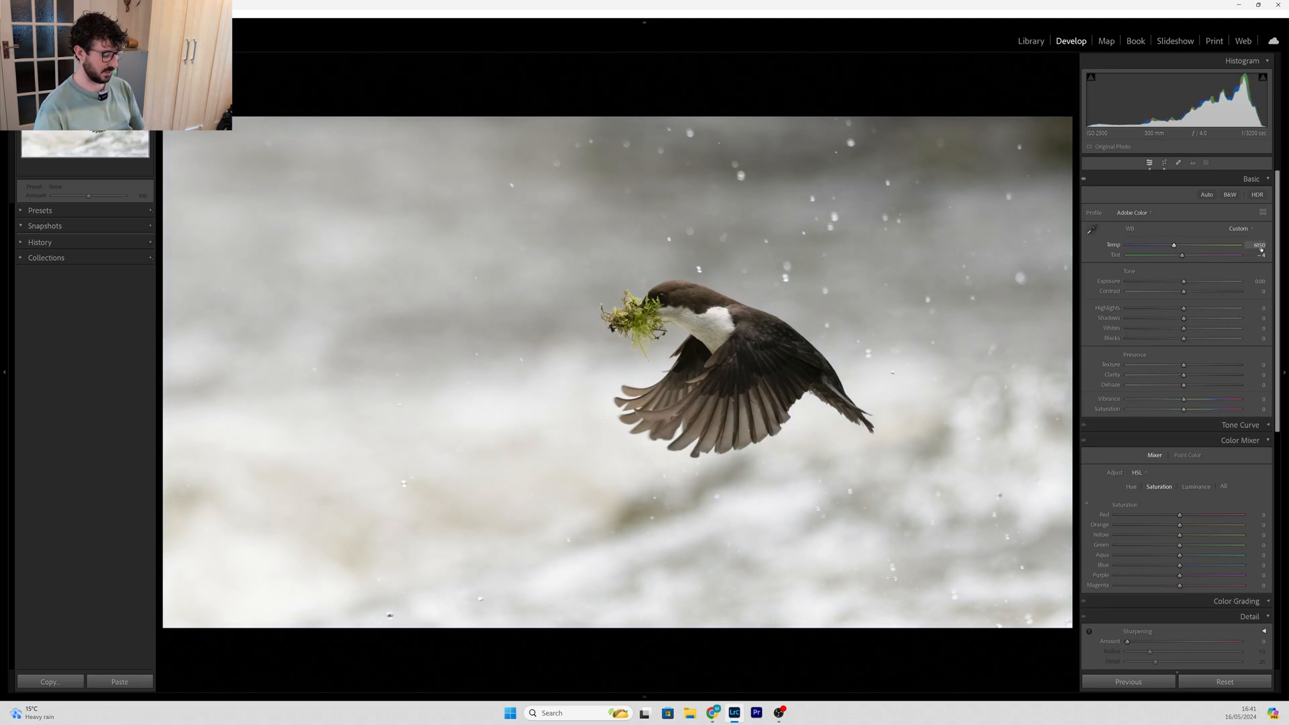
Step: Compare the original with the white balance edit at close zoom on the bird's head and the moss
key("backslash")
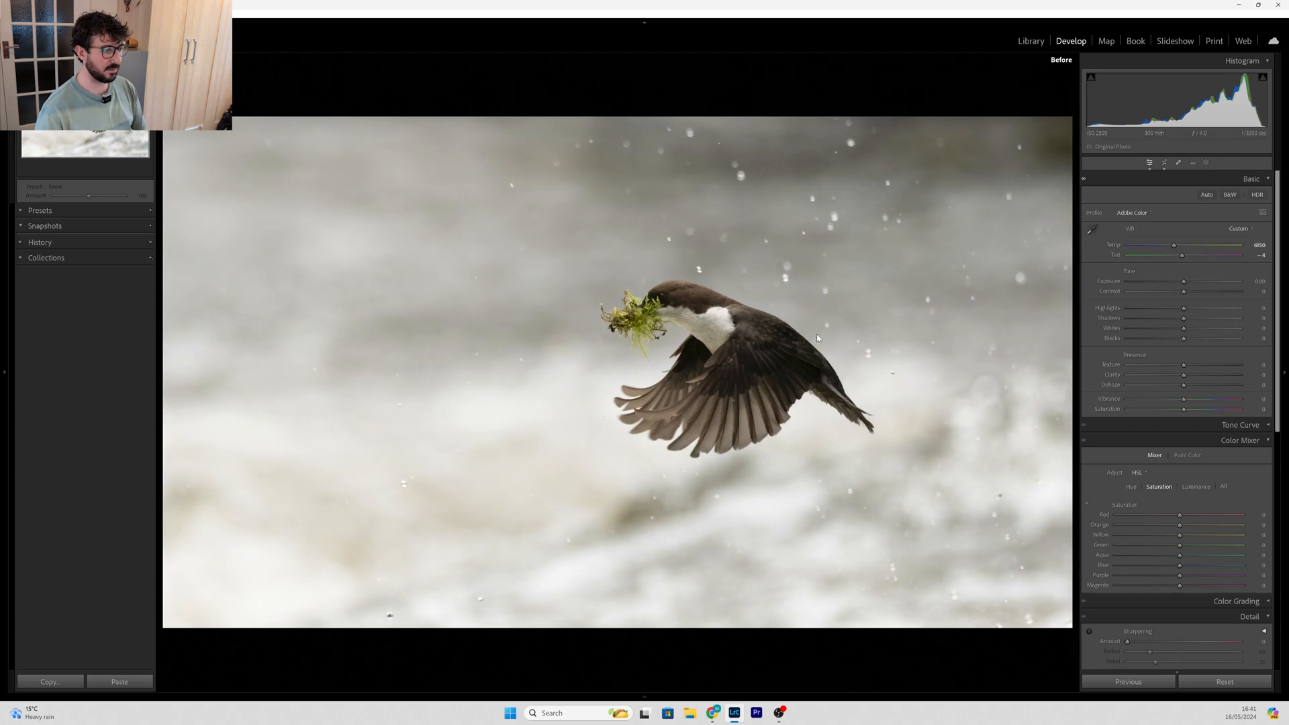
left_click(728, 250)
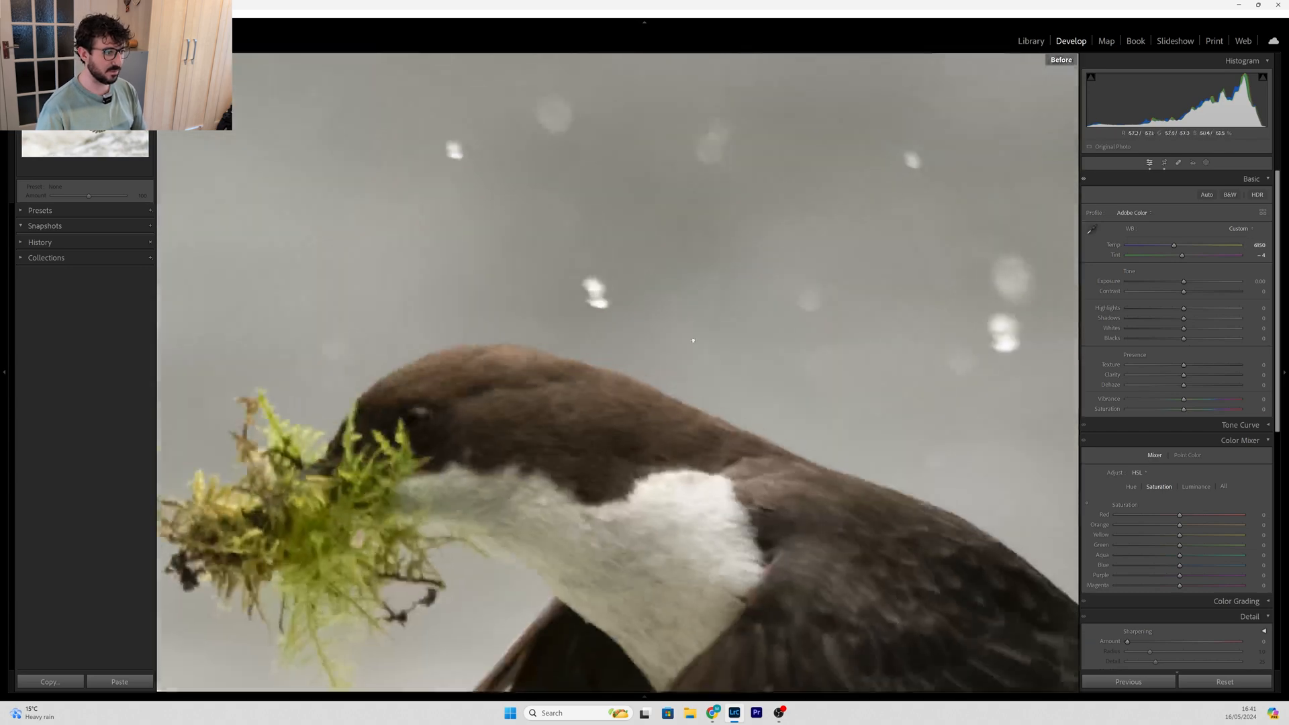
key("backslash")
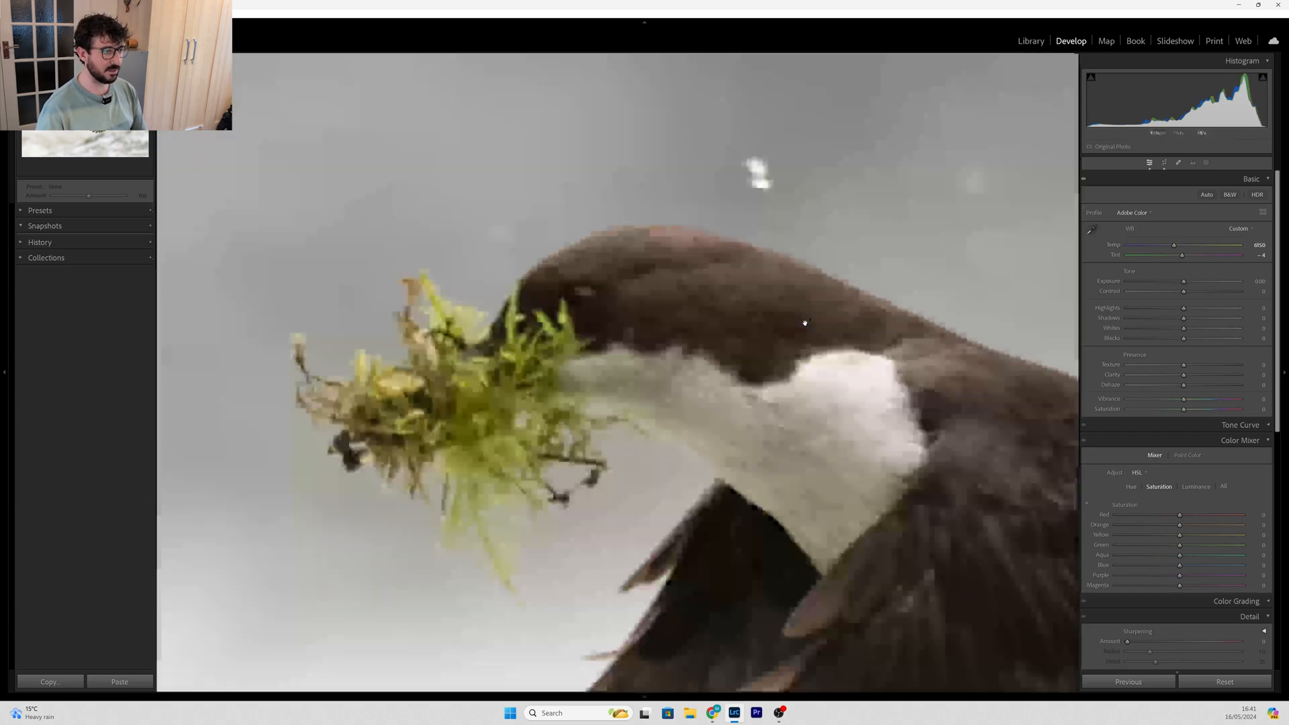
key("backslash")
key("backslash")
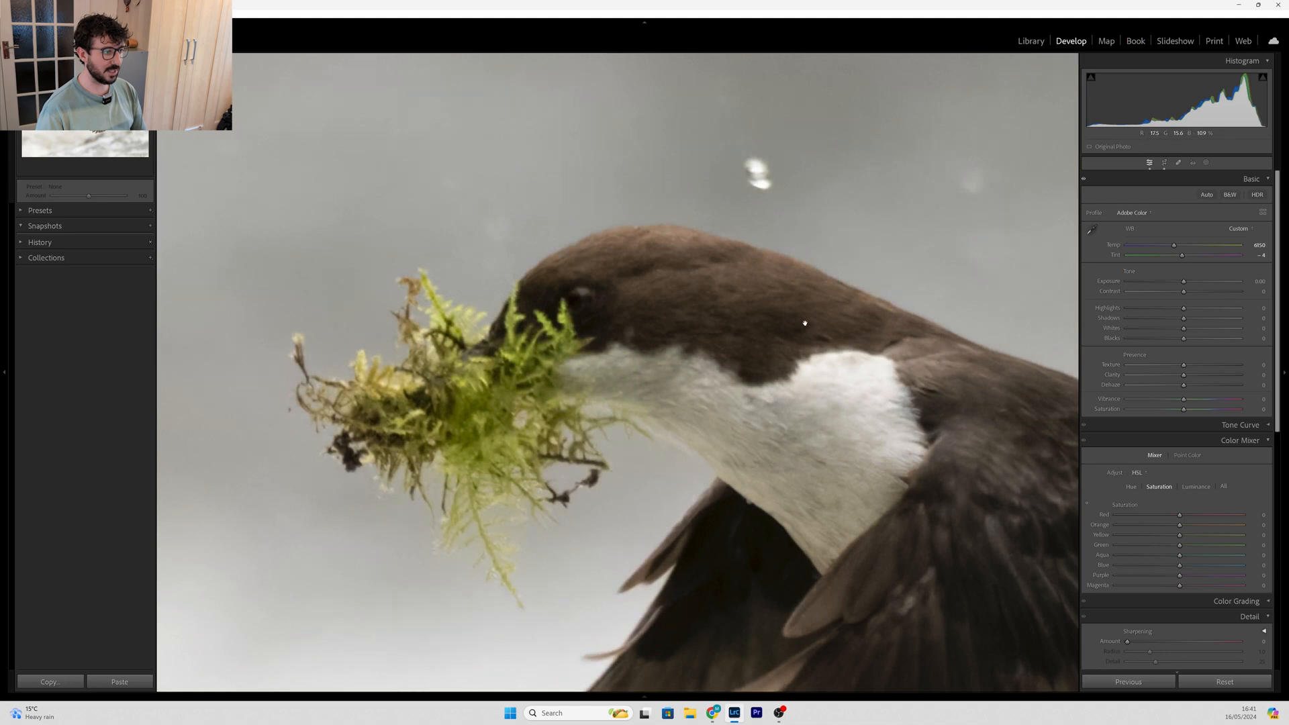
left_click(852, 360)
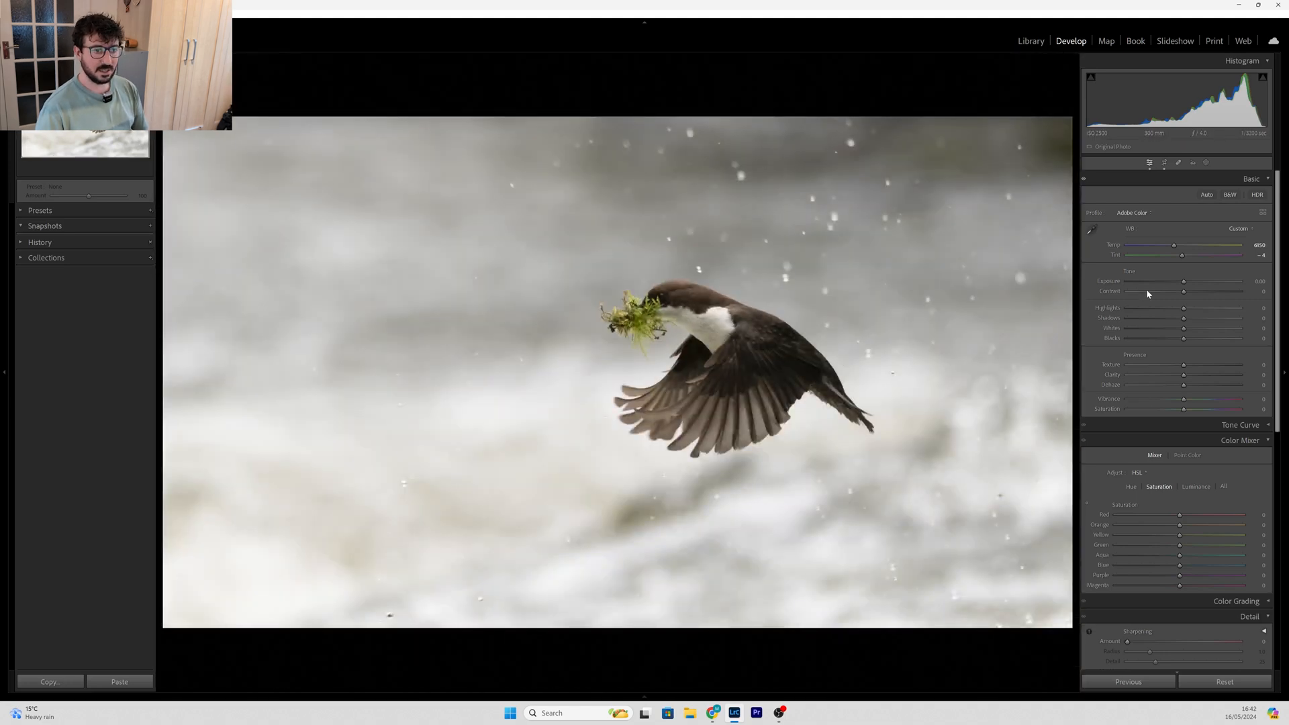
Step: Raise the photo's exposure to +0.70
left_click(1255, 281)
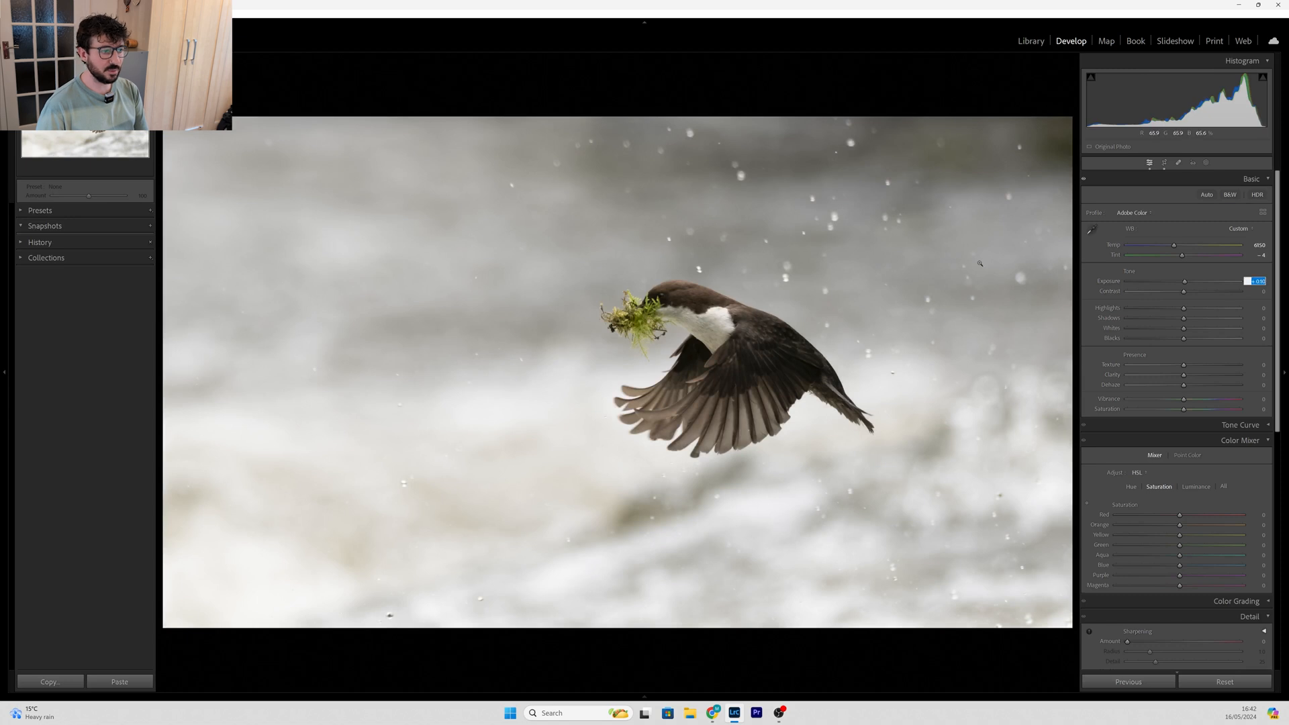
key("Up")
key("Up")
key("Up")
key("Up")
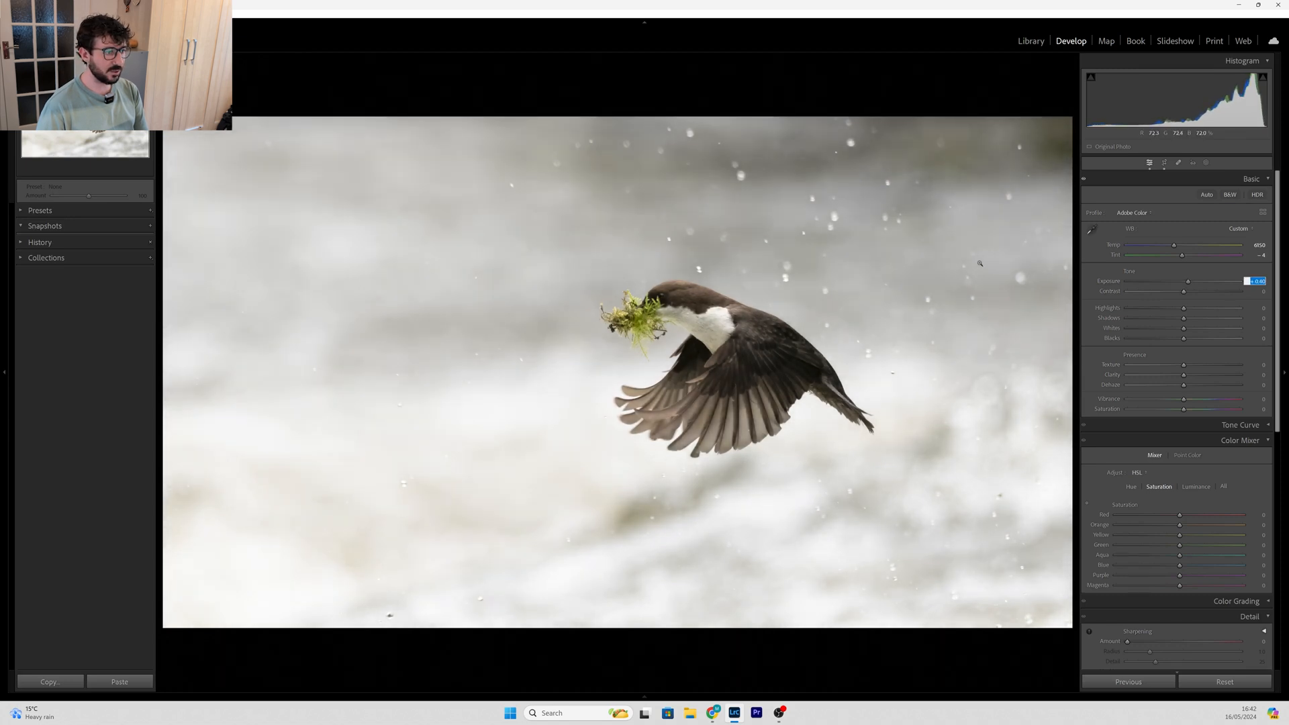
key("Up")
key("Up")
key("Up")
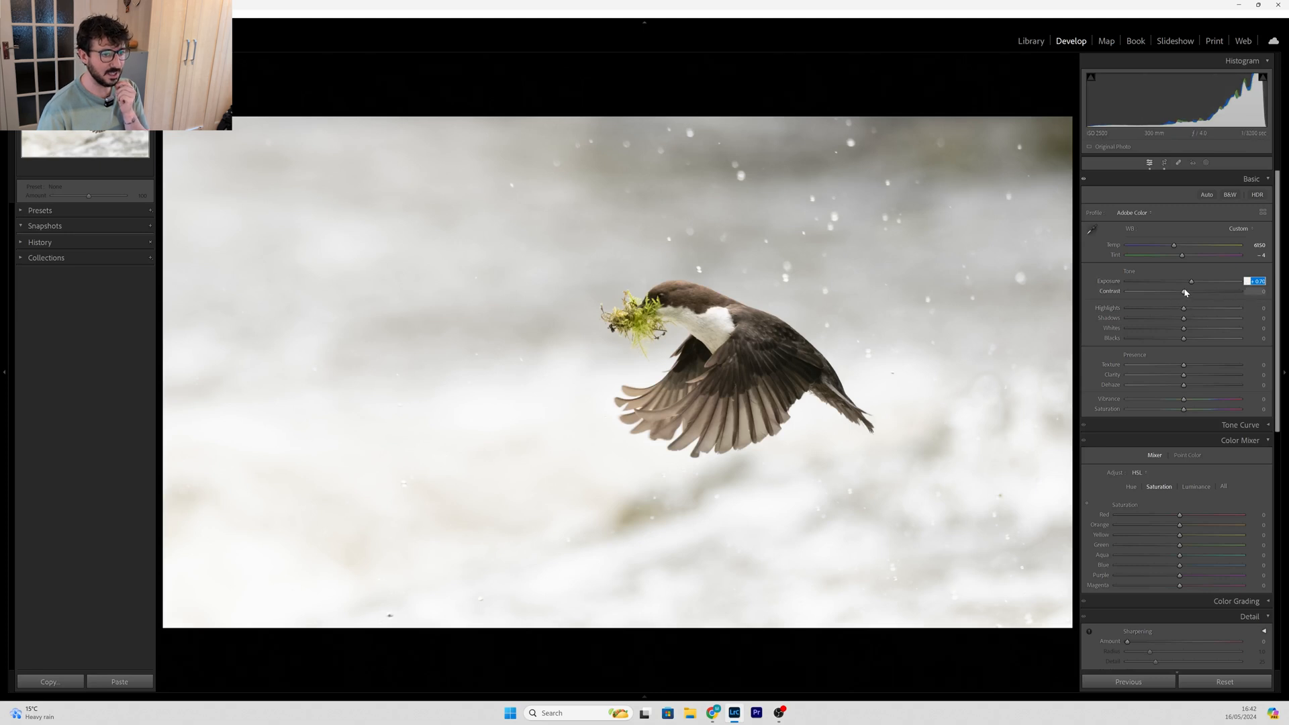
Step: Set the photo's Whites to +12, Shadows to +21 and Blacks to +21
left_click_drag(1185, 293, 1222, 291)
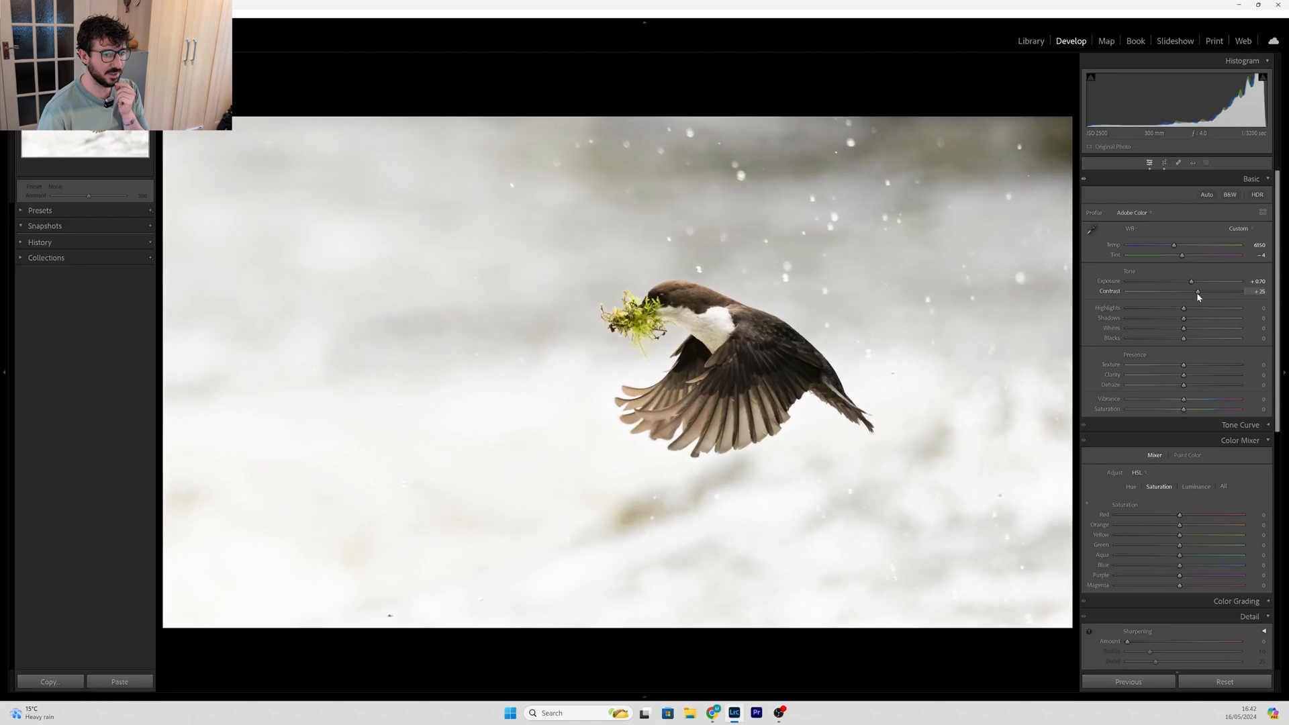
double_click(1196, 292)
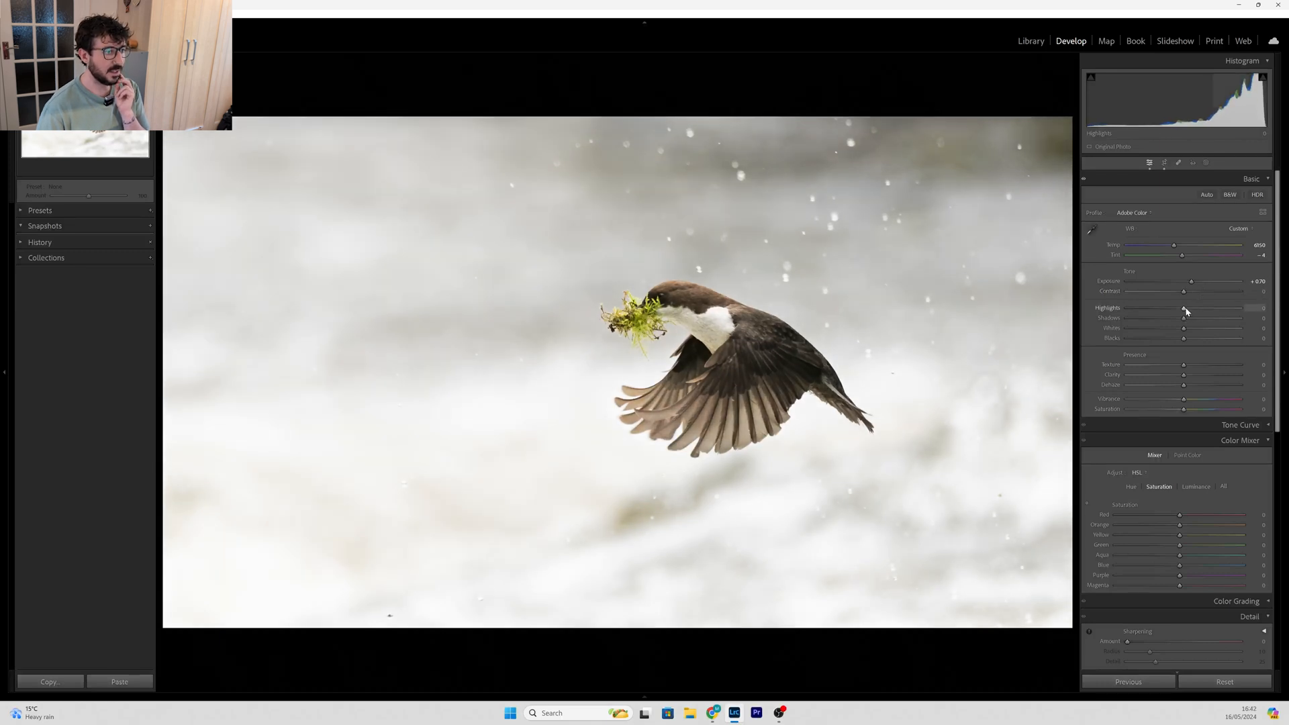
mouse_move(1184, 330)
left_mouse_down()
mouse_move(1203, 330)
mouse_move(1190, 332)
left_mouse_up()
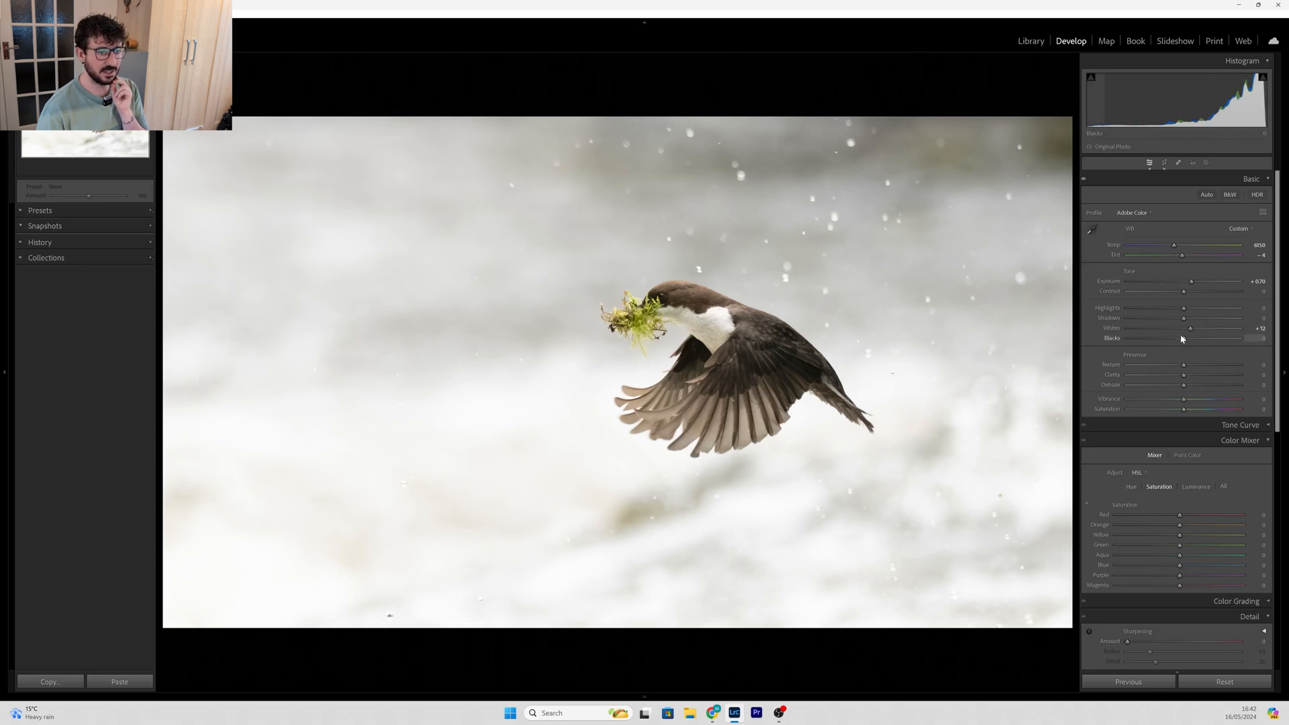
left_click_drag(1185, 325, 1196, 322)
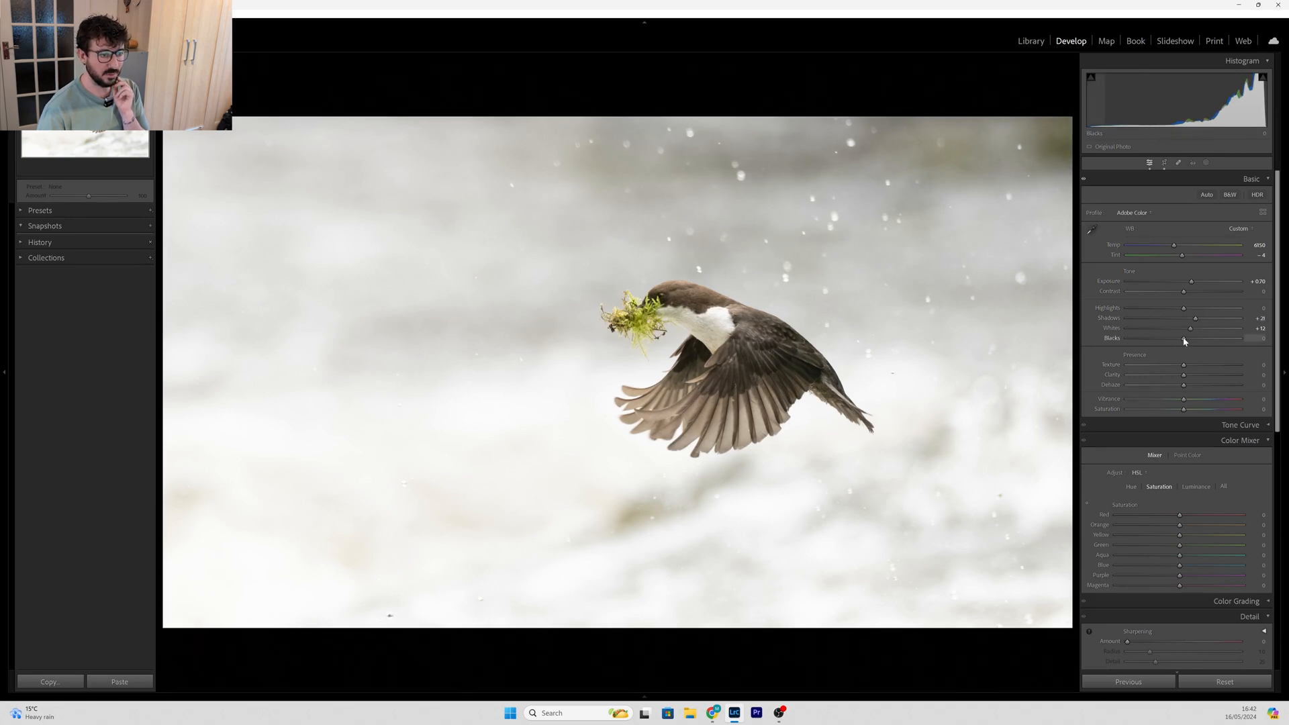
left_click_drag(1183, 339, 1196, 341)
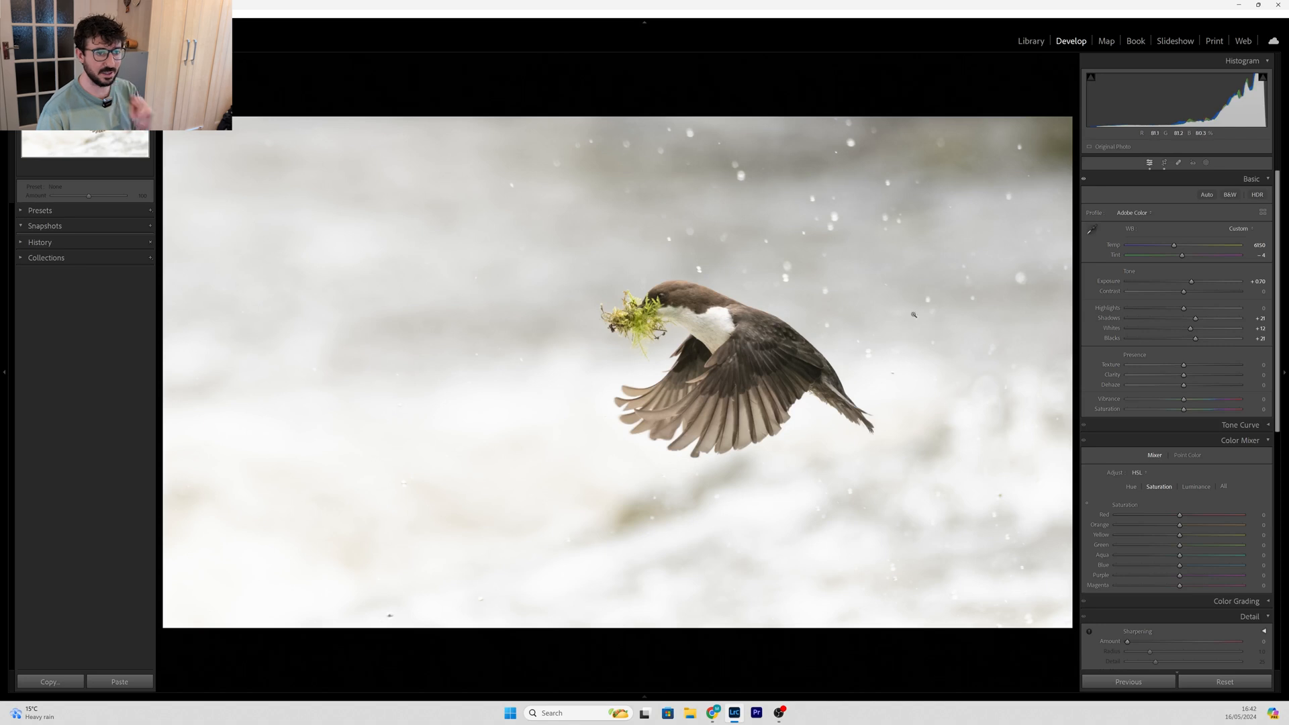
Step: Compare the photo before and after the tone adjustments and inspect the bird's head and plumage up close
key("backslash")
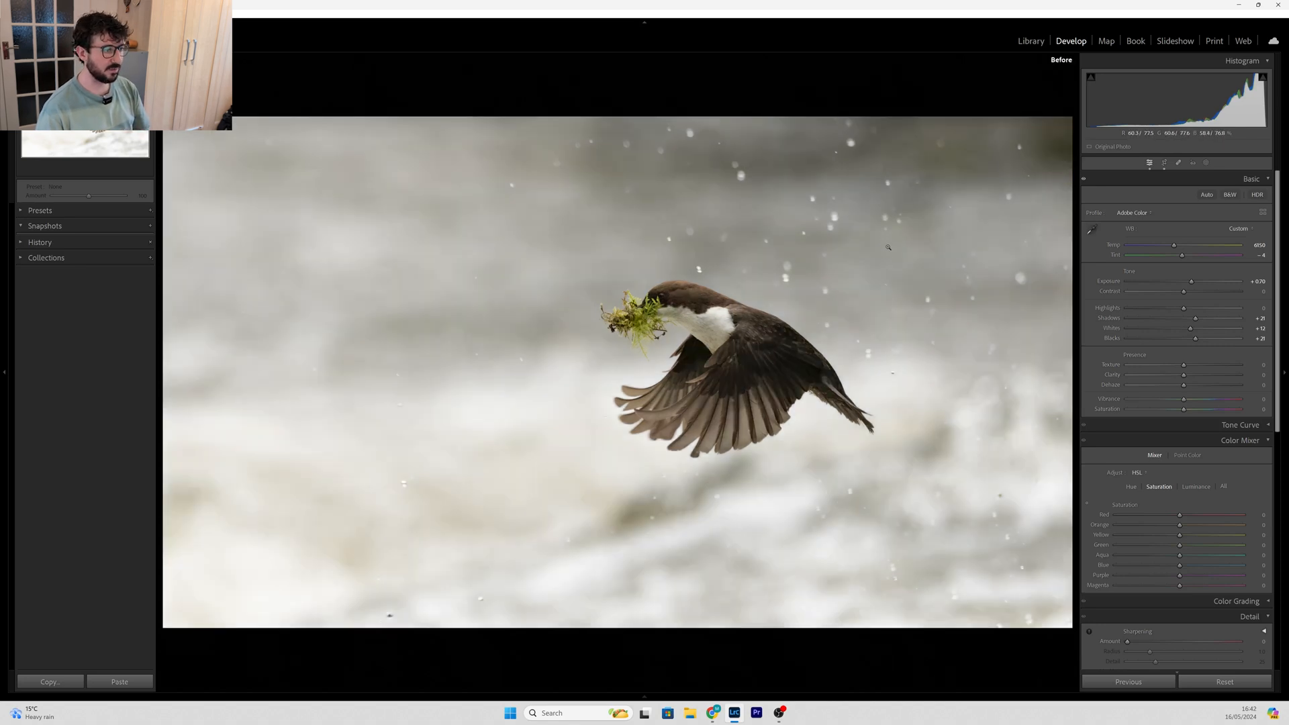
key("backslash")
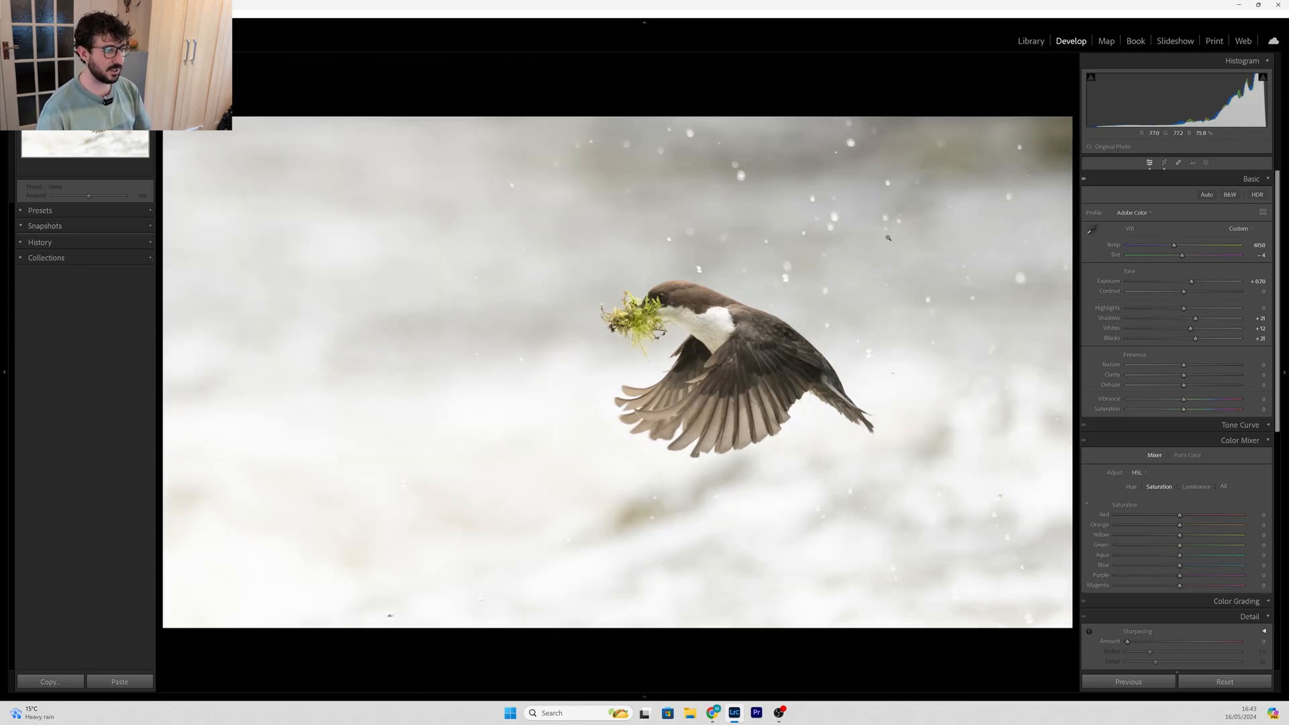
key("backslash")
key("backslash")
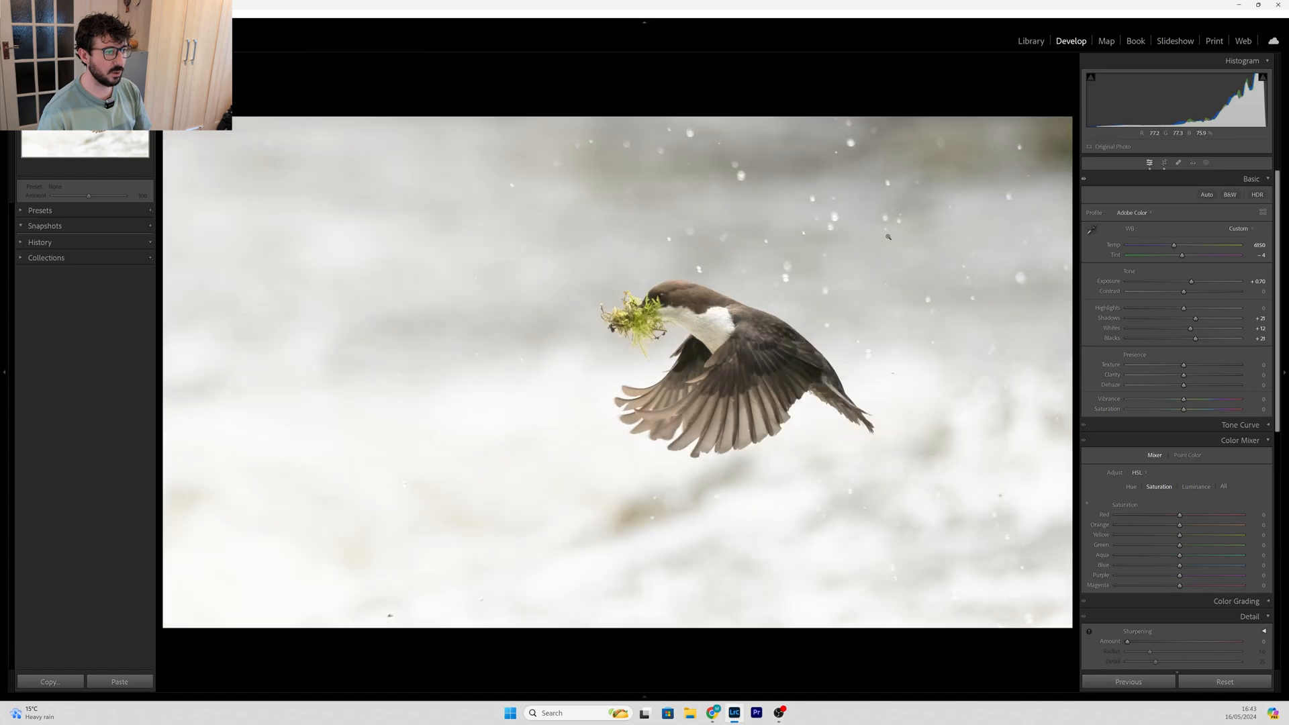
left_click(697, 309)
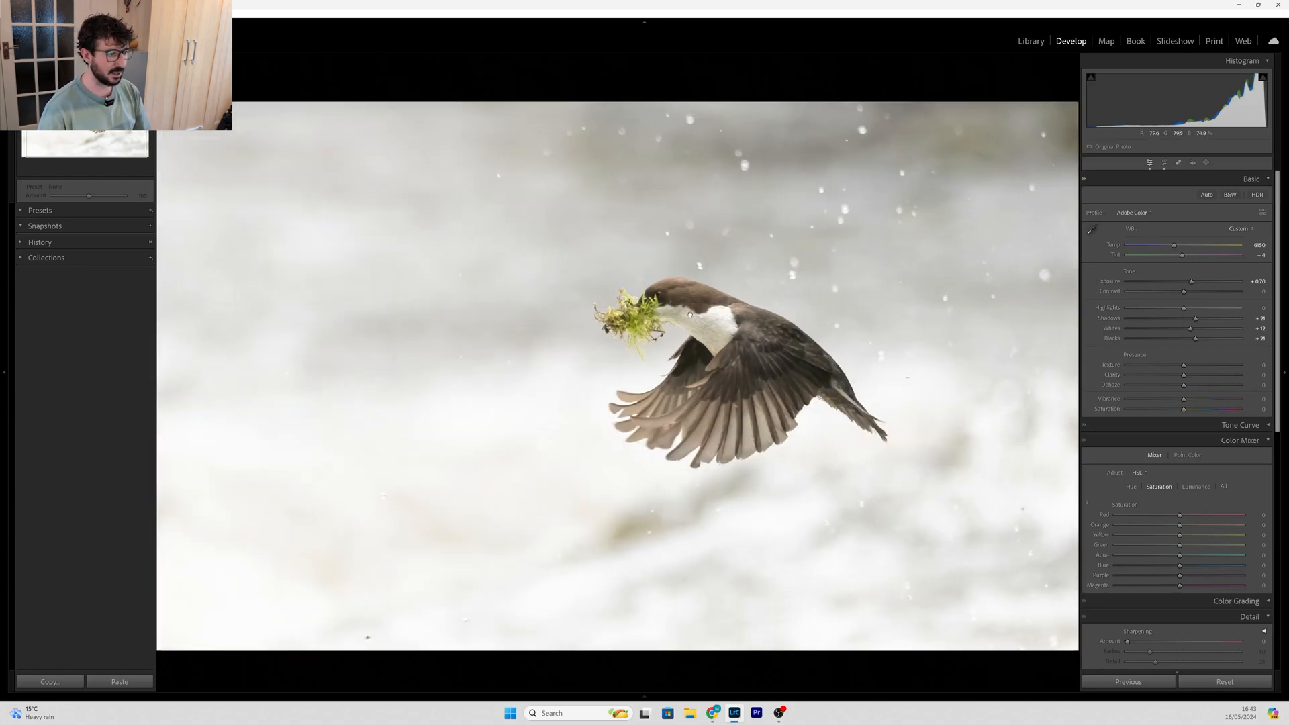
left_click_drag(697, 310, 838, 309)
left_click(913, 260)
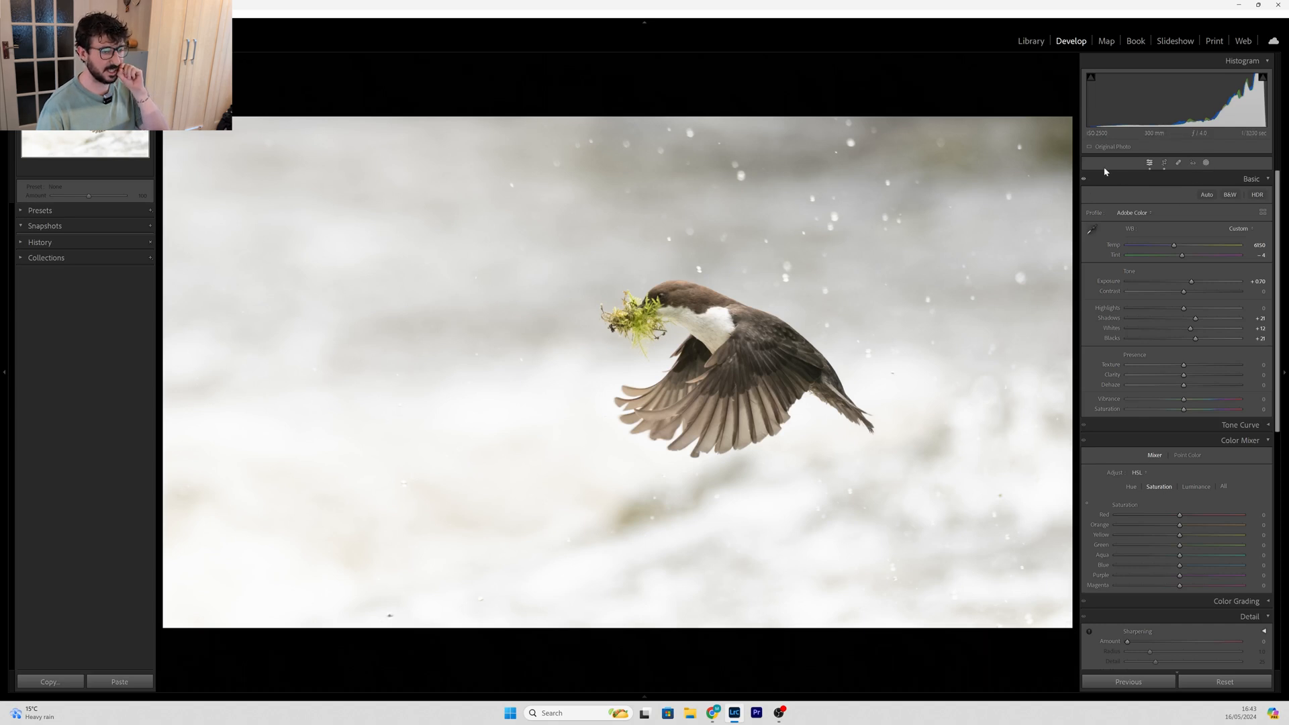
Step: Create a Select Background mask and check its edges around the bird's head and wing feathers
key("shift+w")
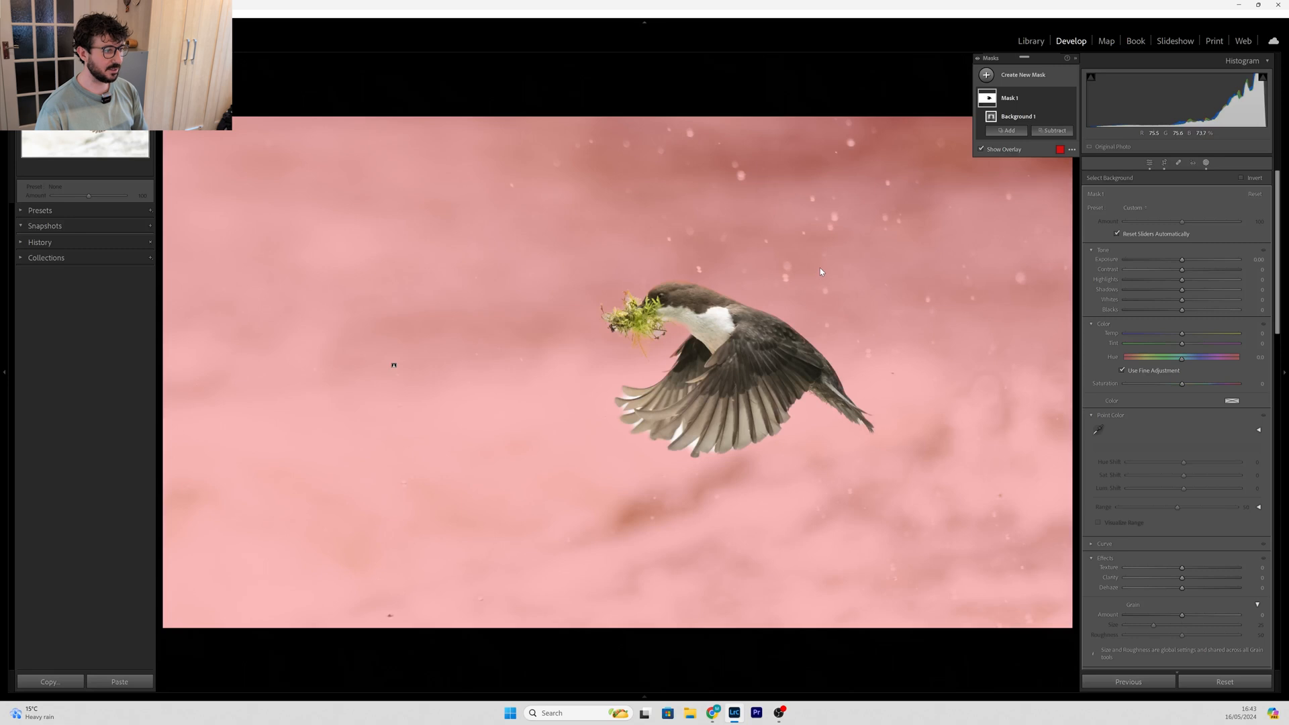
left_click(678, 438)
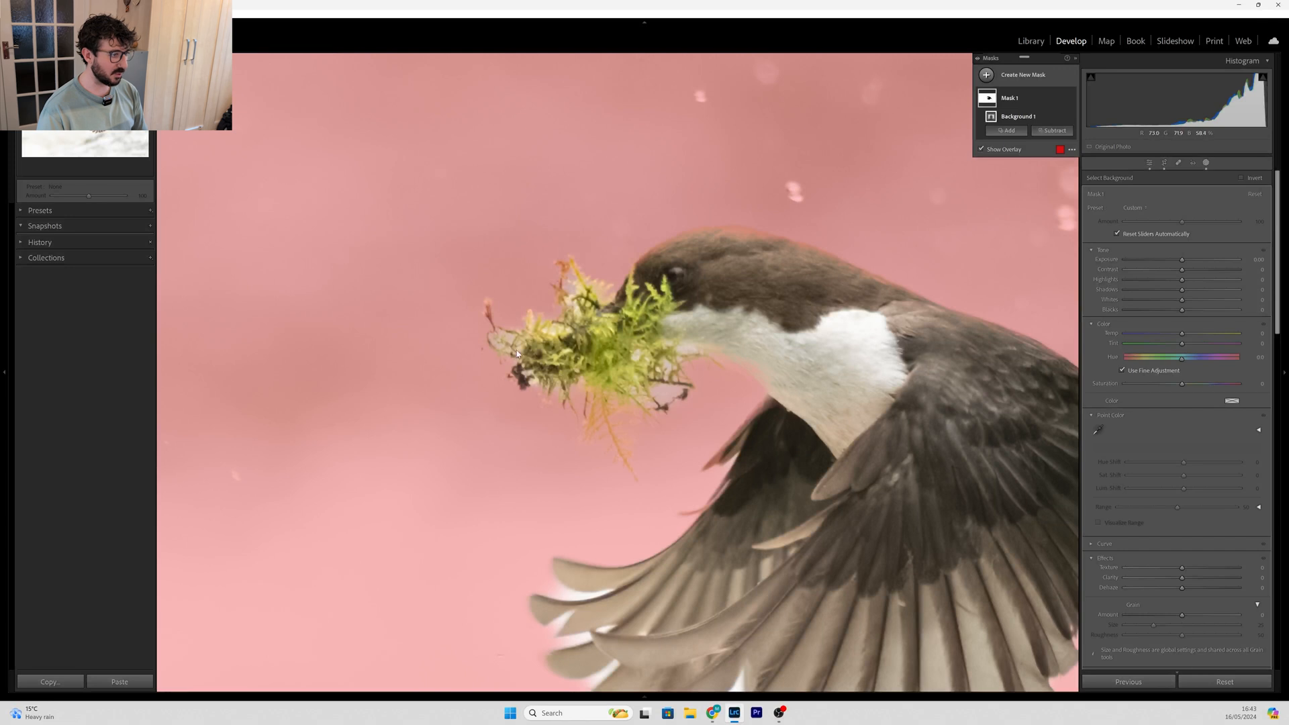
scroll(735, 478, "down", 5)
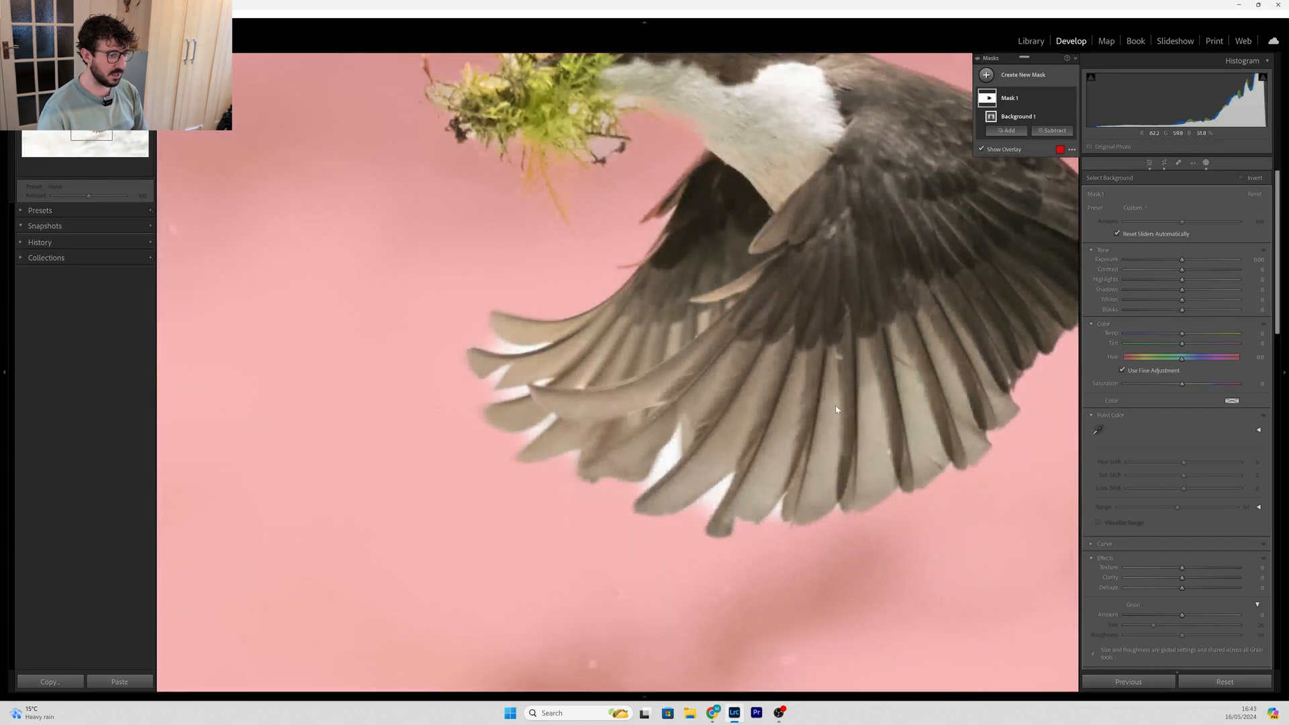
left_click(772, 368)
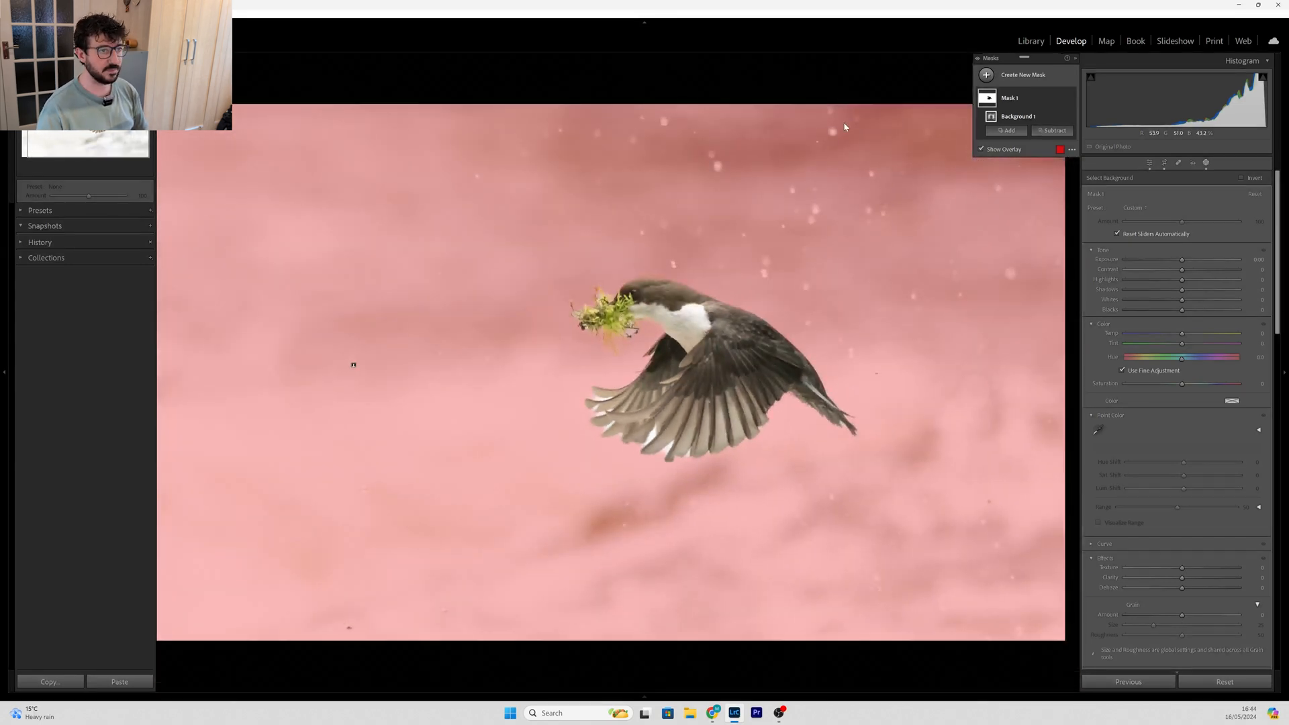
Step: Add a Color Range to the background mask, sampled from the white gap between the lower wing feathers
left_click(1003, 130)
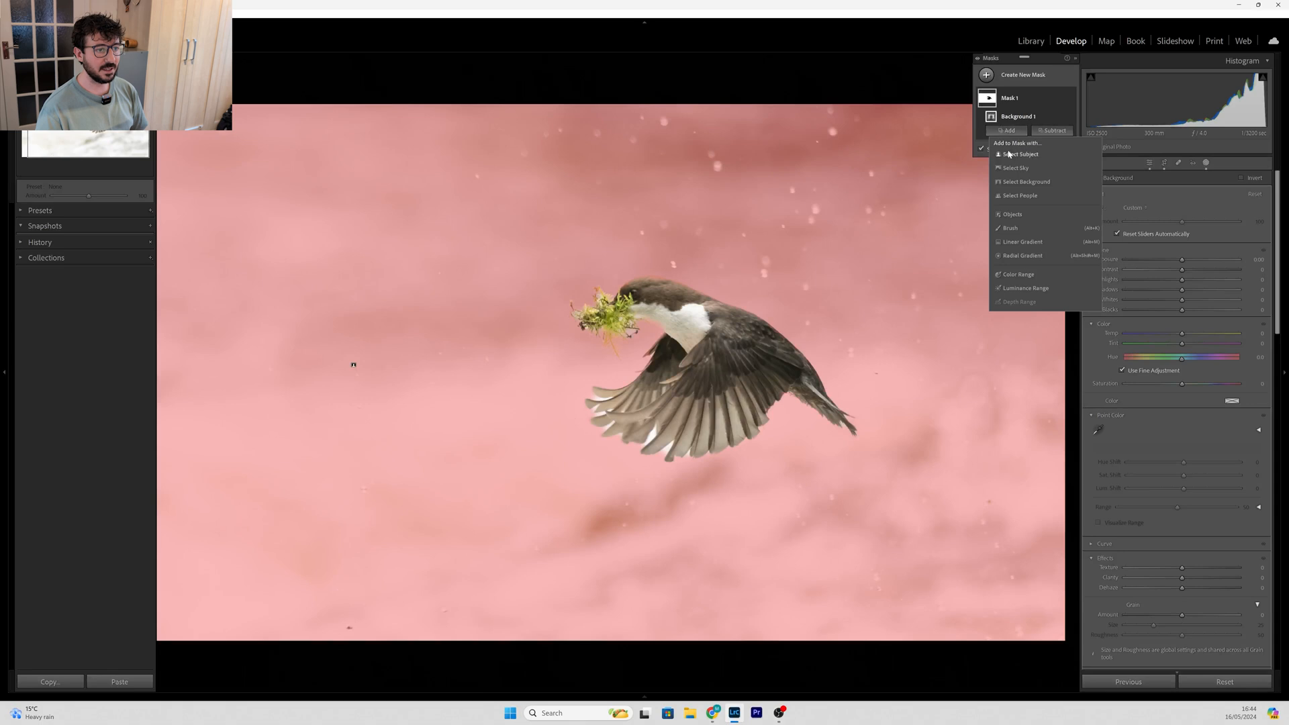
left_click(1019, 275)
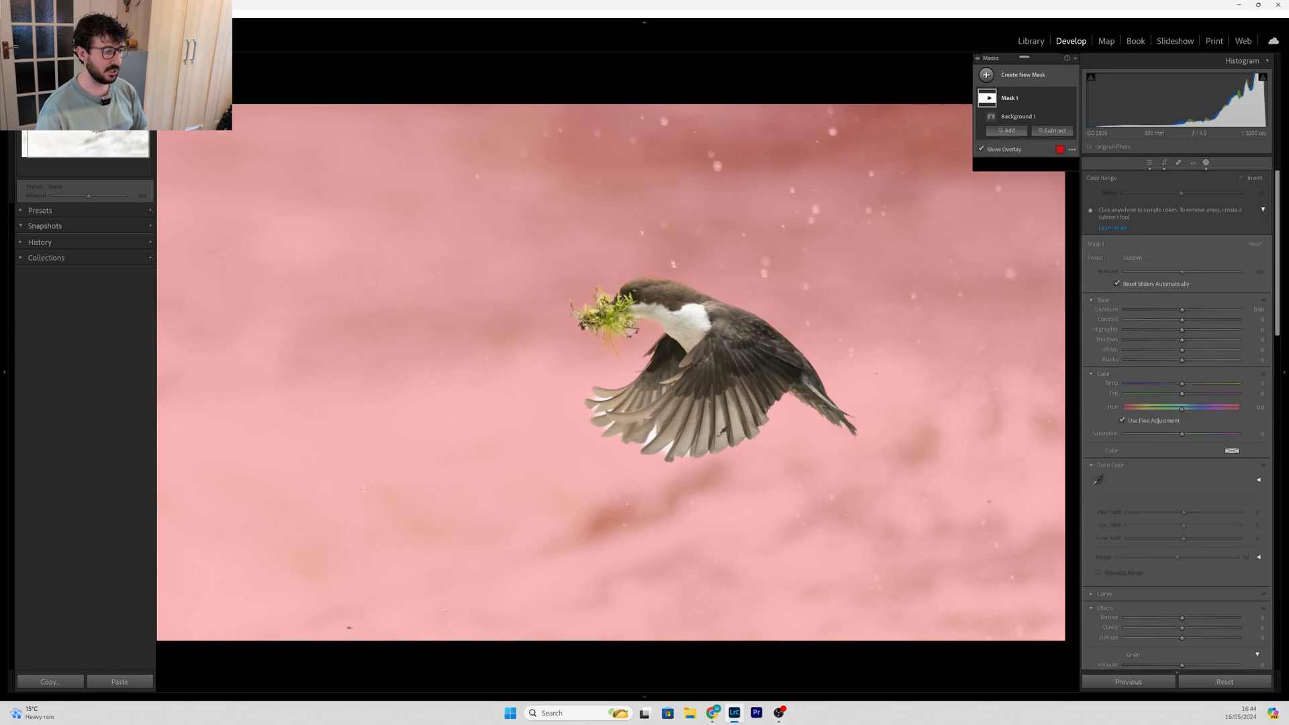
left_click(649, 437)
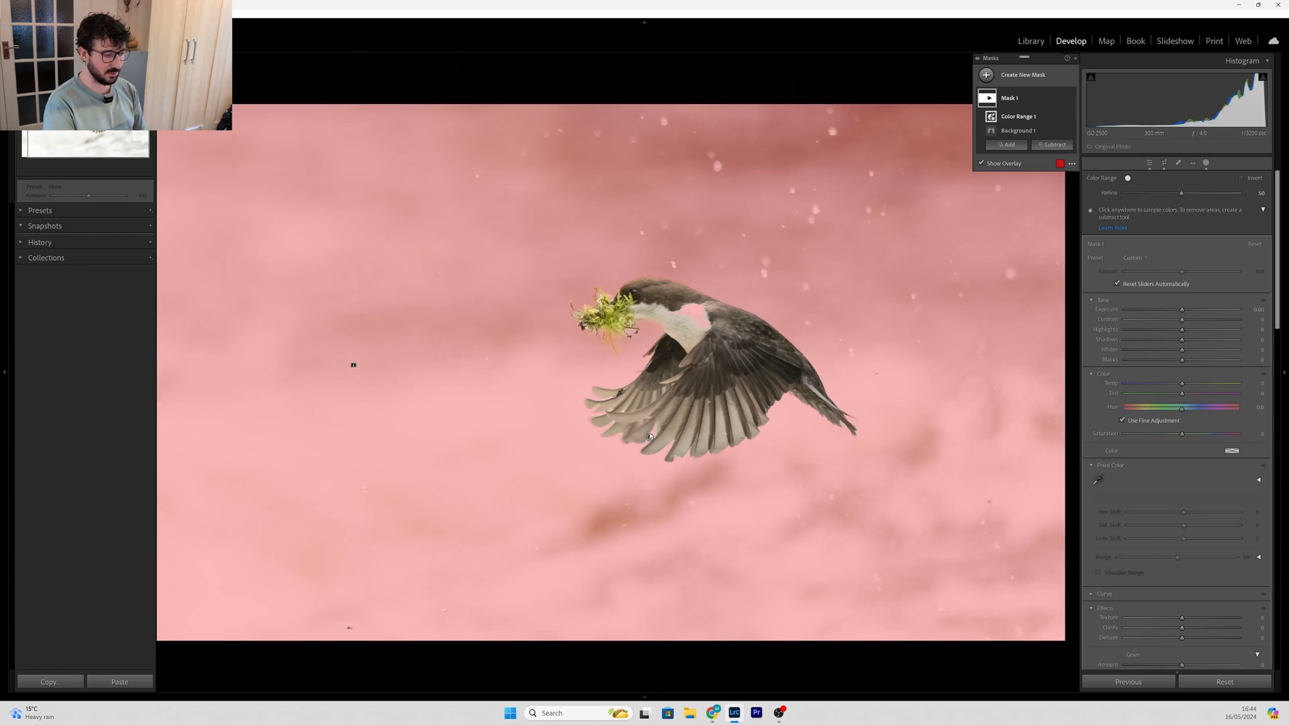
key("z")
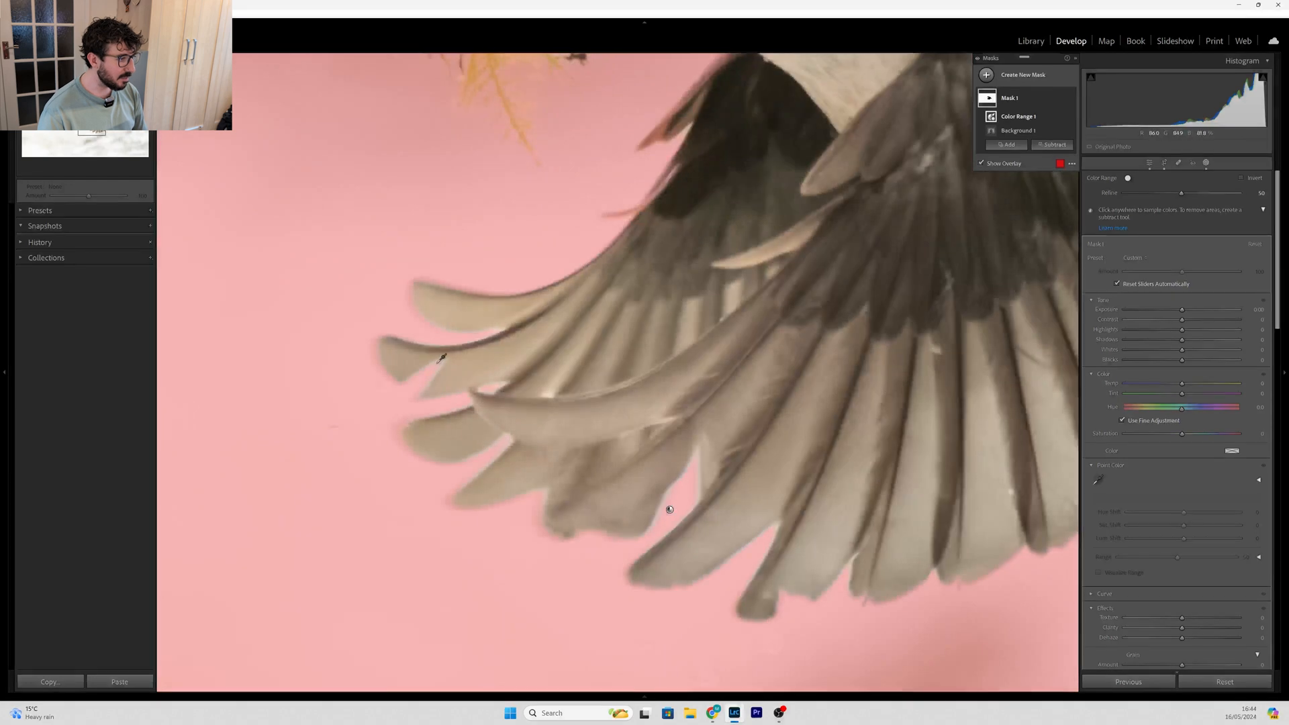
scroll(741, 306, "up", 1)
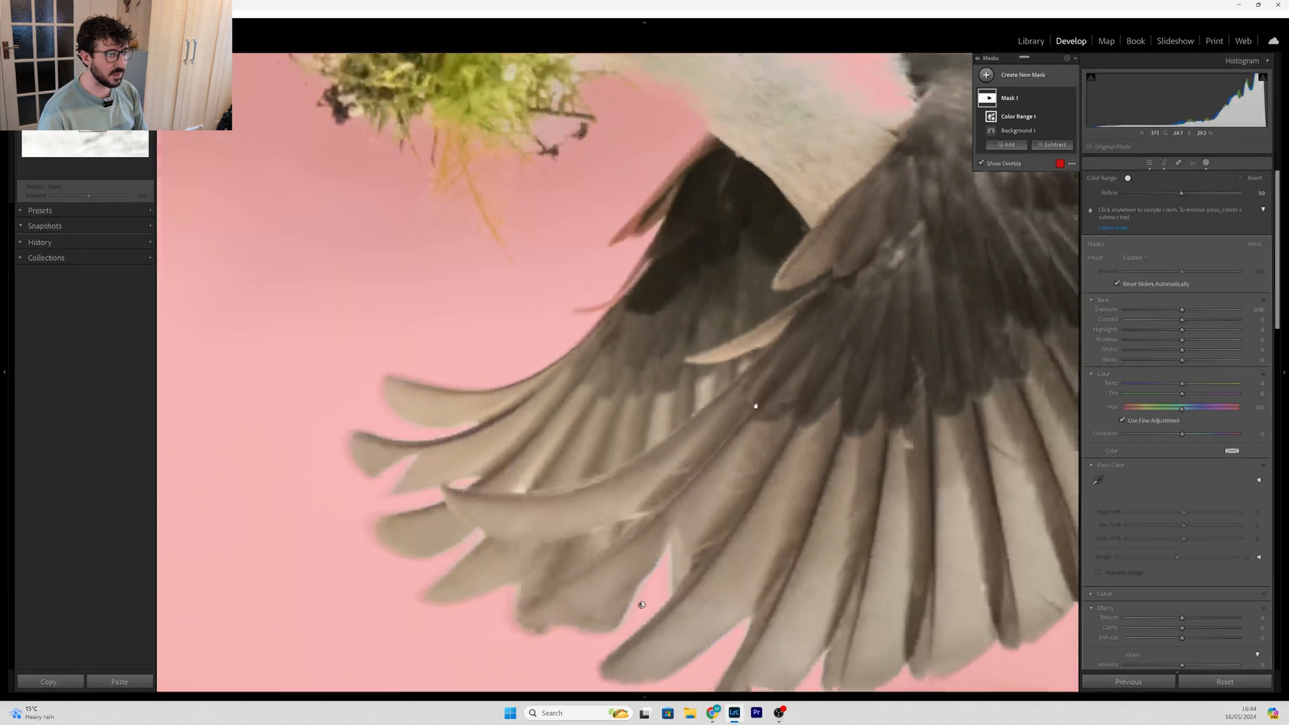
scroll(756, 406, "down", 3)
scroll(695, 369, "up", 3)
scroll(664, 321, "down", 2)
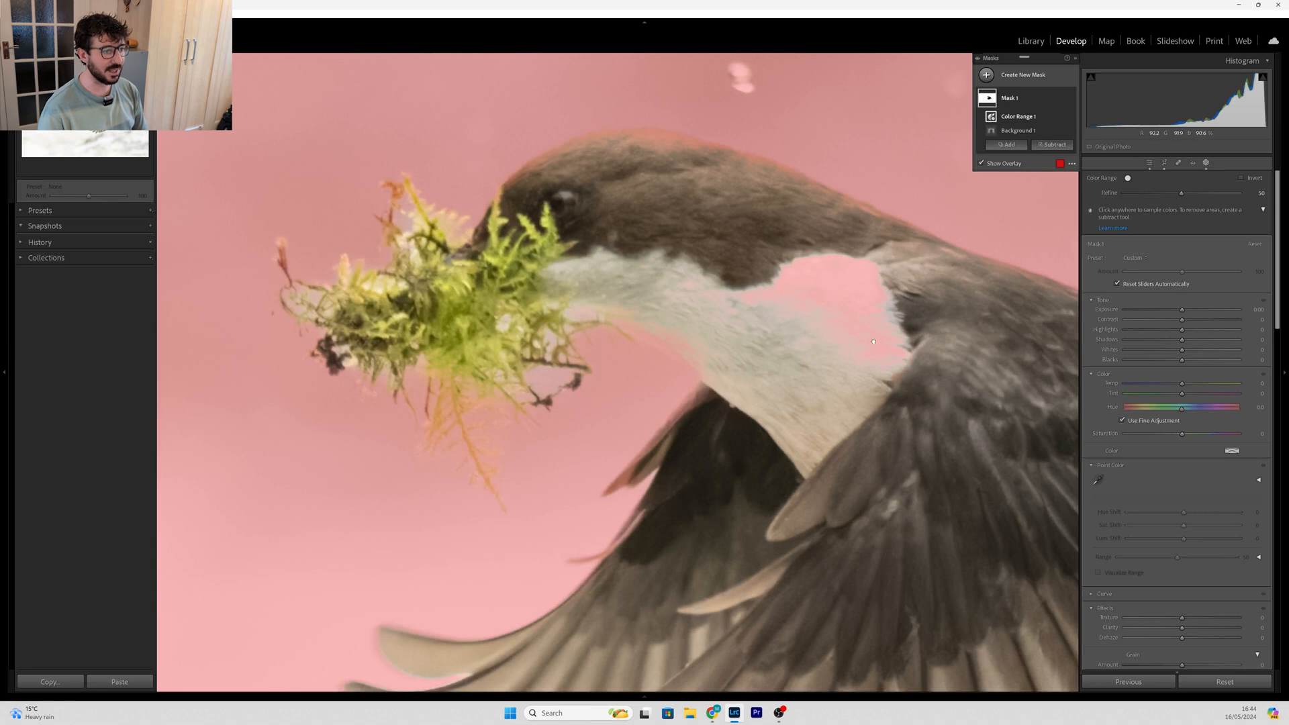
scroll(817, 325, "down", 1)
left_click_drag(816, 325, 808, 345)
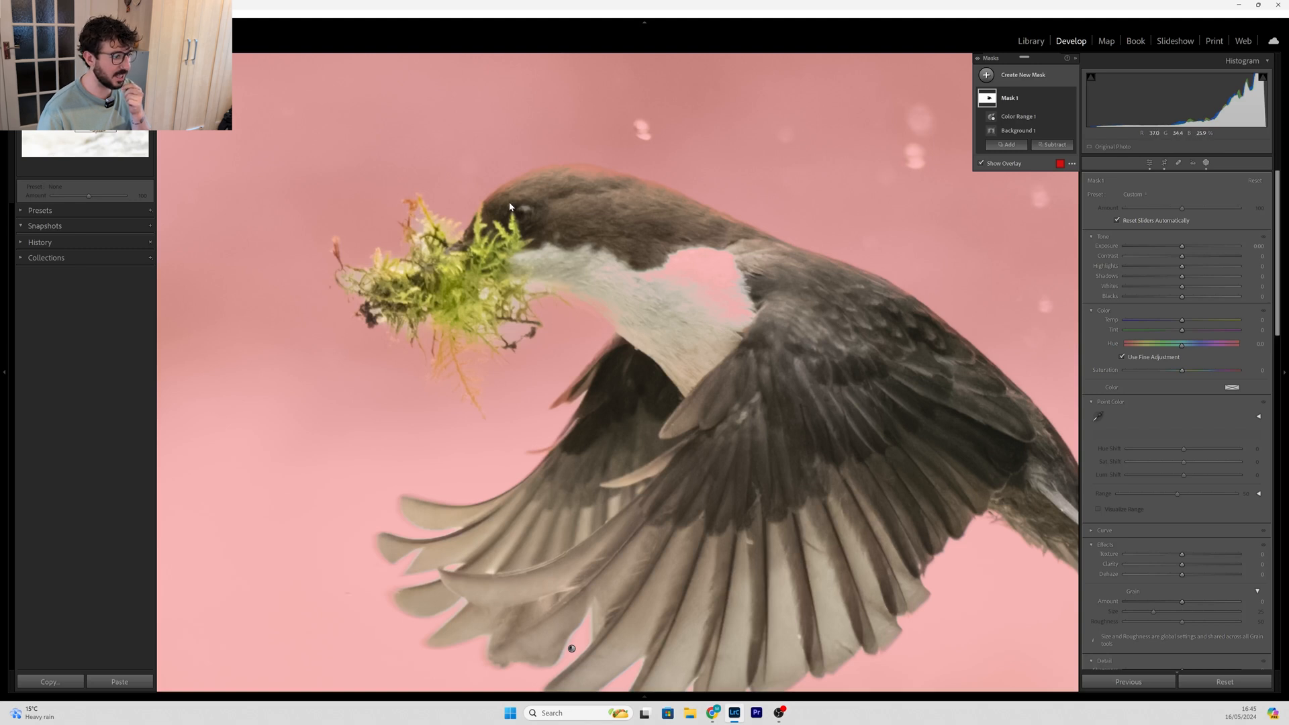
Step: Subtract a Color Range from the background mask, sampled at the upper edge of the bird's head
left_click(1052, 144)
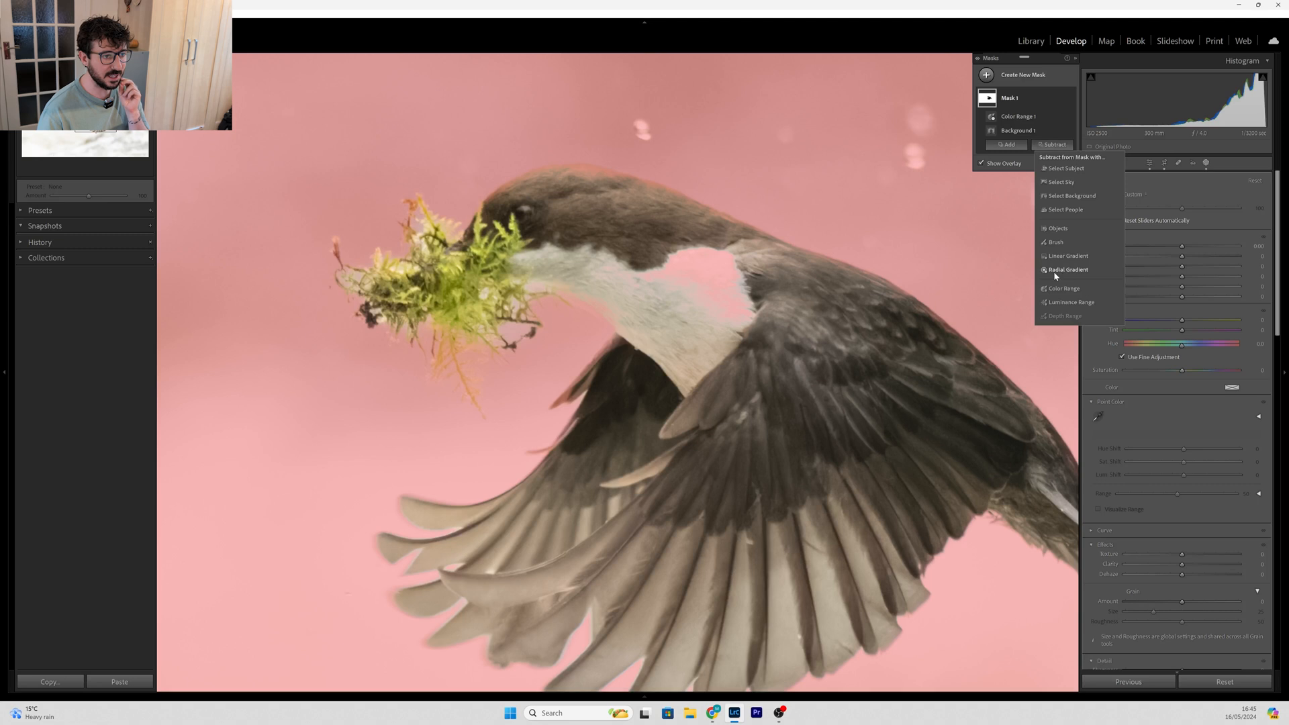
left_click(1061, 290)
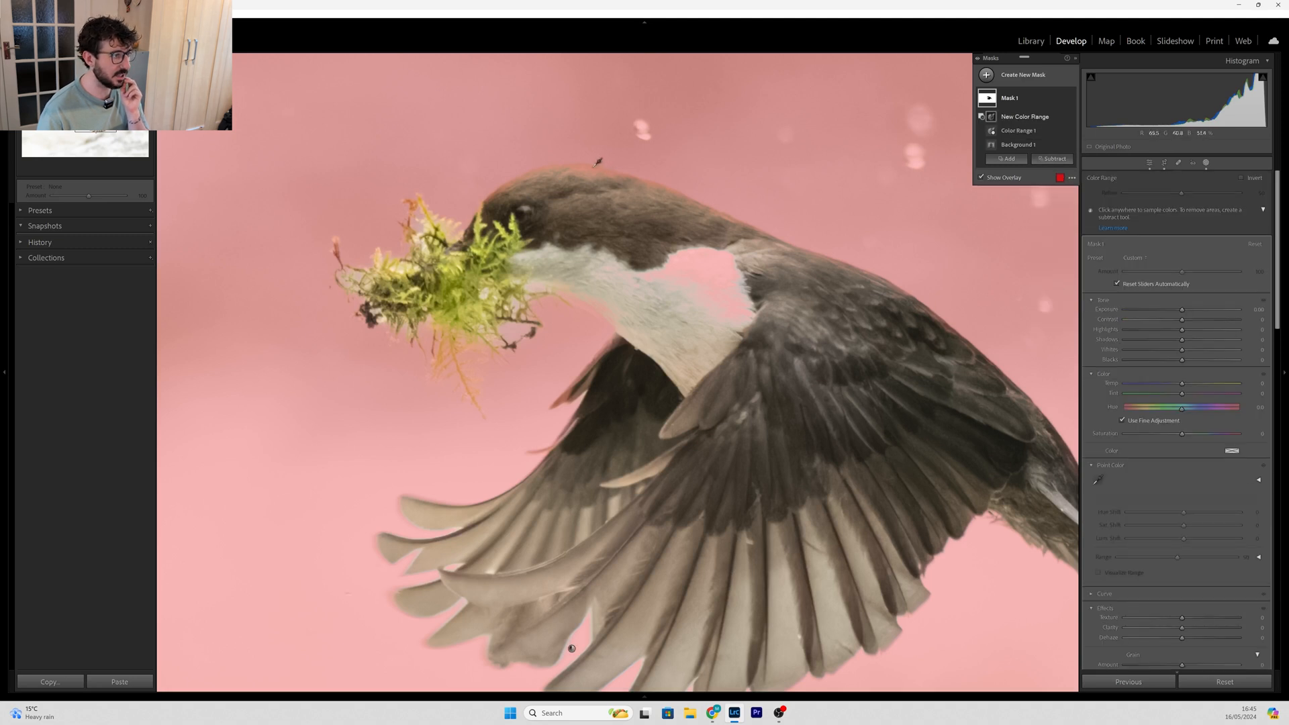
left_click(581, 168)
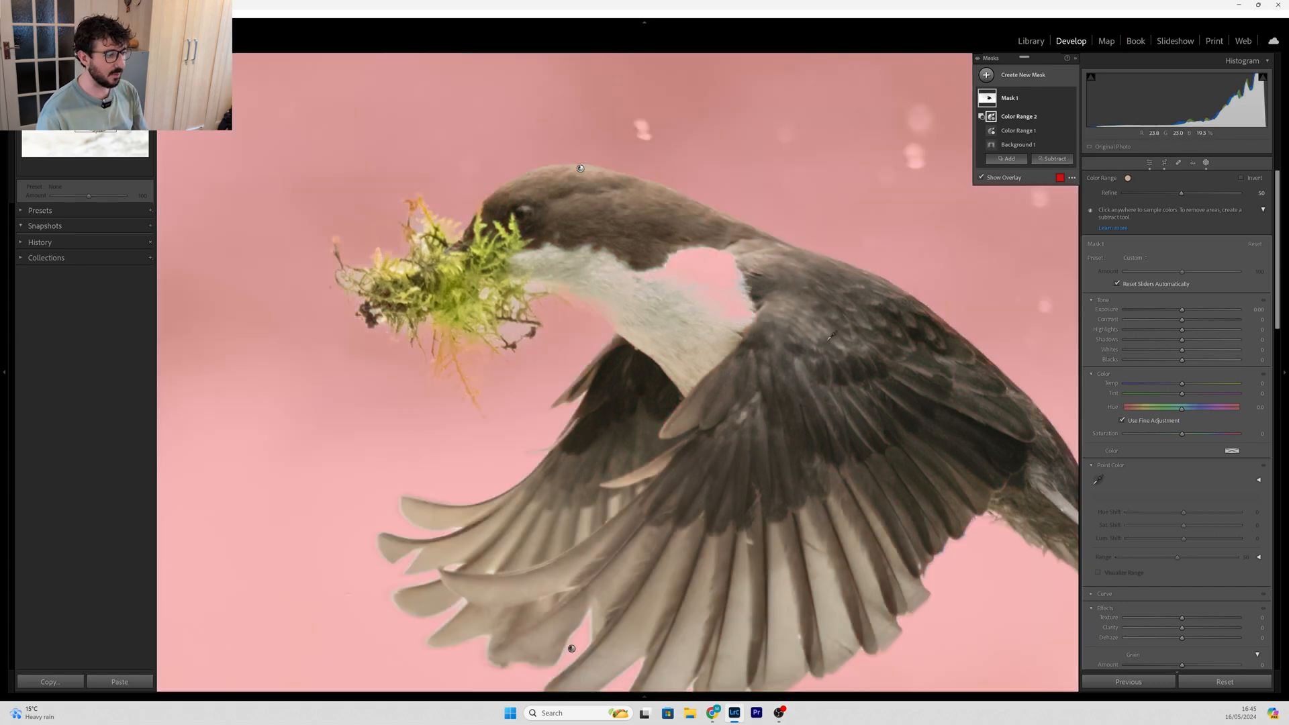
left_click_drag(810, 411, 494, 227)
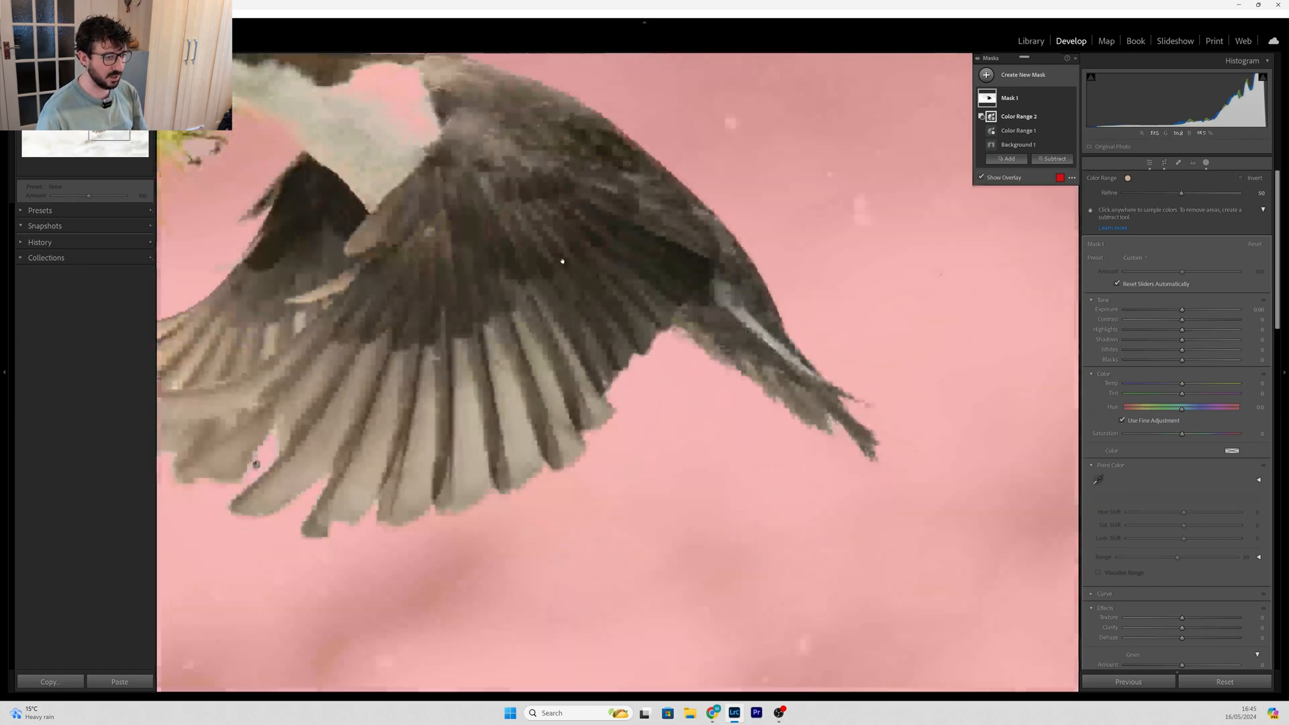
left_click_drag(383, 277, 734, 391)
left_click_drag(679, 298, 753, 411)
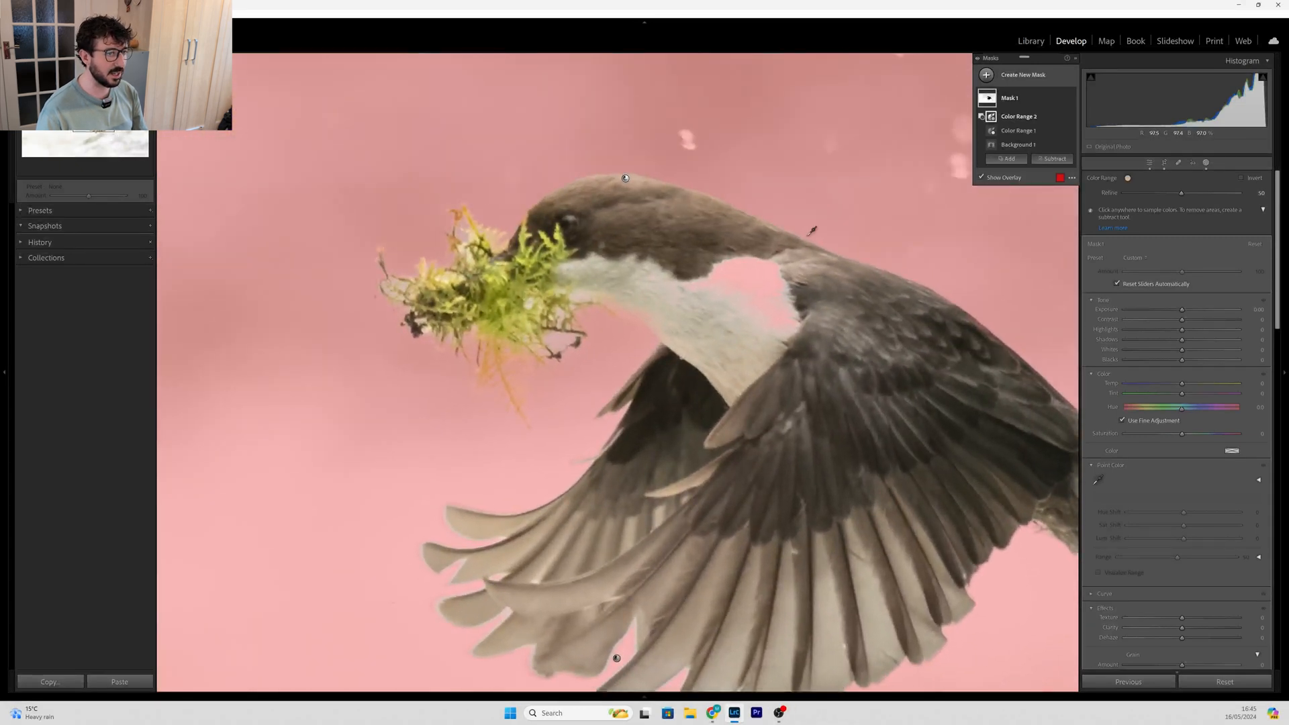
Step: Subtract the bird's white breast patch from the background mask with a brush of size 5.0
left_click(1066, 161)
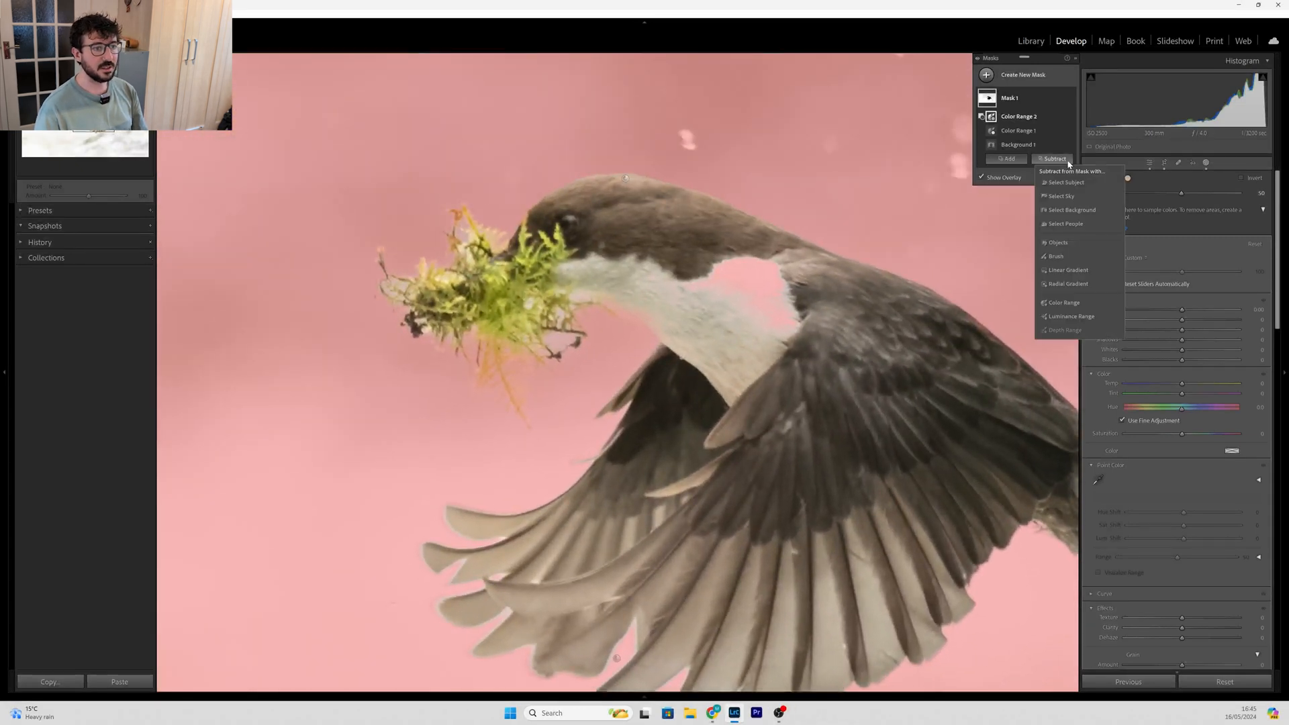
left_click(1055, 256)
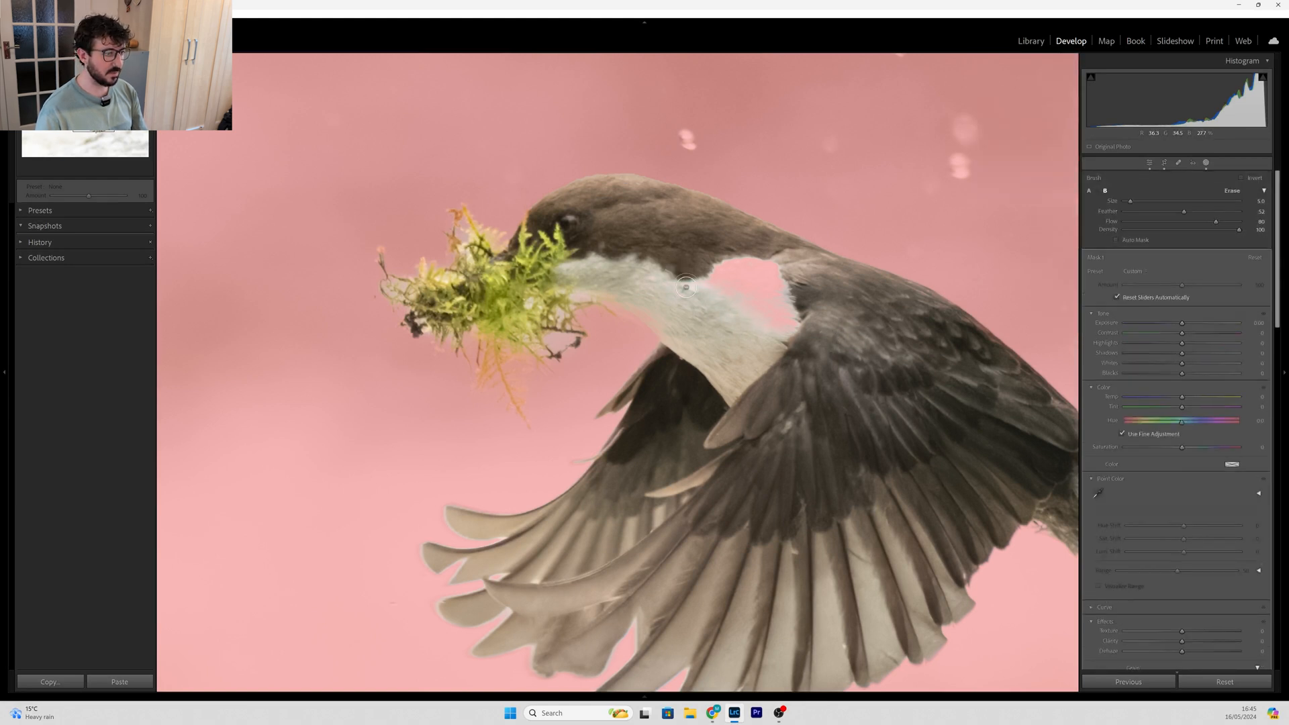
mouse_move(695, 249)
left_mouse_down()
mouse_move(719, 272)
mouse_move(721, 249)
mouse_move(751, 251)
mouse_move(780, 286)
left_mouse_up()
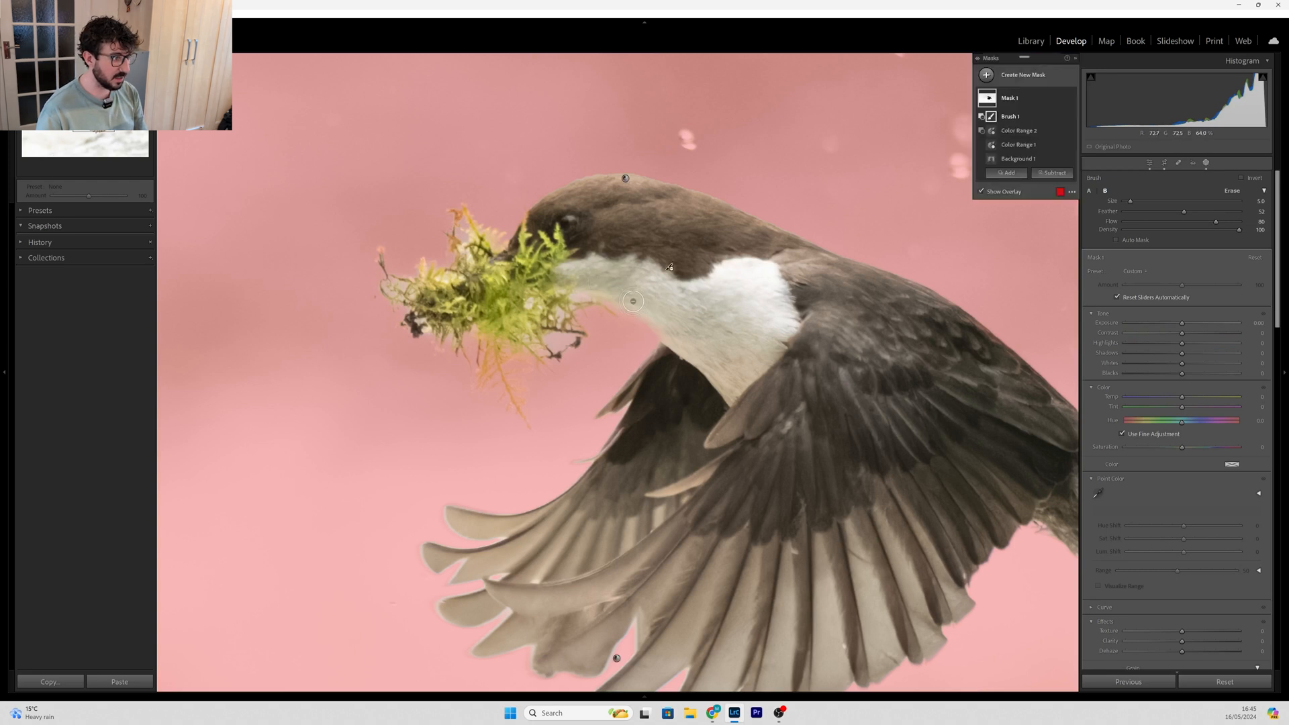
Step: Compare the bird's throat, breast and moss up close with and without the mask overlay
key("o")
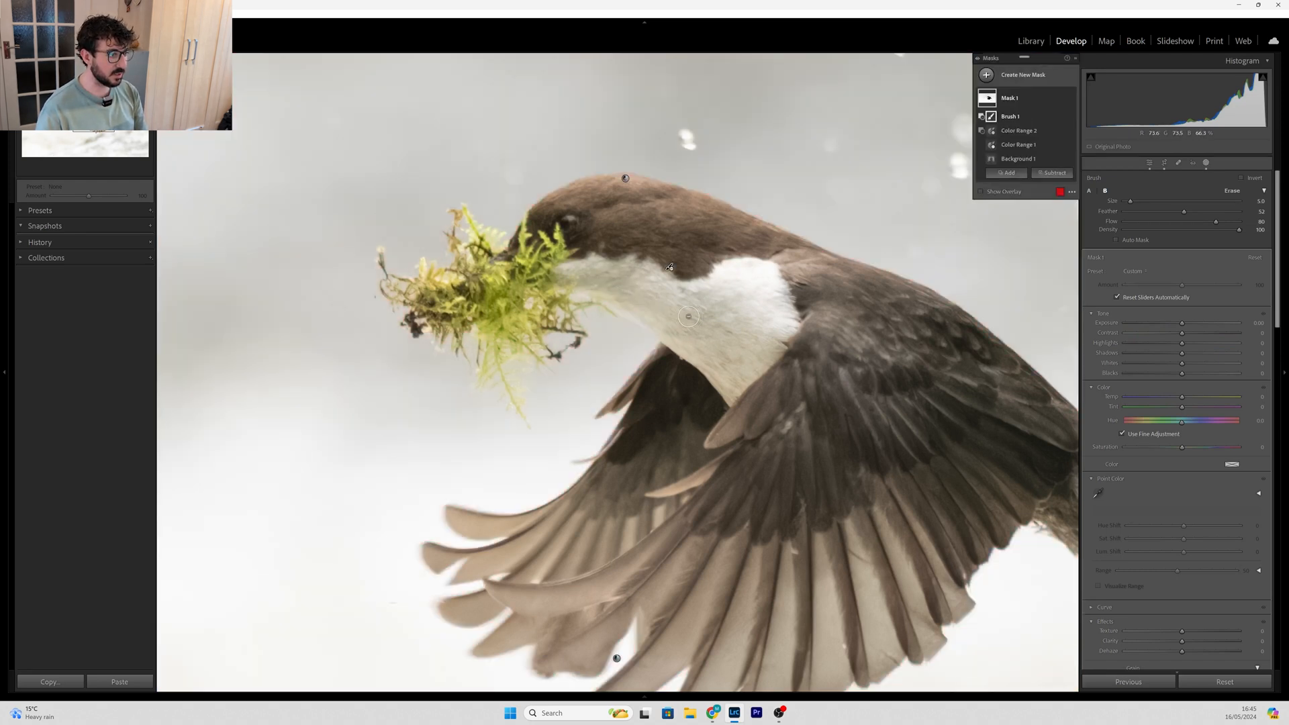
key("o")
key("o")
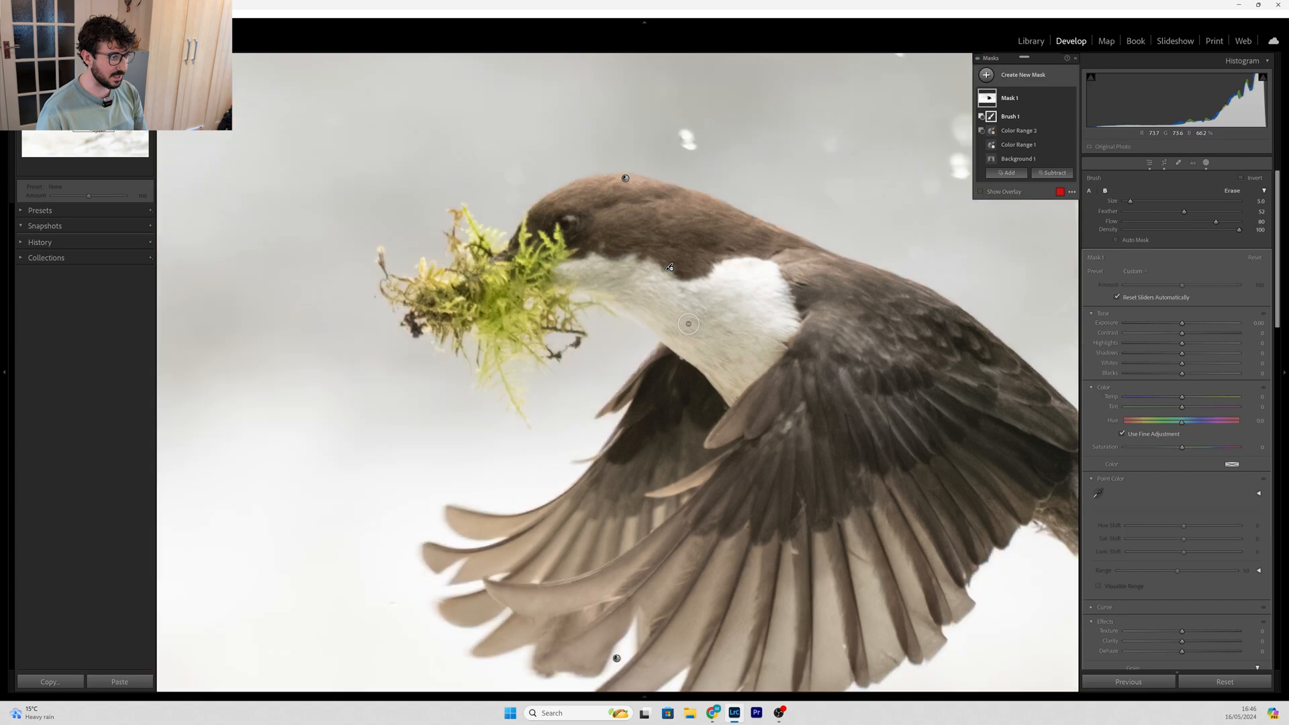
scroll(670, 268, "up", 5)
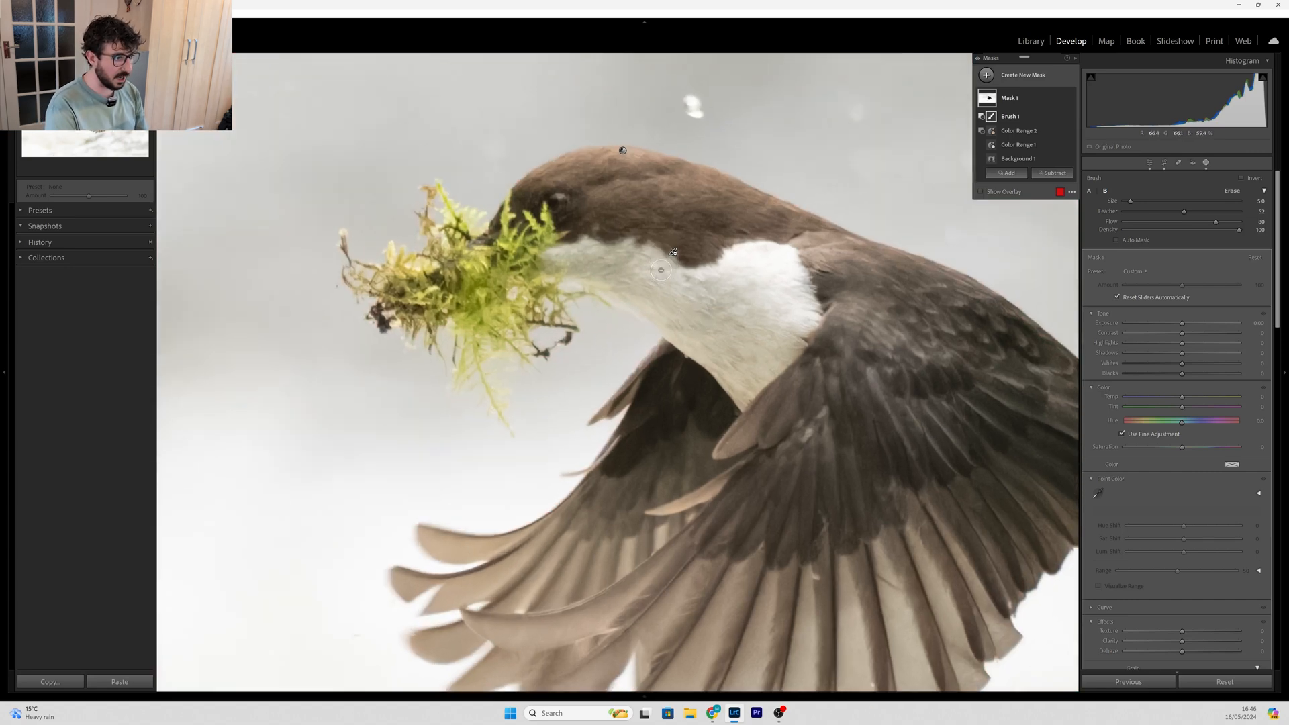
key("o")
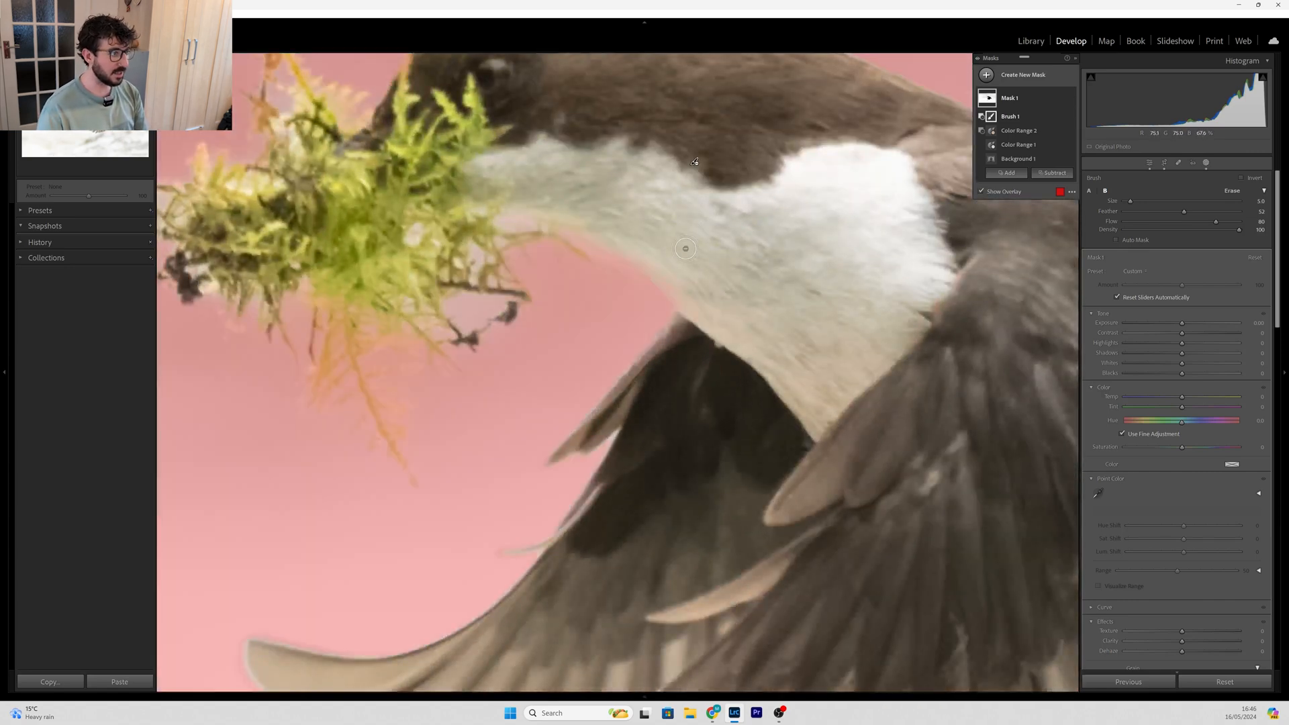
key("o")
key("shift+w")
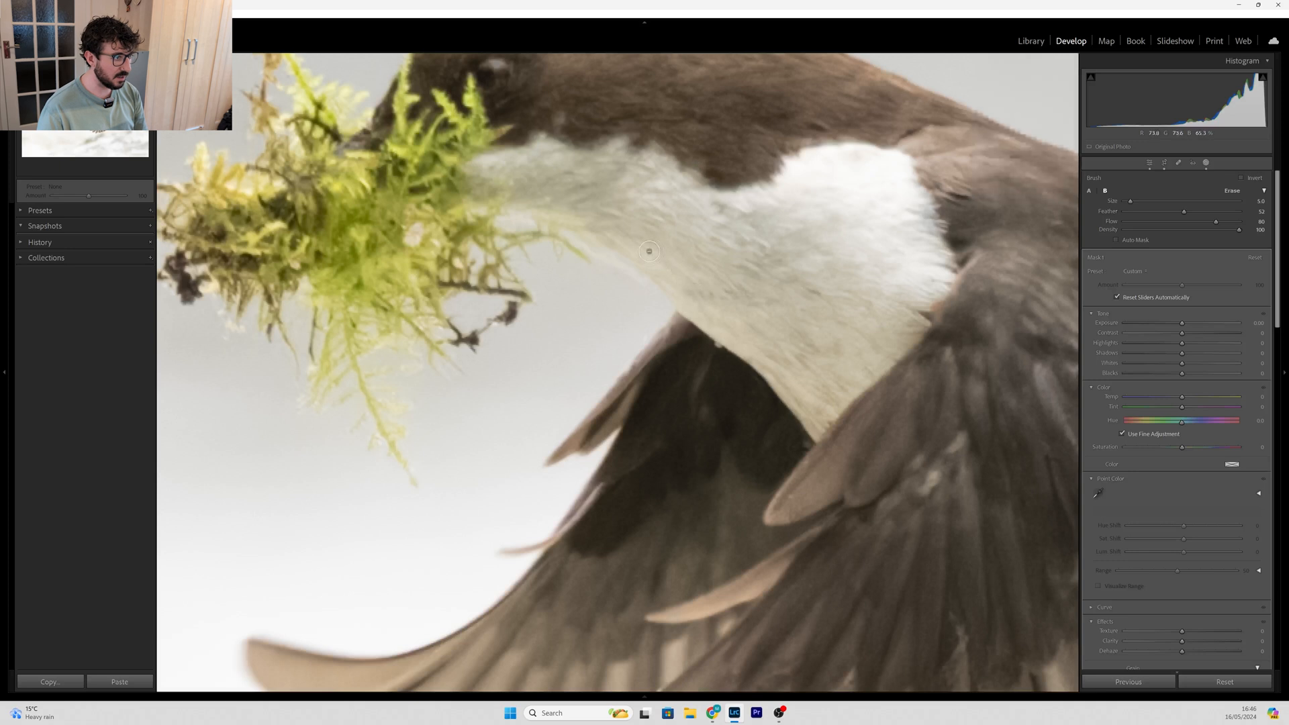
key("shift+w")
key("o")
key("shift+w")
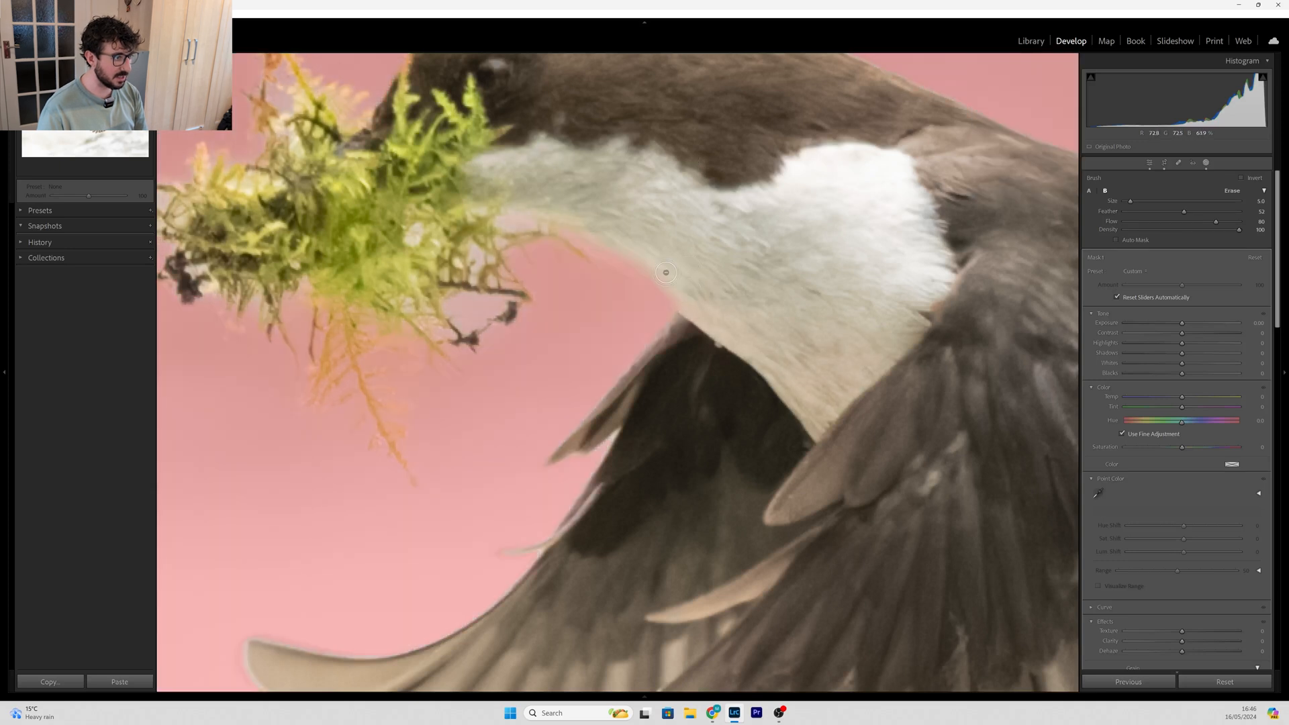
key("shift+w")
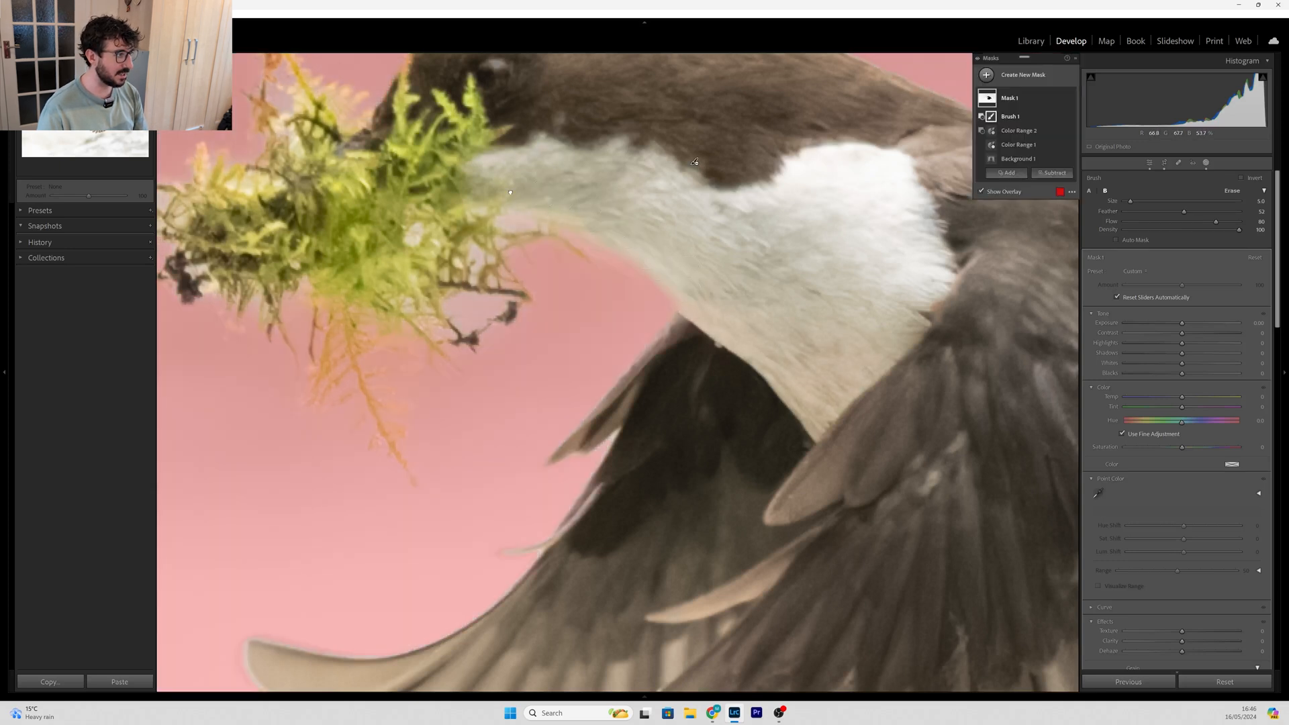
Step: Inspect the mask edges along the moss, wing feathers, tail and back, and finish on the whole photo
mouse_move(501, 195)
left_mouse_down()
mouse_move(728, 168)
mouse_move(791, 250)
mouse_move(783, 292)
left_mouse_up()
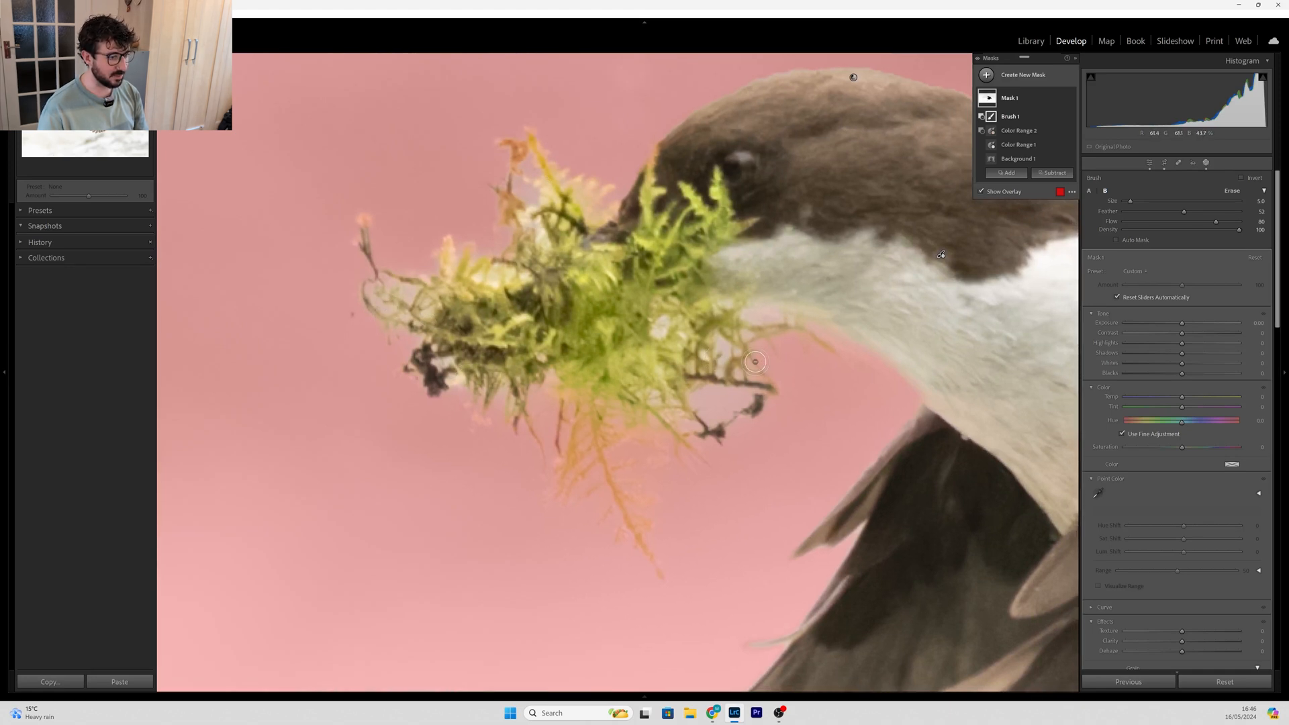
scroll(902, 304, "down", 10)
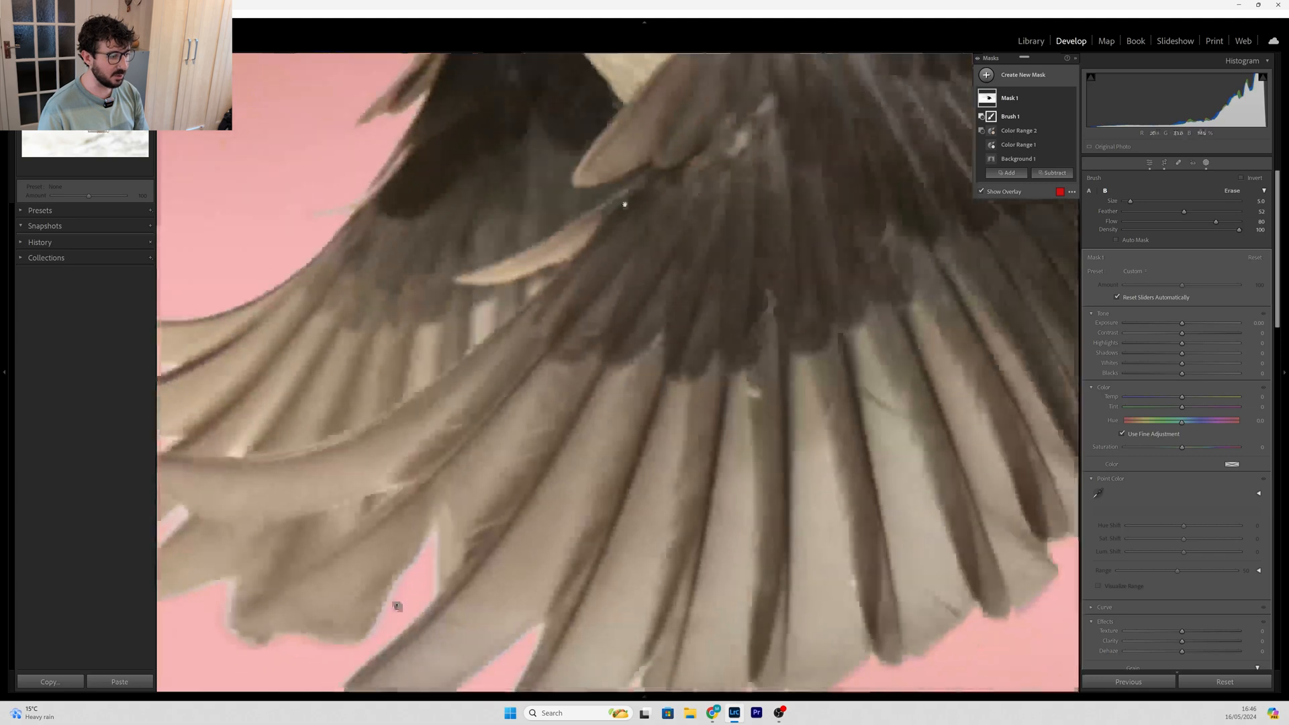
scroll(742, 284, "right", 10)
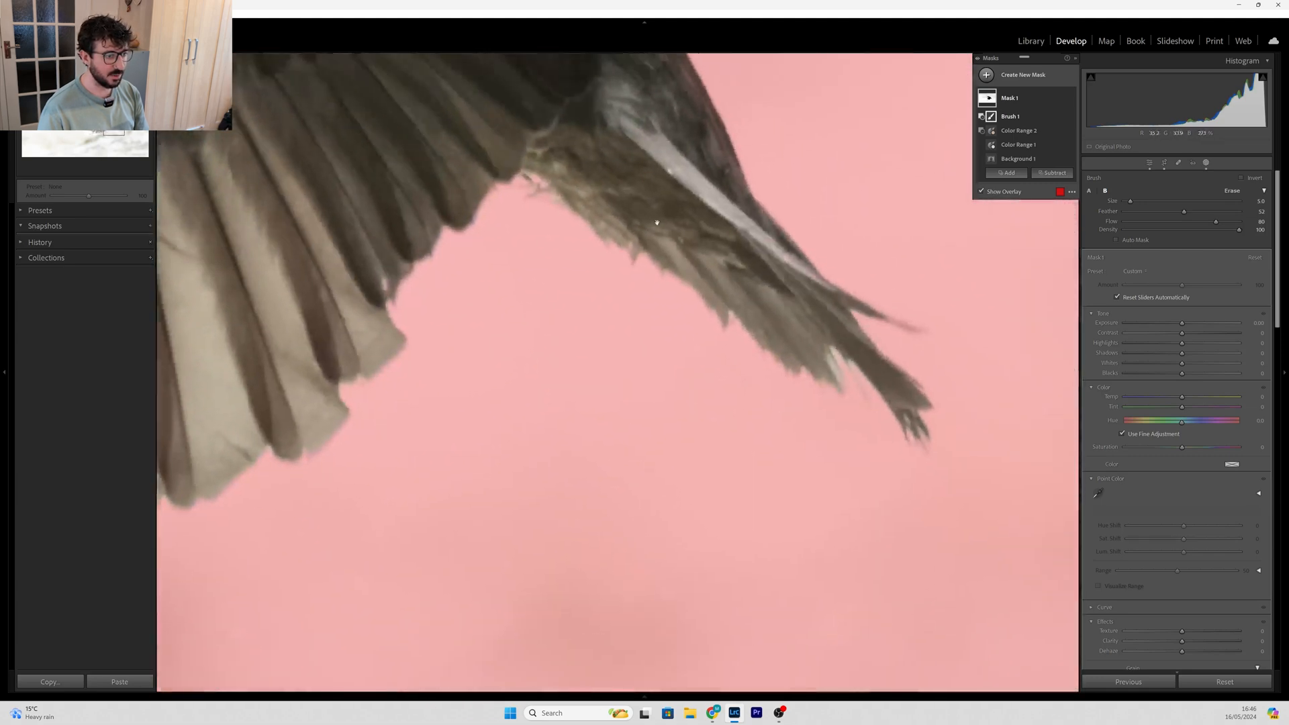
scroll(662, 283, "up", 10)
scroll(817, 421, "left", 5)
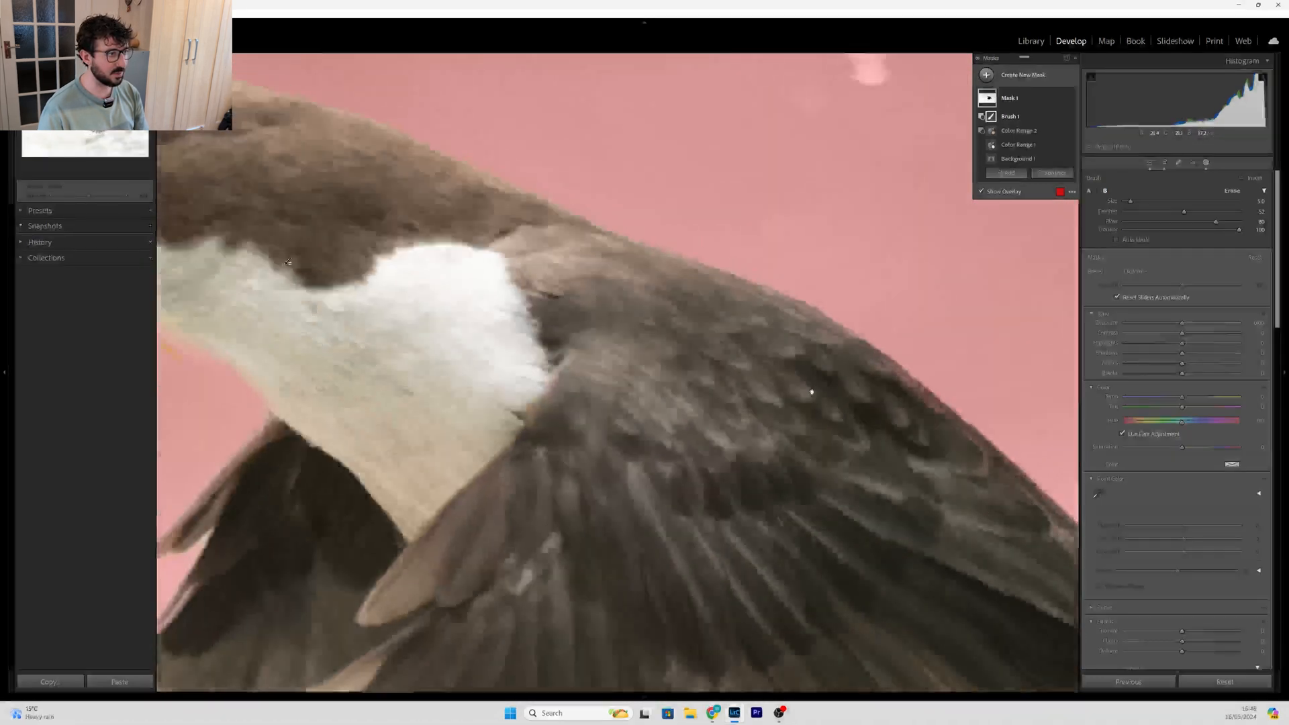
scroll(907, 420, "down", 3)
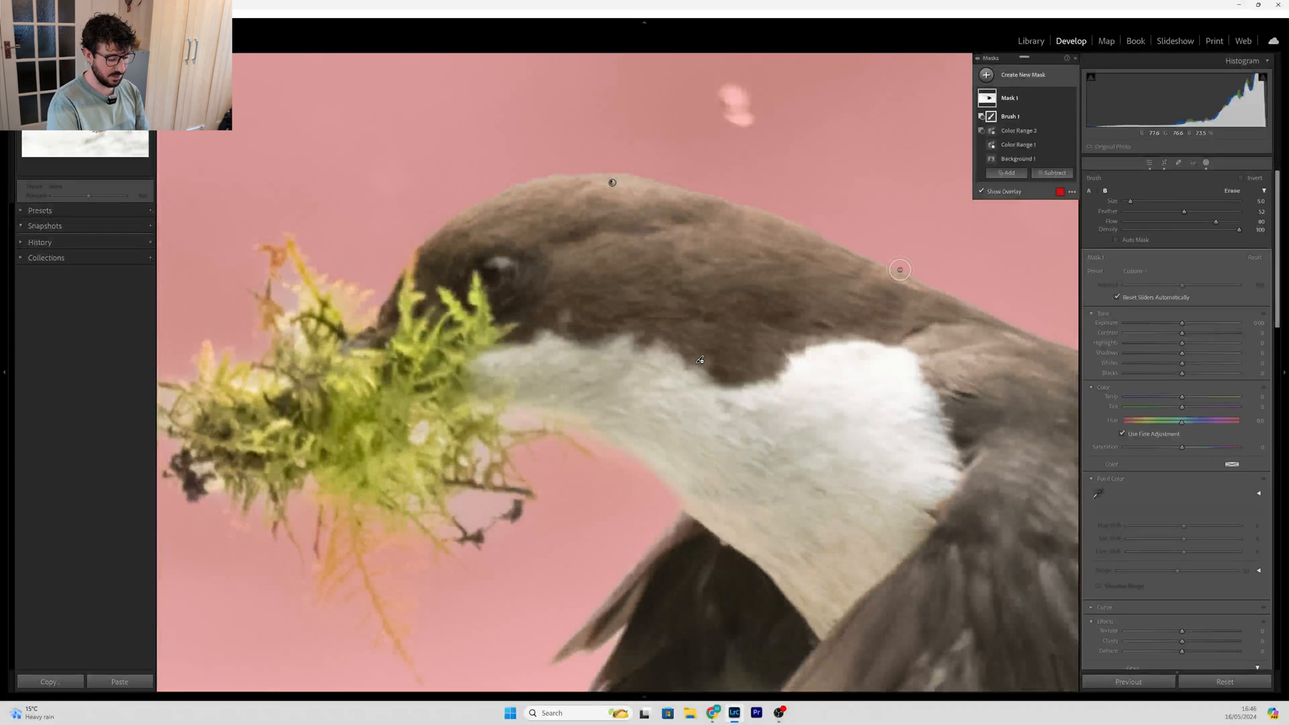
scroll(900, 269, "down", 8)
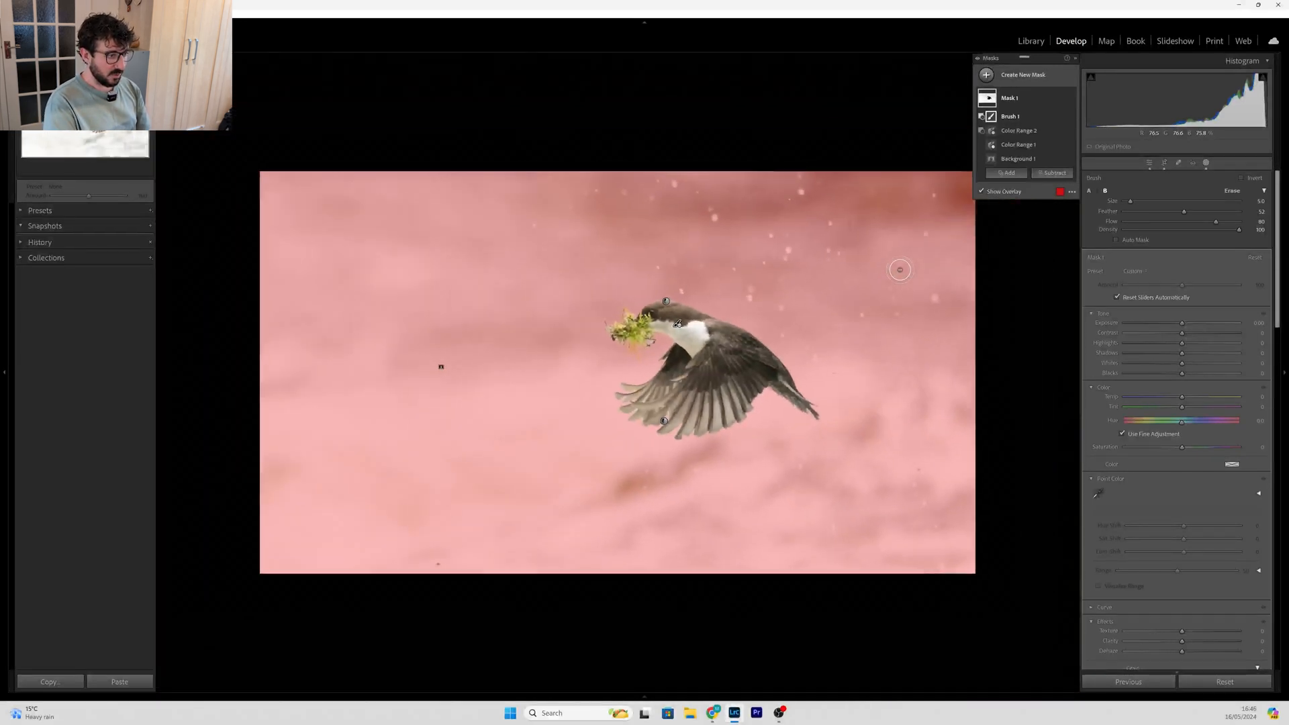
Step: Duplicate and invert the background mask to make a separate mask covering the bird
left_click(1063, 100)
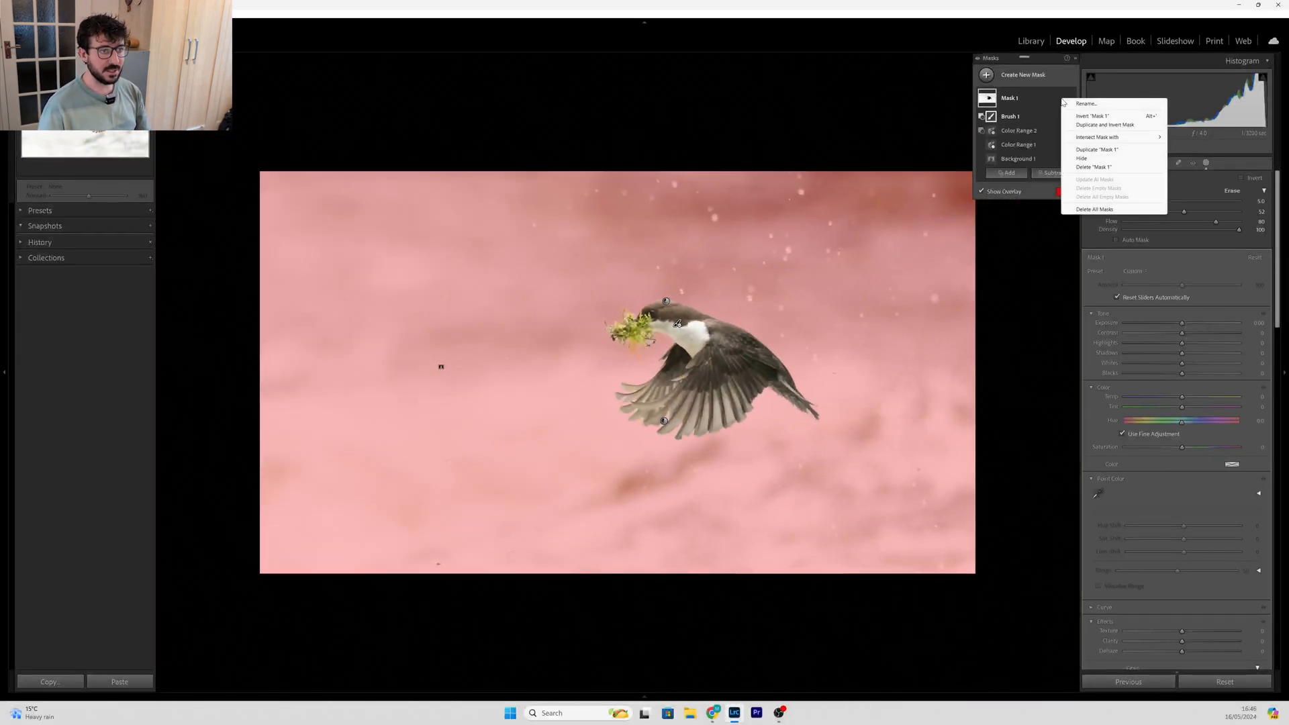
left_click(1087, 126)
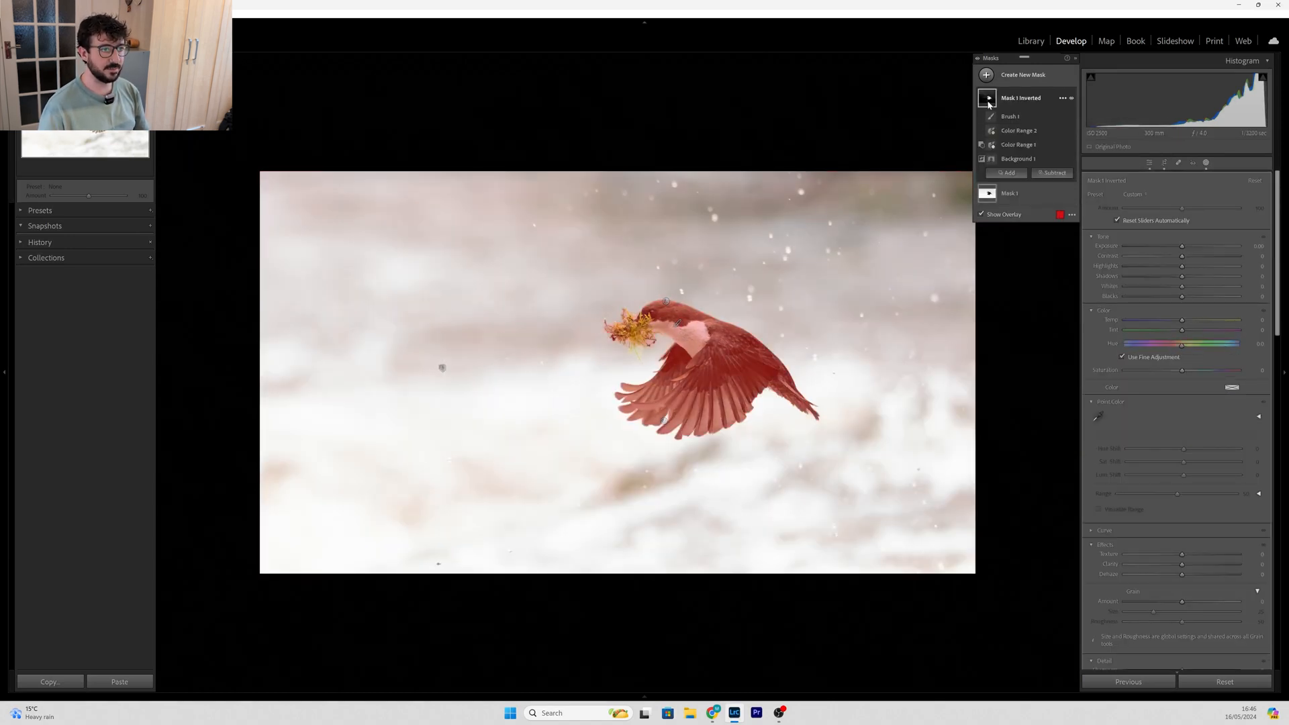
mouse_move(989, 100)
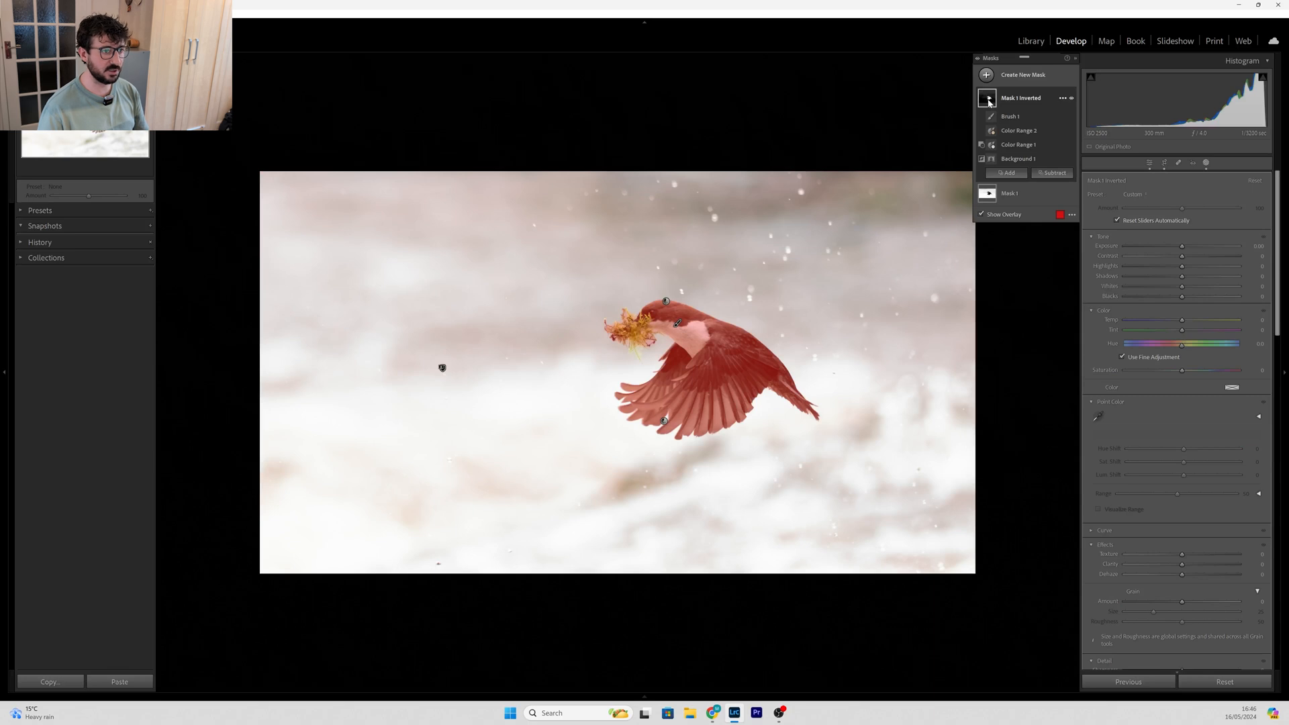
Step: Hide the overlay of the inverted mask covering the bird, raise its contrast to 8 and lower its highlights to -16
left_click(1007, 193)
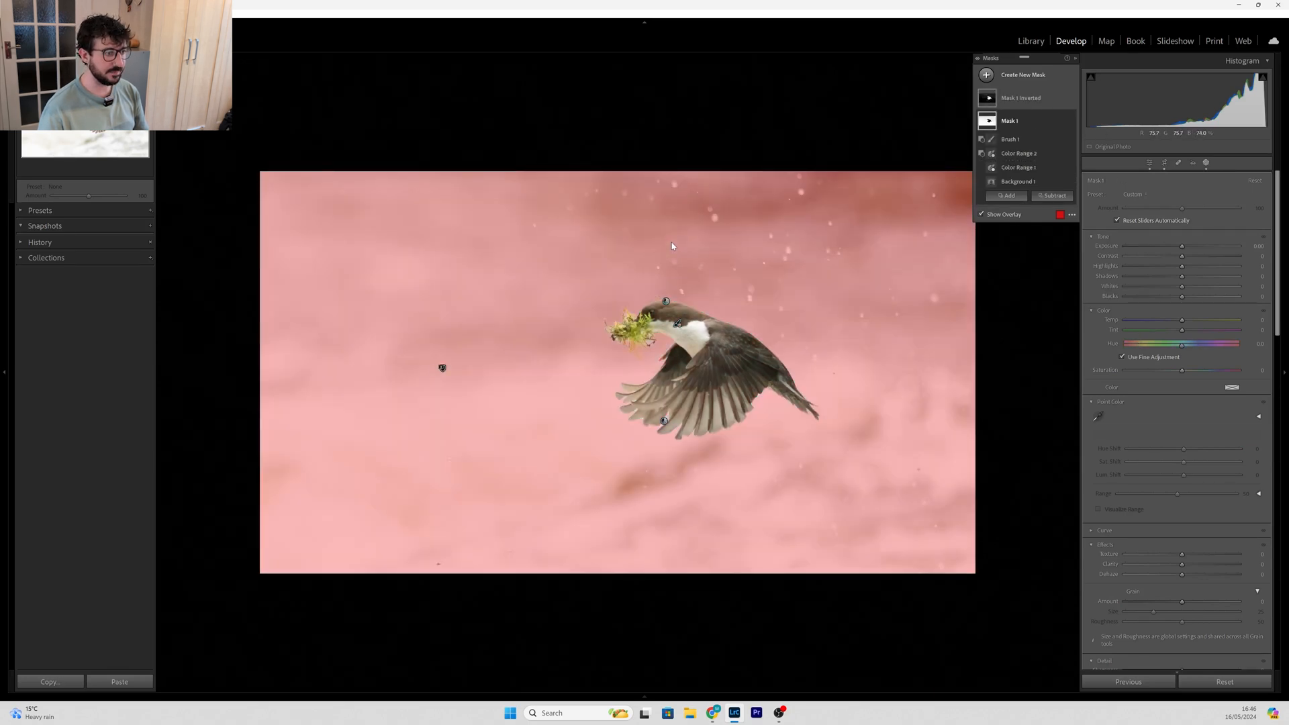
left_click(1017, 98)
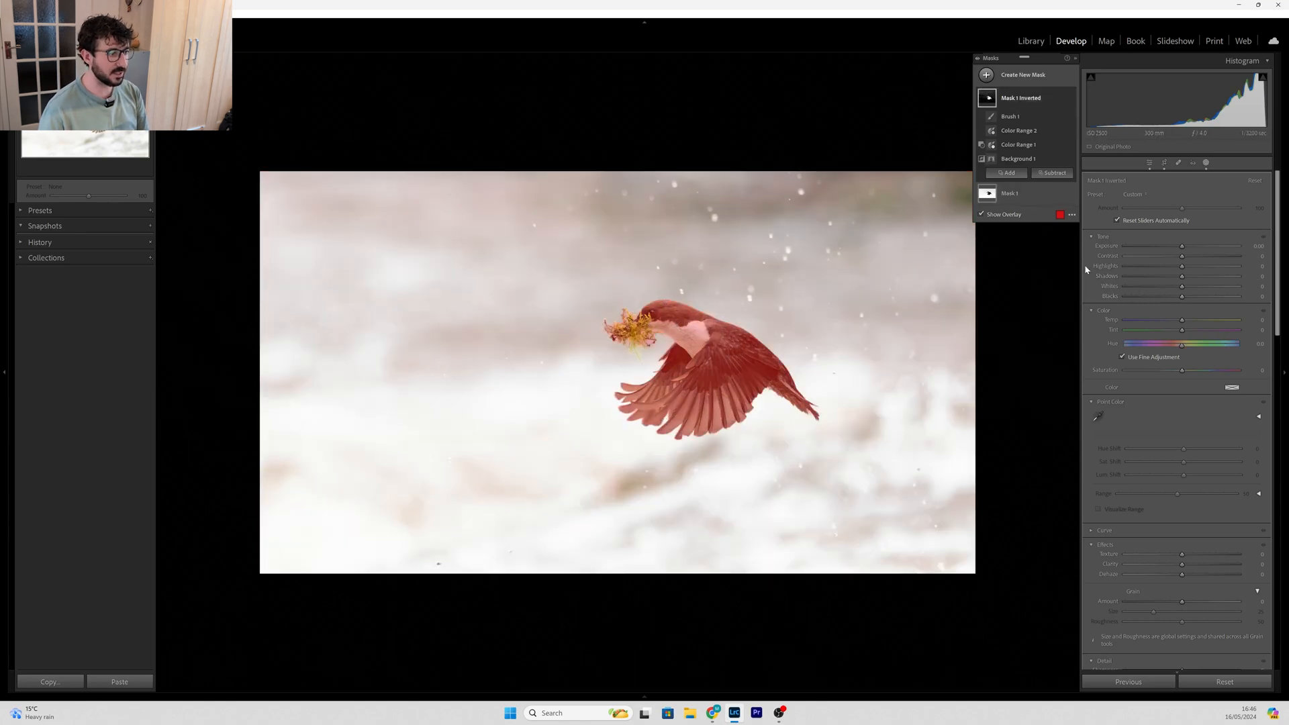
key("o")
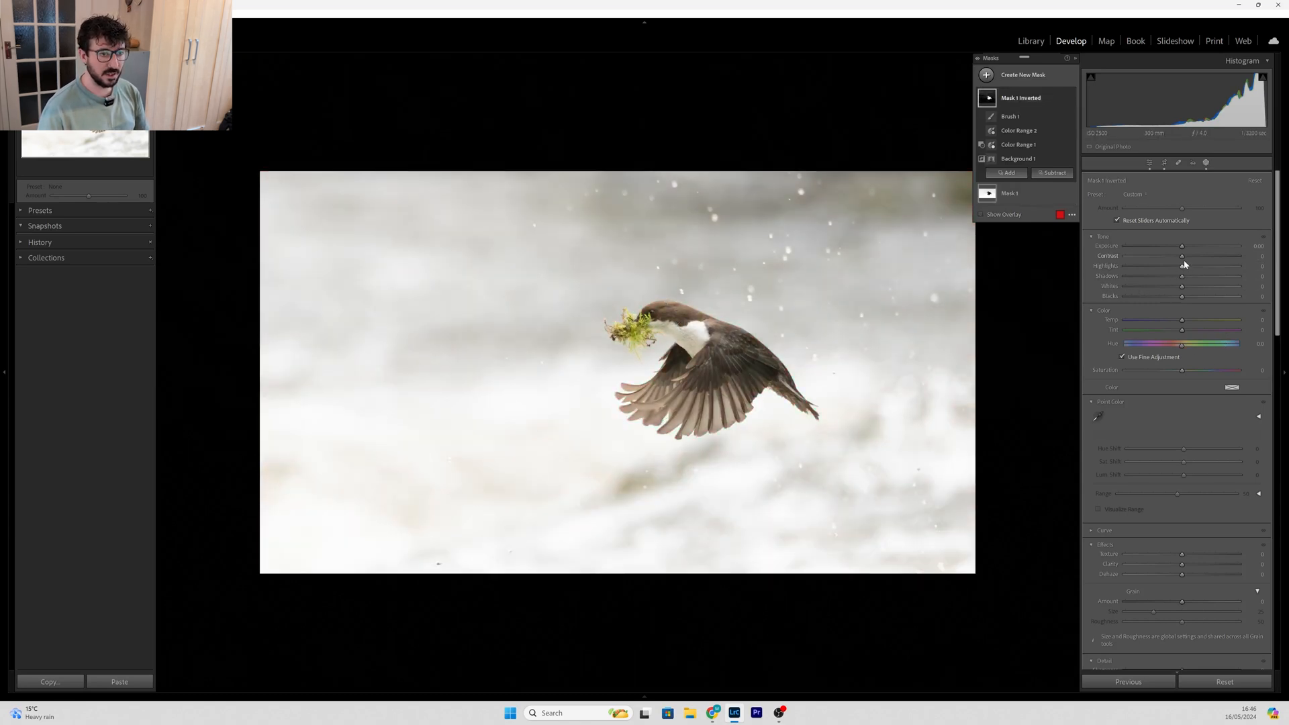
left_click_drag(1184, 263, 1173, 270)
Step: Check the bird's tones up close and lower the blacks of the bird mask to about -6
key("ctrl+equal")
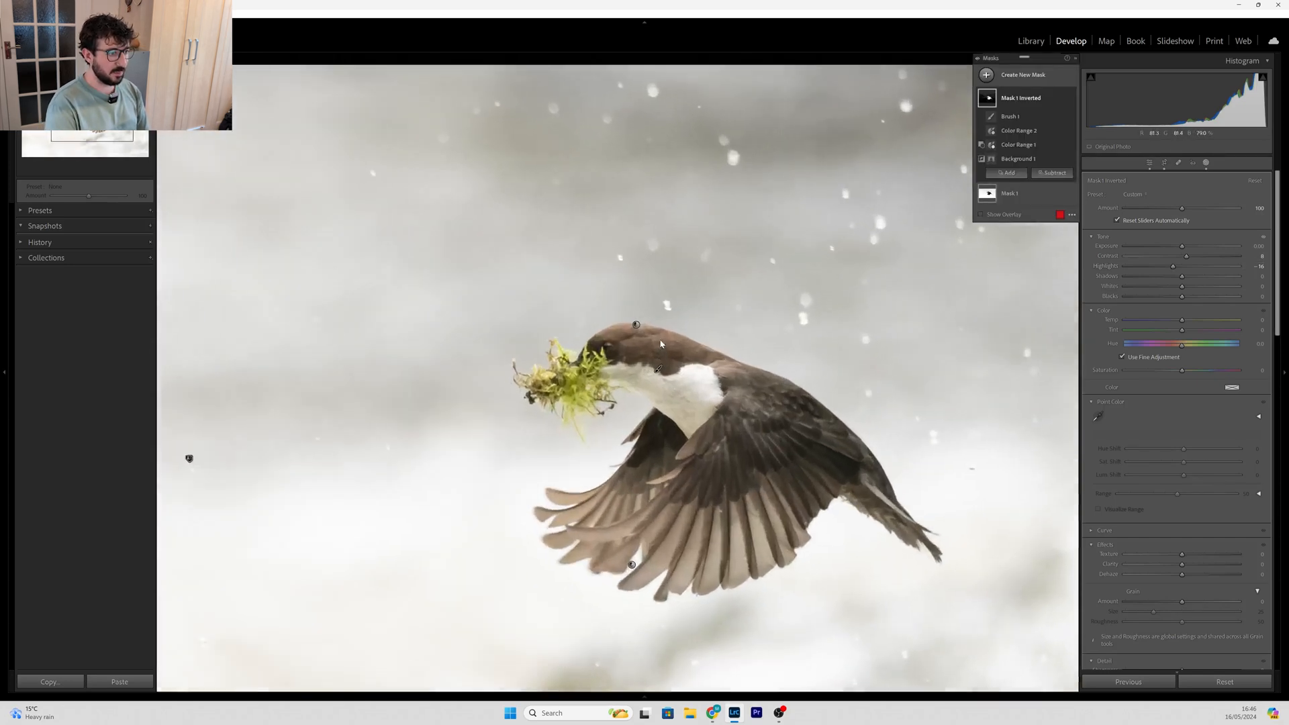
key("ctrl+equal")
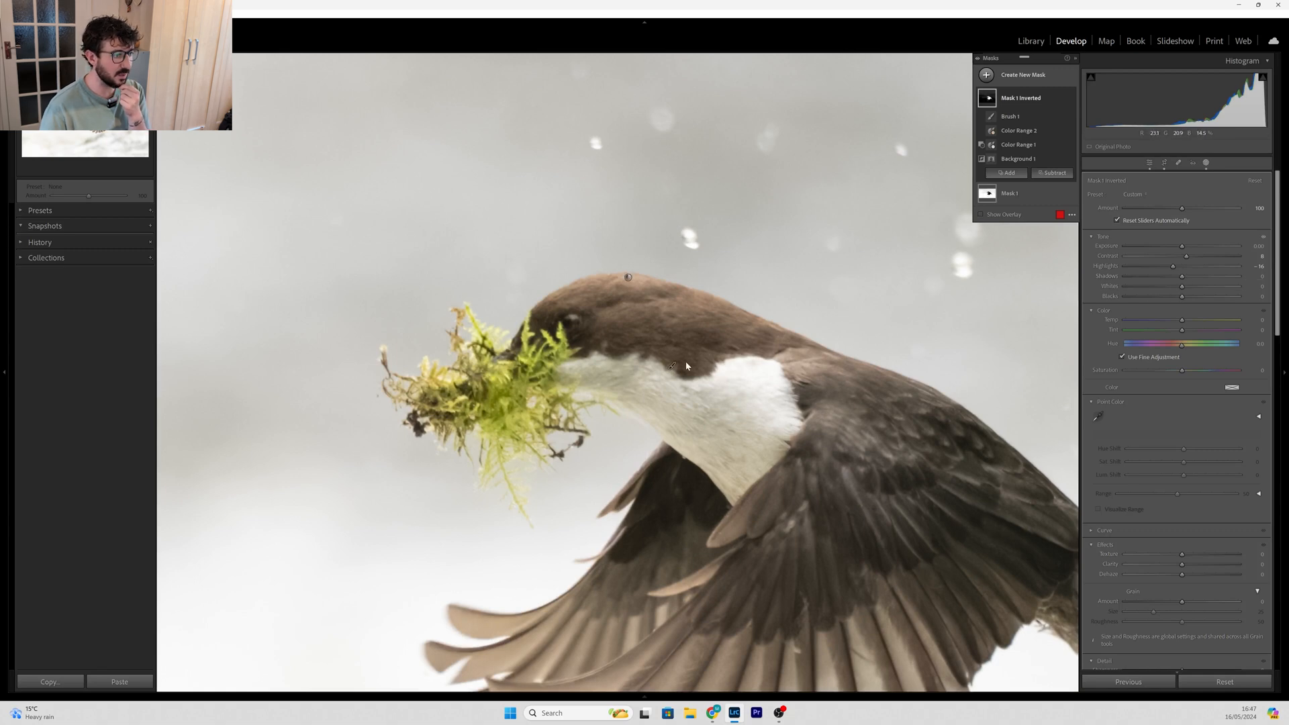
key("ctrl+minus")
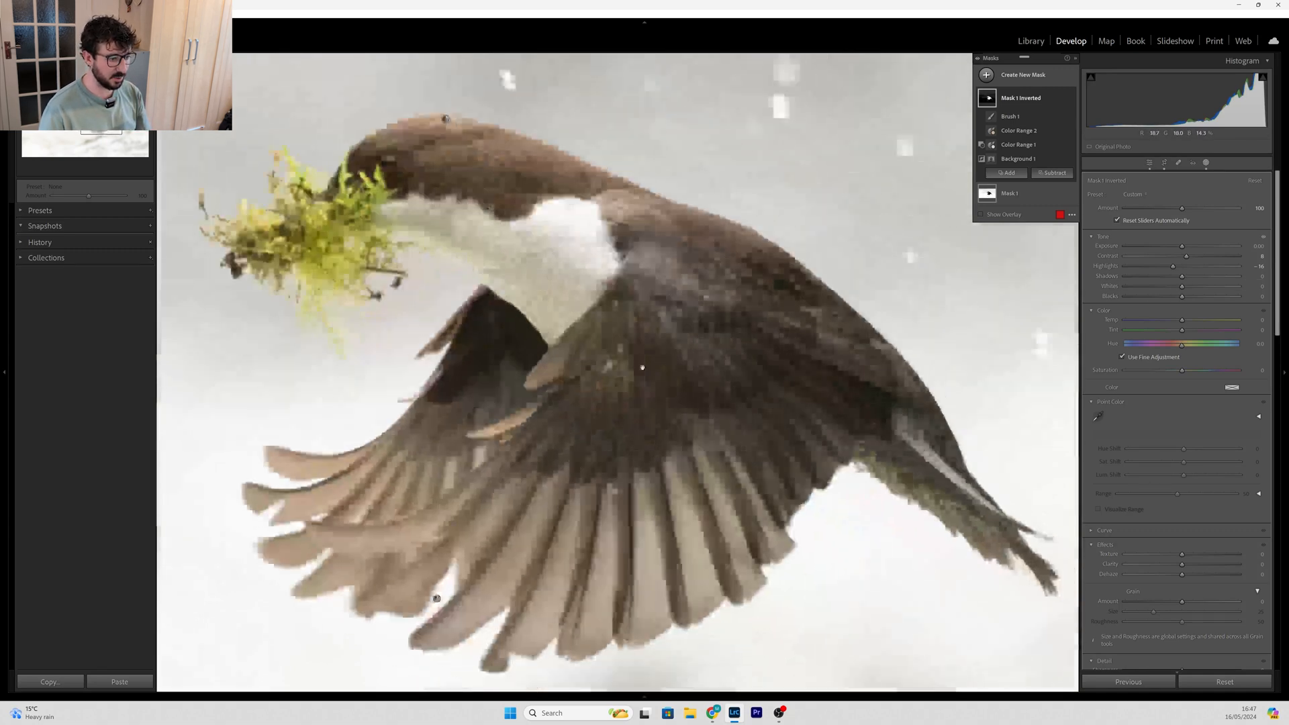
key("ctrl+plus")
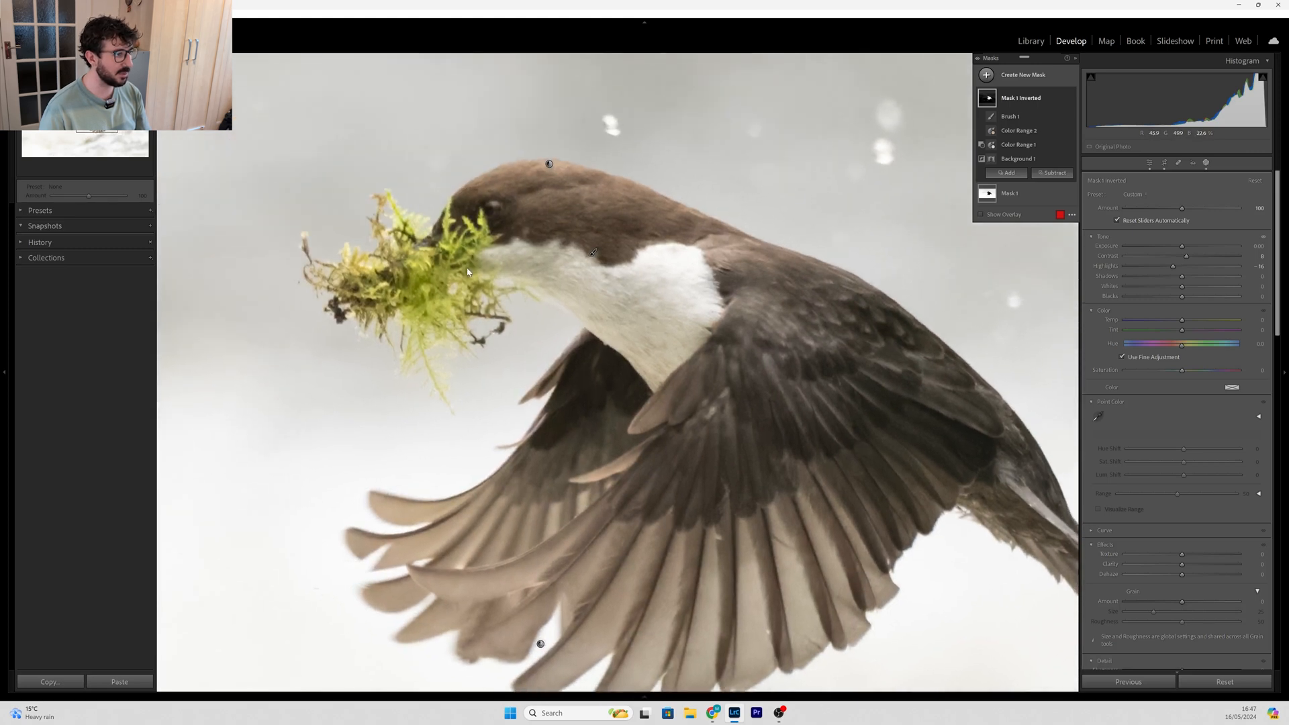
key("ctrl+minus")
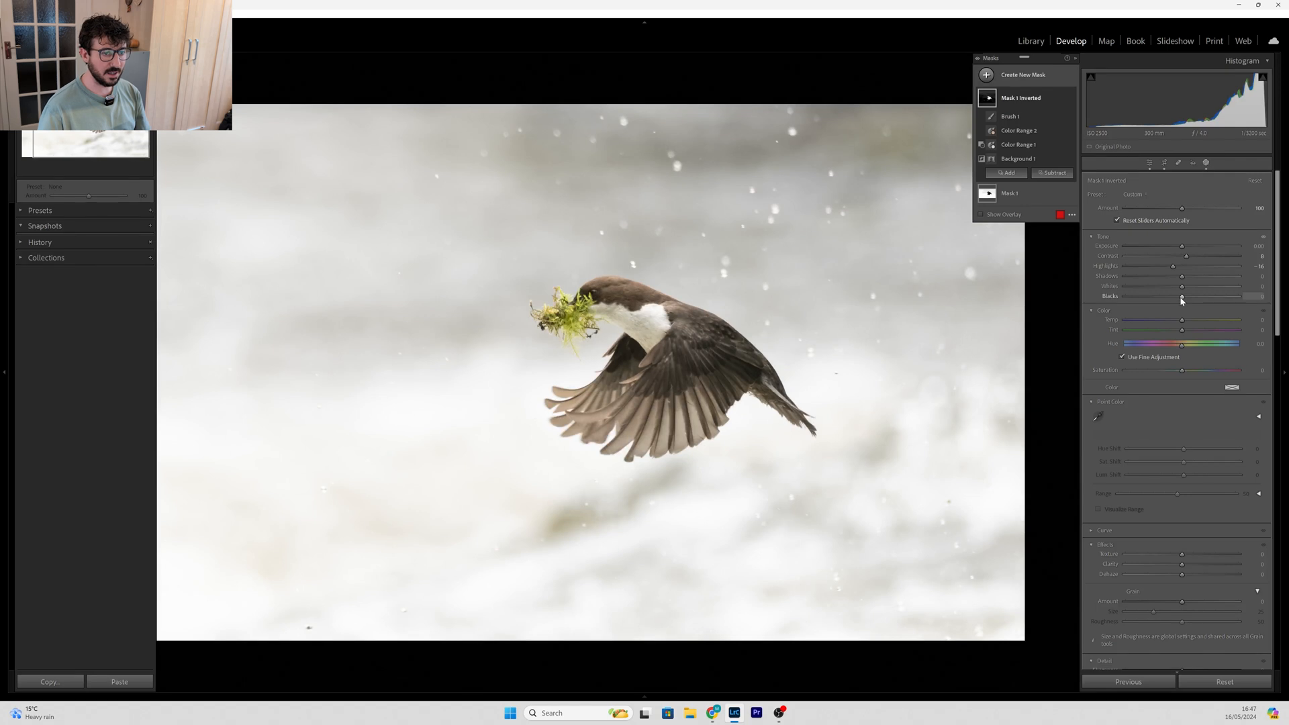
left_click_drag(1182, 297, 1181, 298)
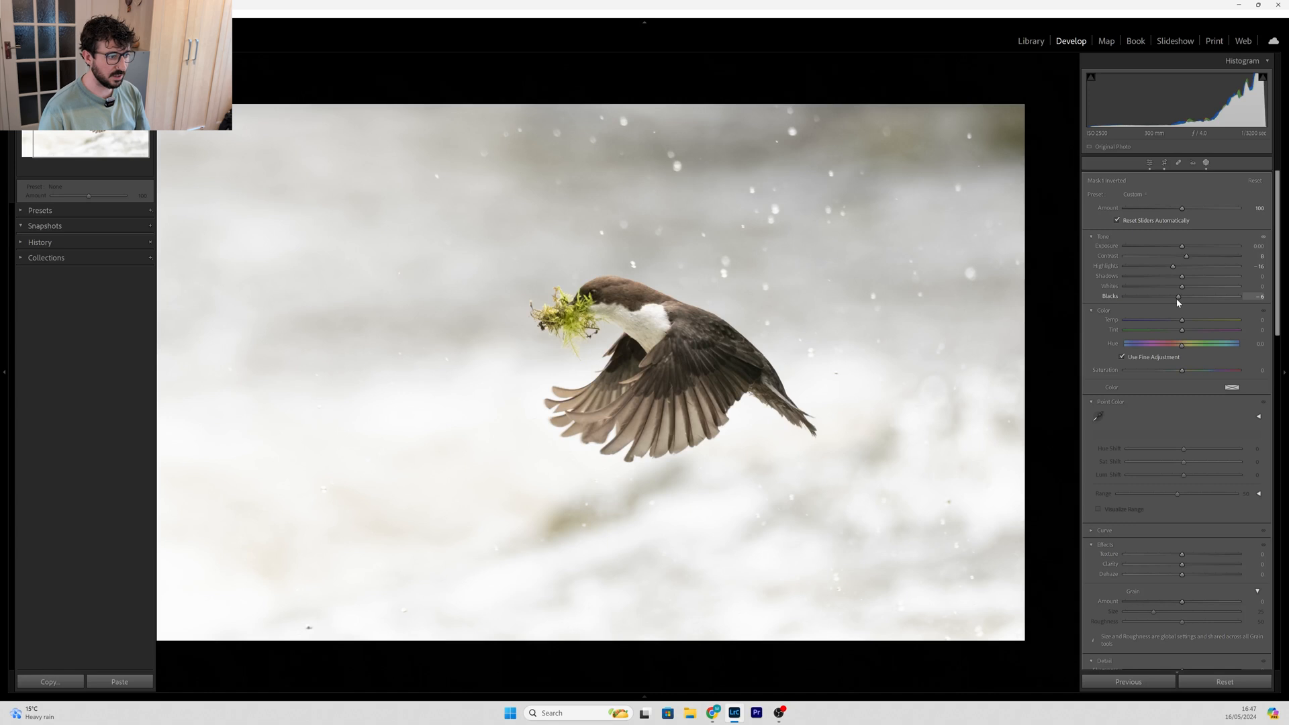
left_click_drag(1177, 298, 1176, 298)
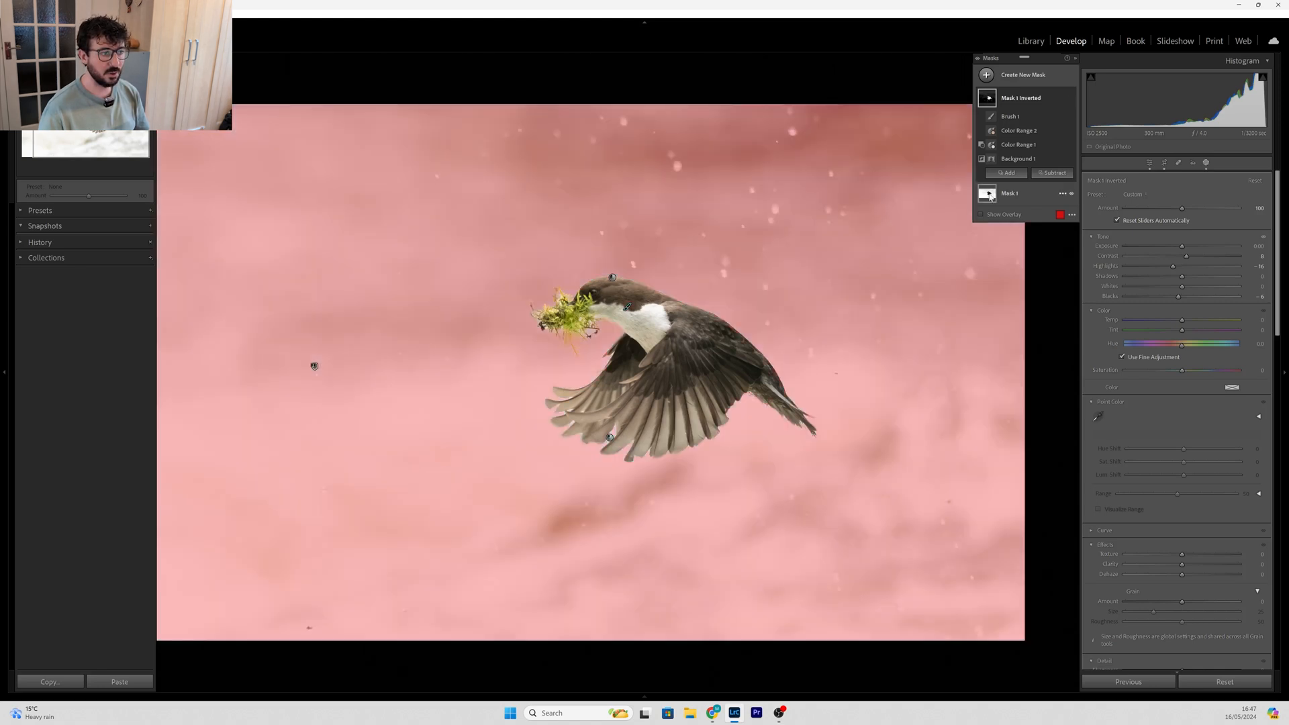
Step: Brighten the background mask by setting its whites to 18 and both its blacks and shadows to 100
left_click(990, 194)
left_click(1005, 212)
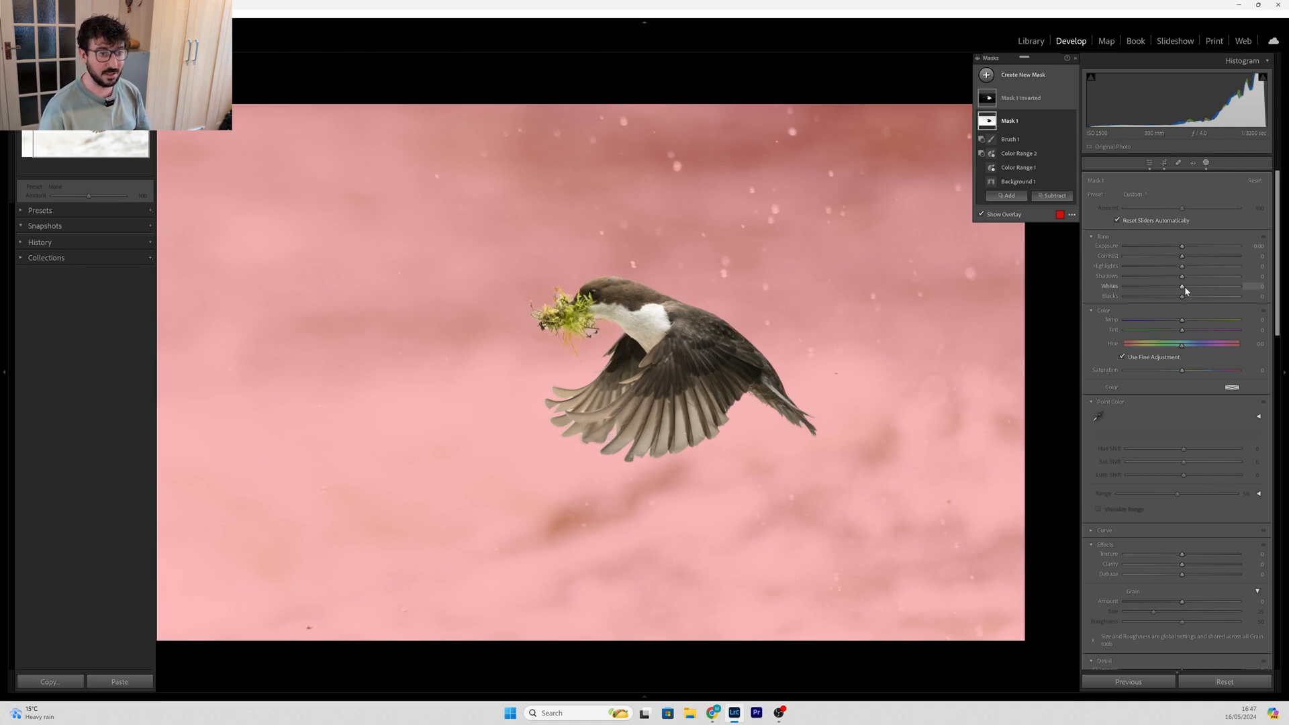
left_click_drag(1184, 287, 1194, 290)
left_click_drag(1186, 300, 1214, 300)
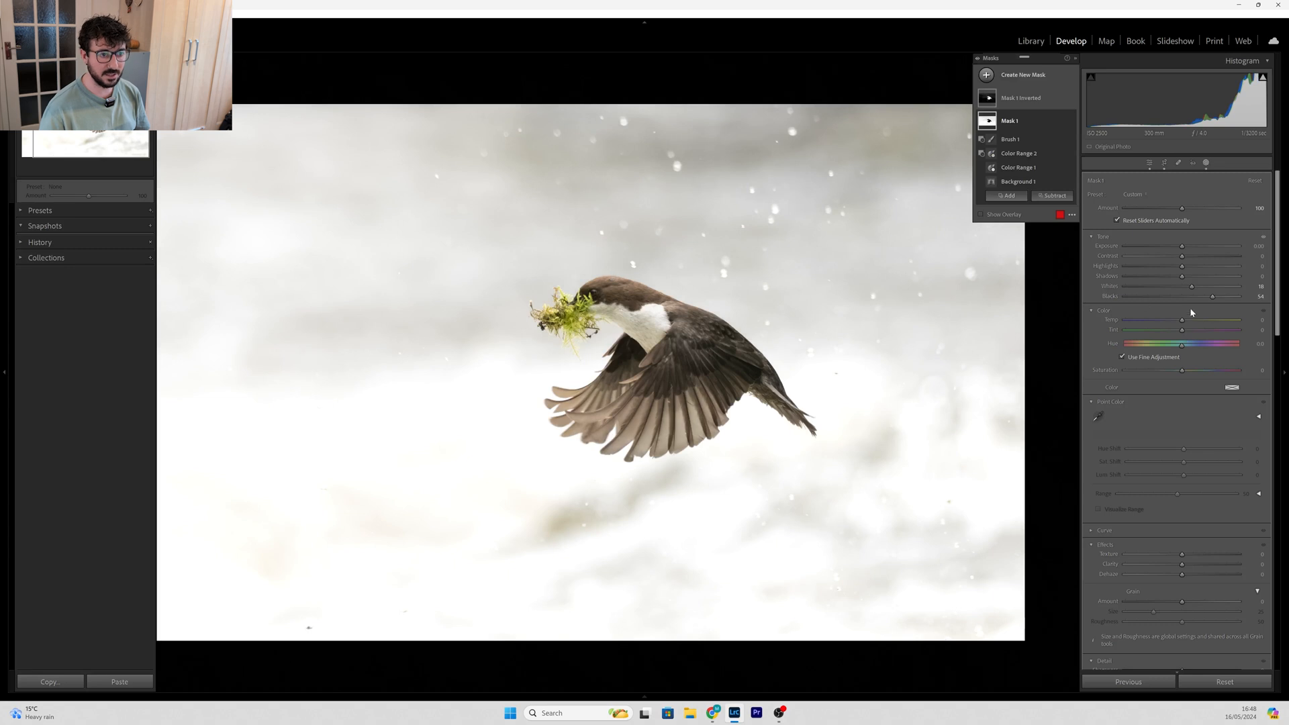
left_click_drag(1213, 298, 1257, 296)
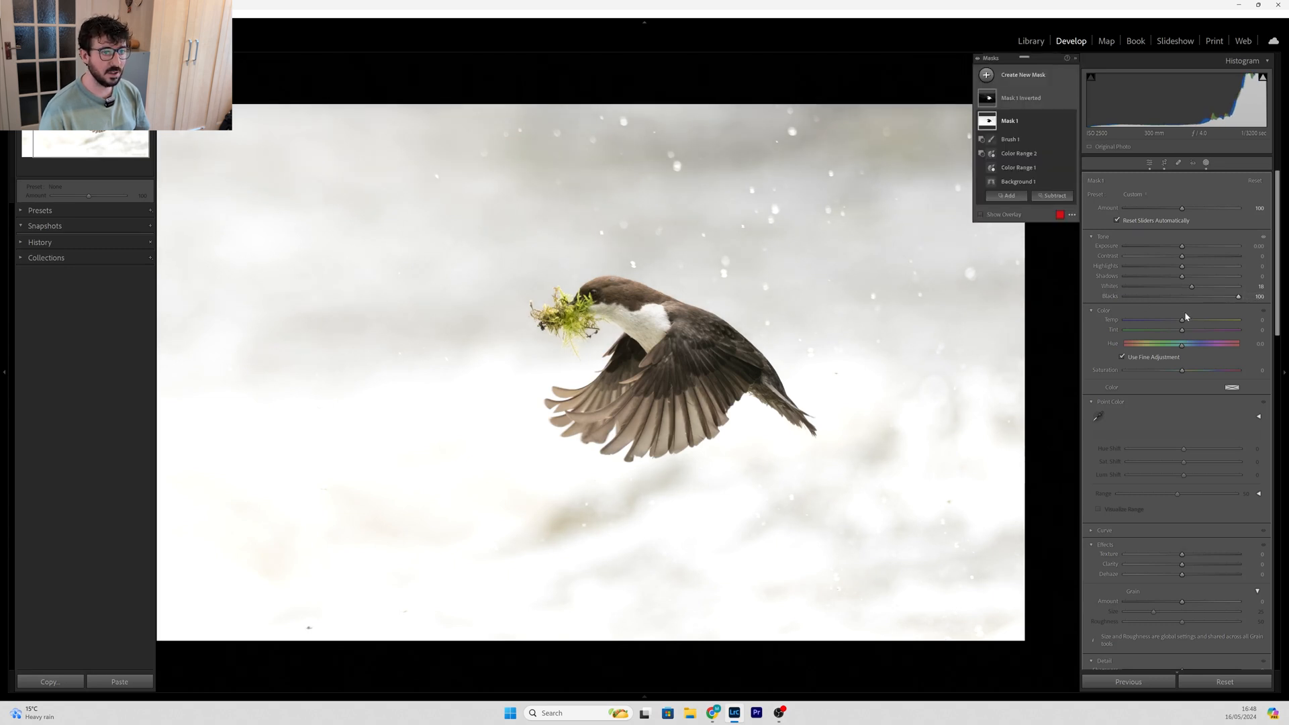
left_click_drag(1183, 277, 1274, 265)
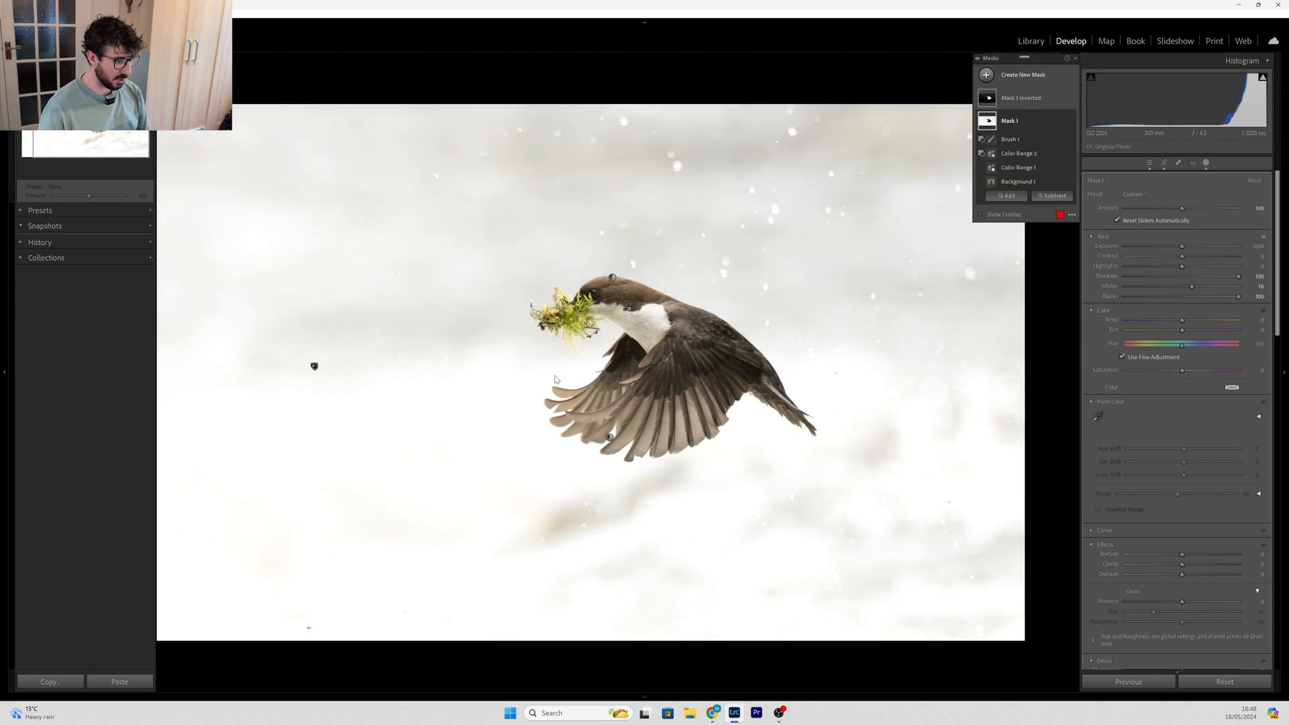
Step: Inspect the moss, wing feathers, head and breast edges against the brightened background, finishing on the whole photo
key("ctrl+equal")
key("ctrl+equal")
key("ctrl+equal")
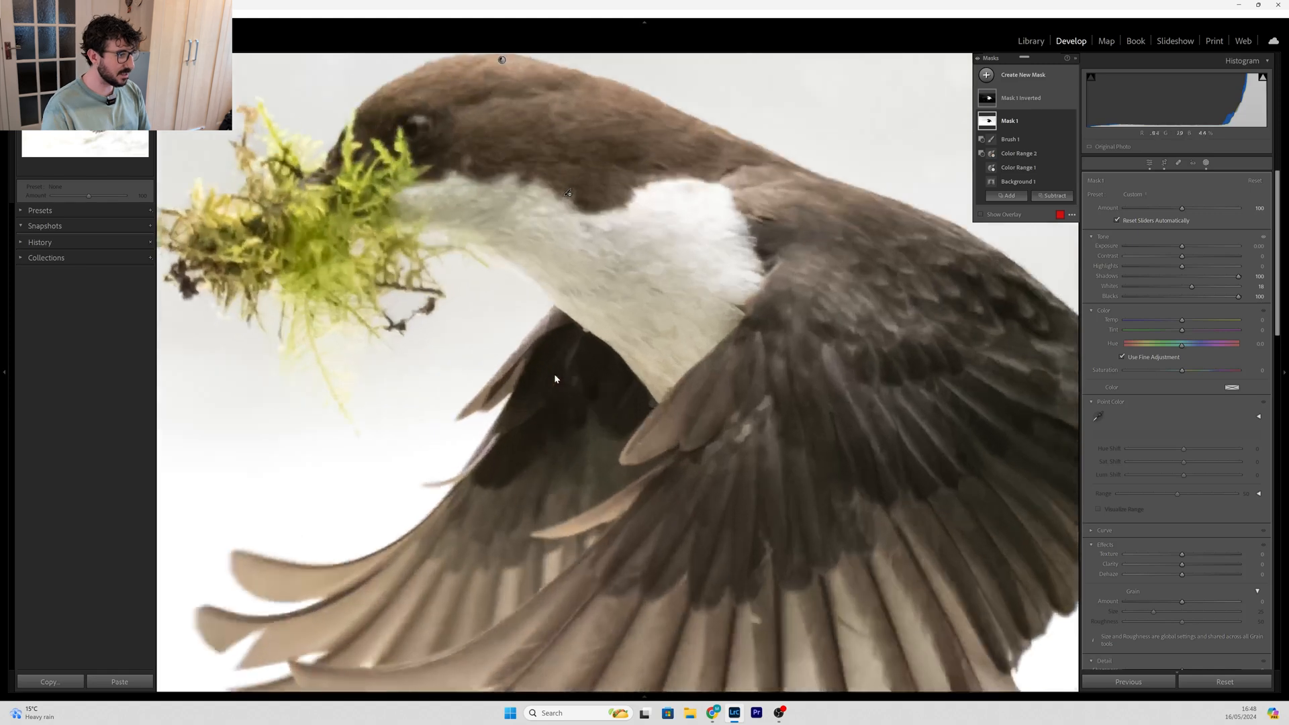
scroll(450, 472, "down", 3)
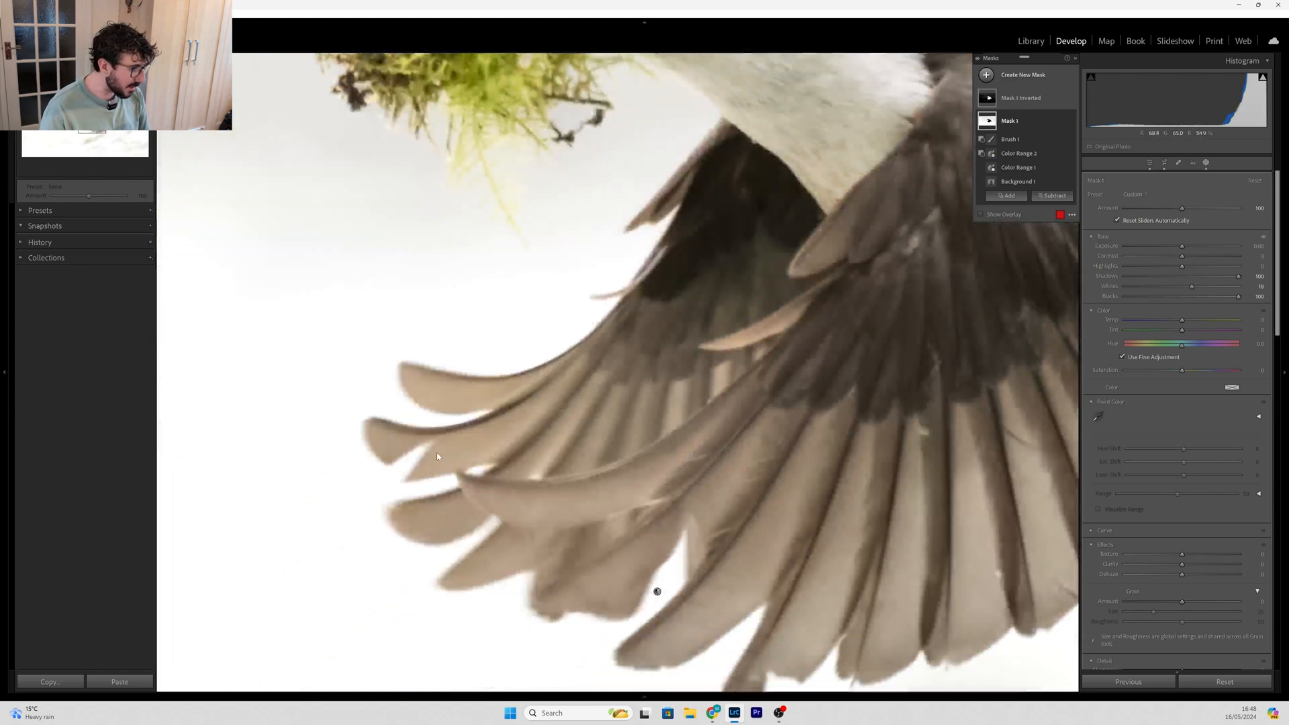
scroll(671, 514, "down", 1)
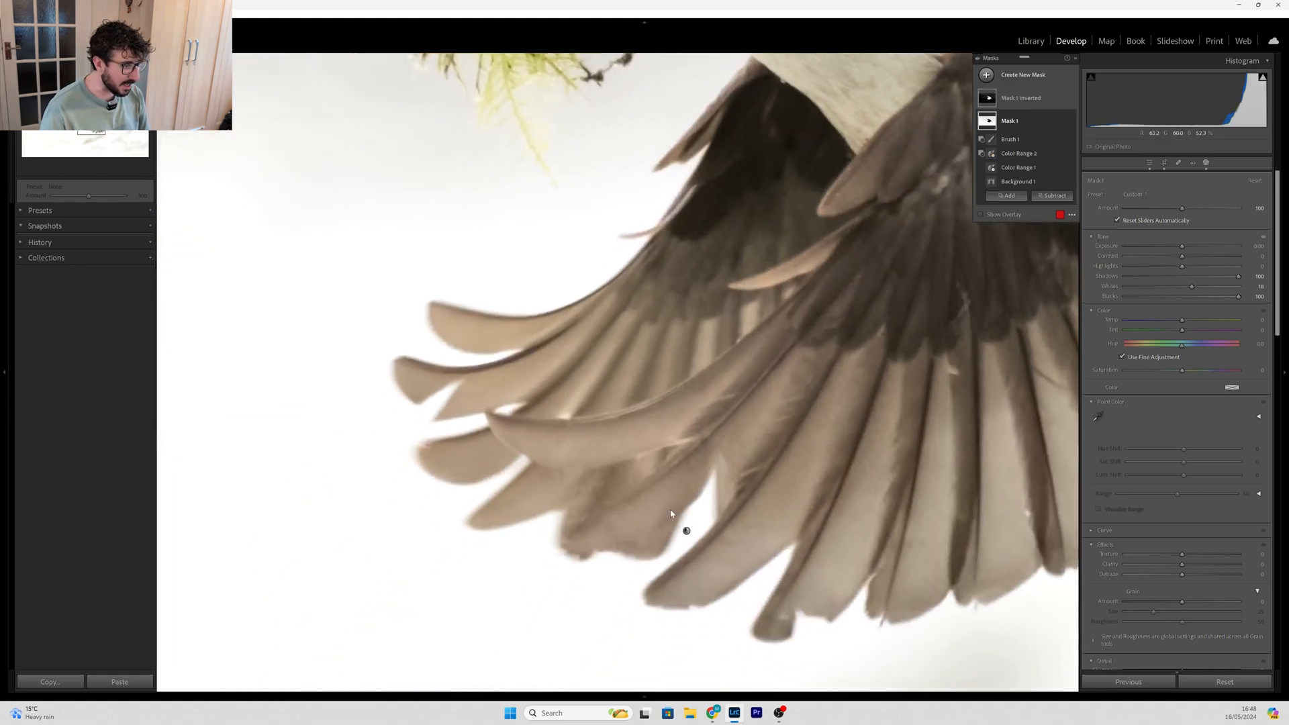
left_click_drag(833, 516, 765, 329)
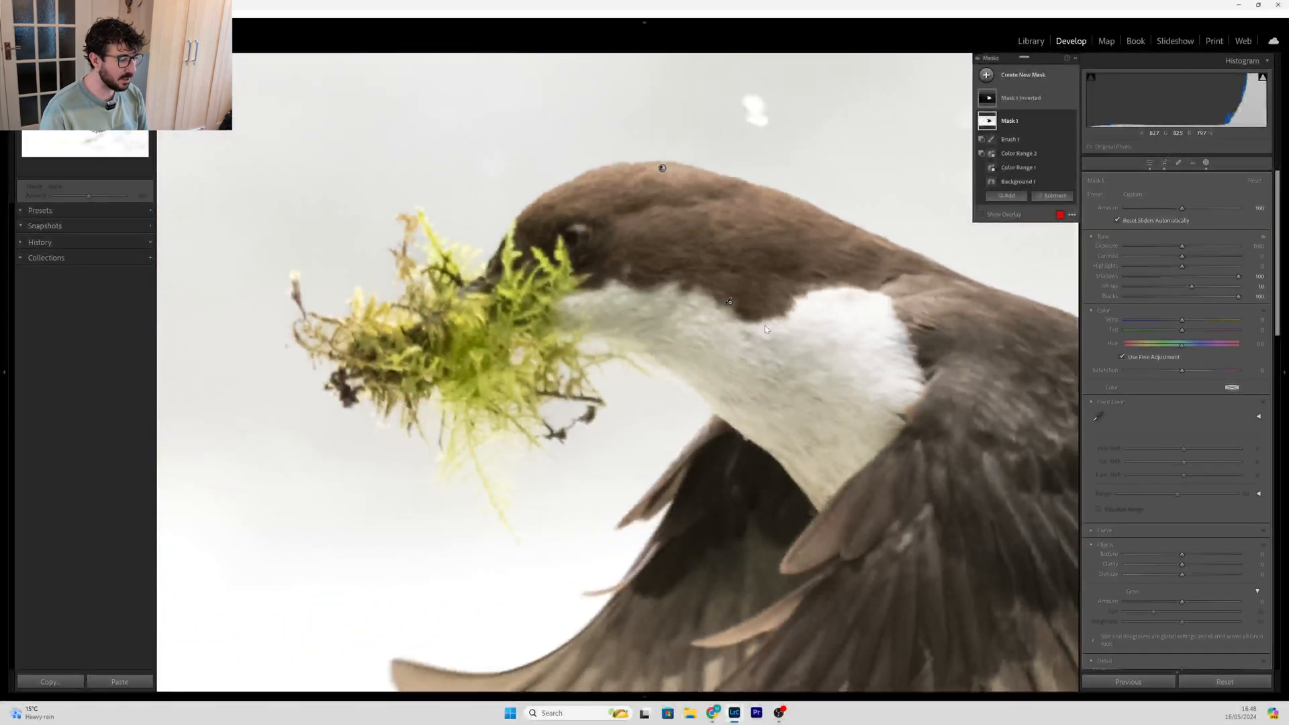
key("z")
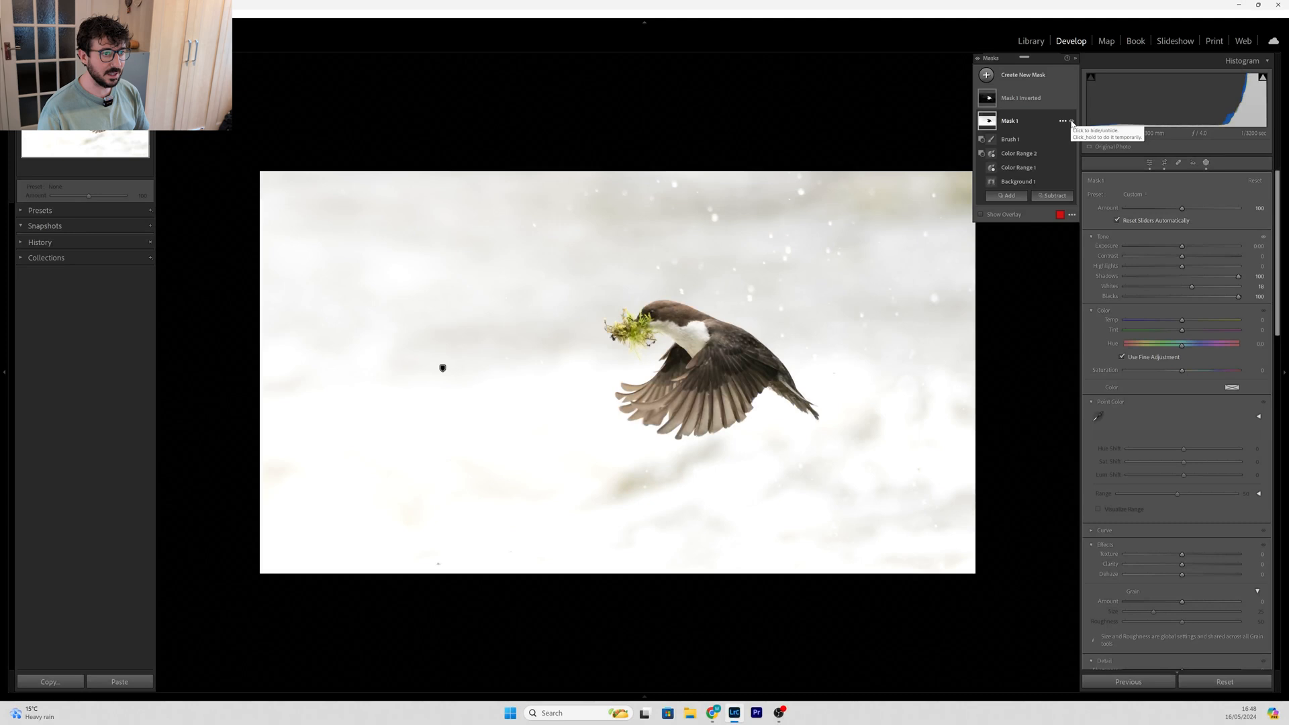
Step: Compare the photo with the background mask's adjustments hidden and shown, leaving them on
left_click(1071, 123)
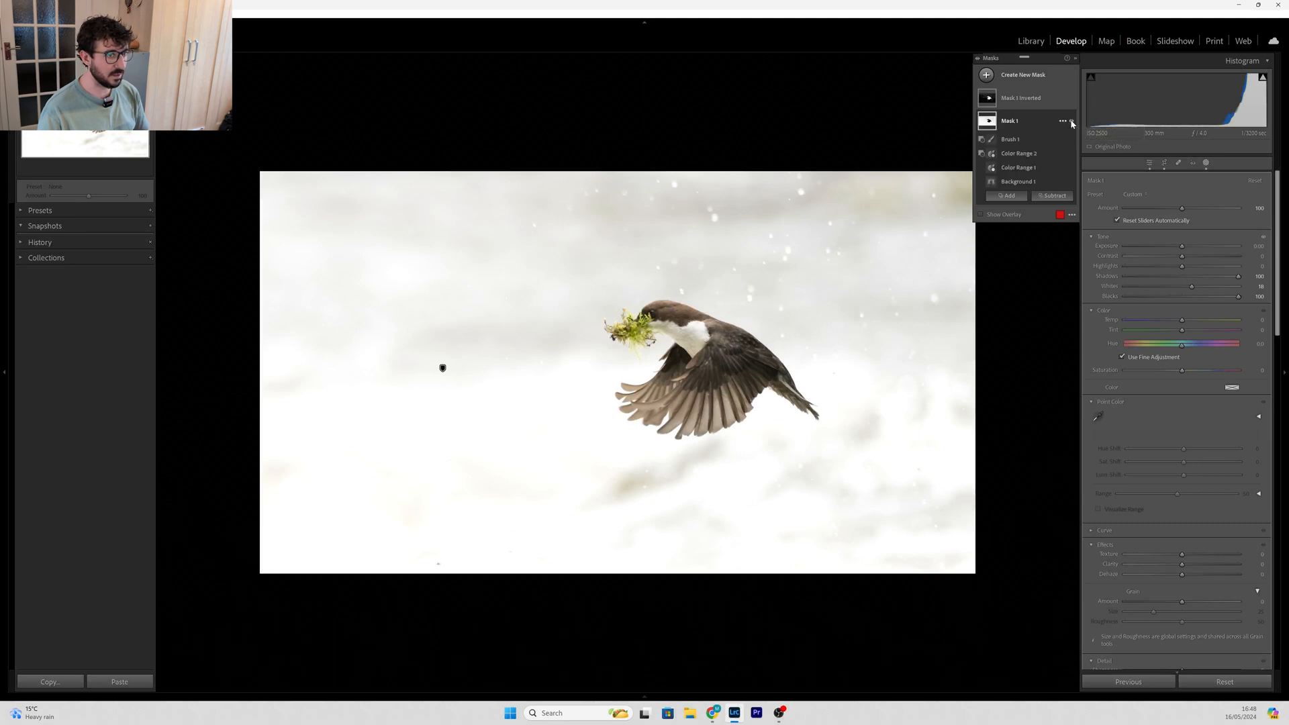
left_click(1072, 123)
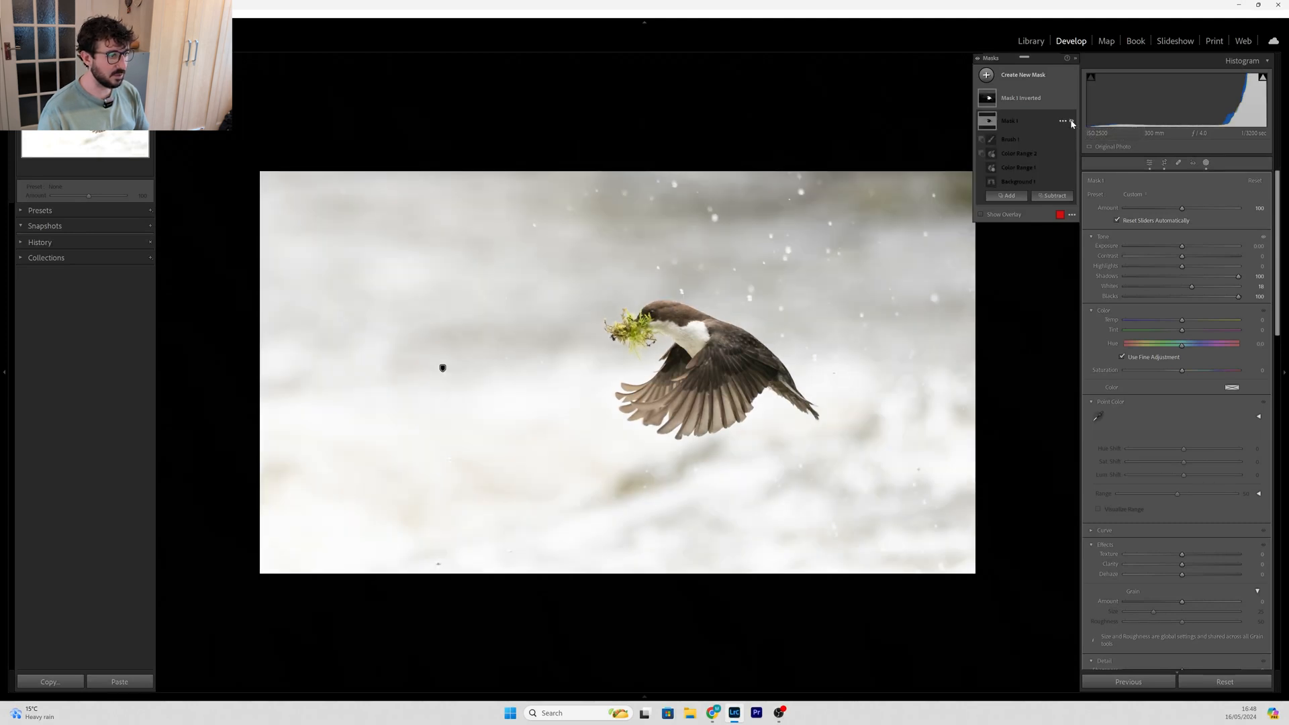
left_click(1071, 123)
left_click(1072, 123)
left_click(1072, 123)
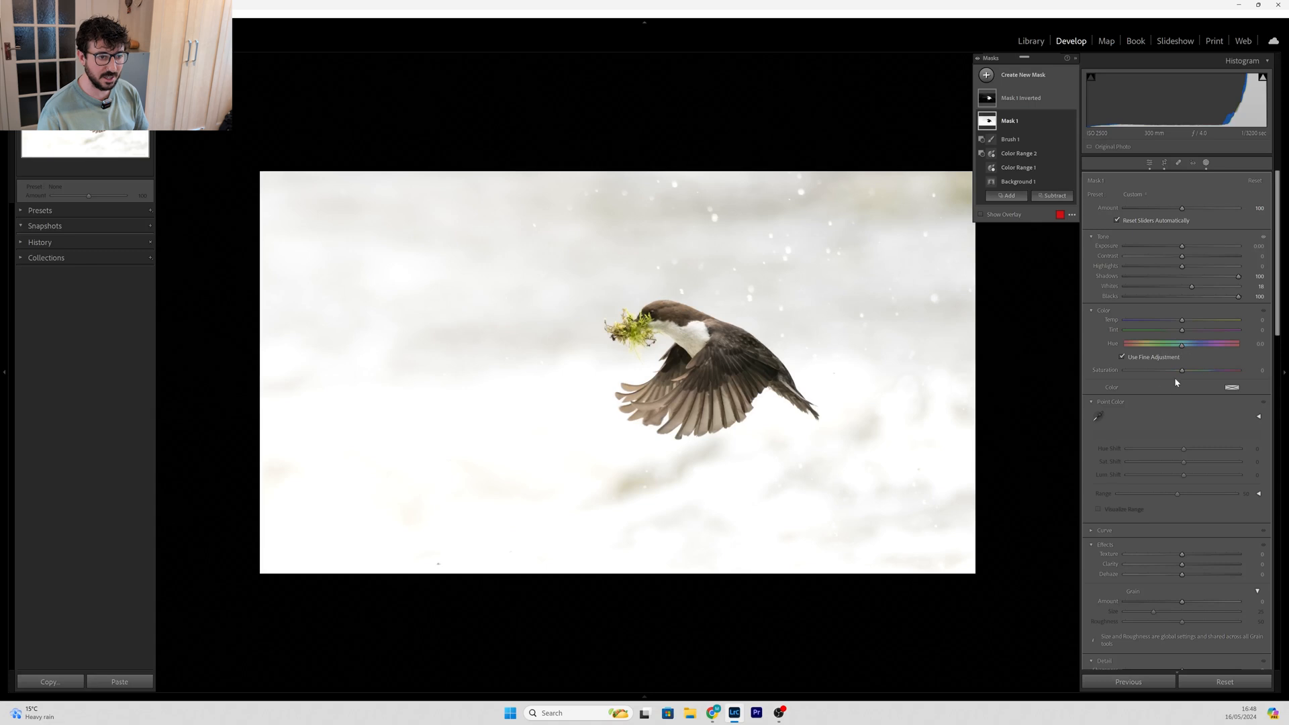
Step: Lower the background mask's saturation to about -89 and set its exposure to 0.20
left_click_drag(1181, 370, 1130, 370)
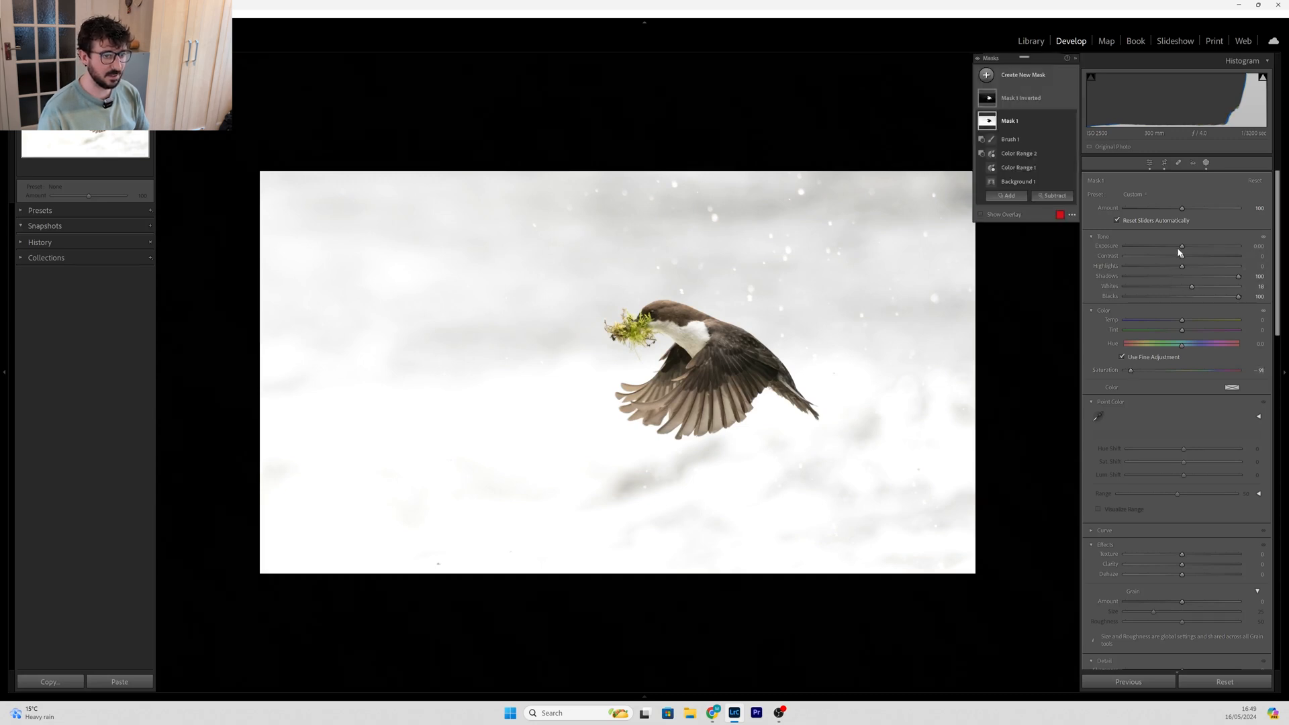
left_click_drag(1182, 247, 1234, 243)
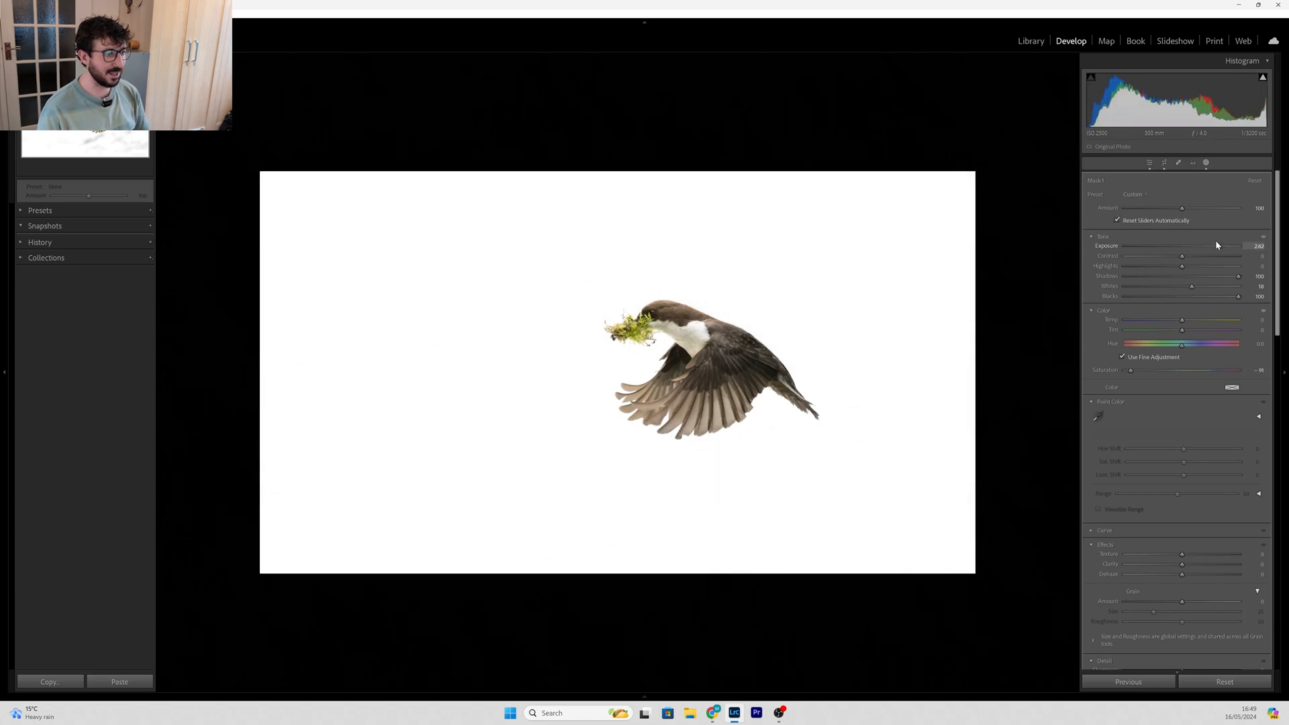
left_click_drag(1196, 249, 1179, 252)
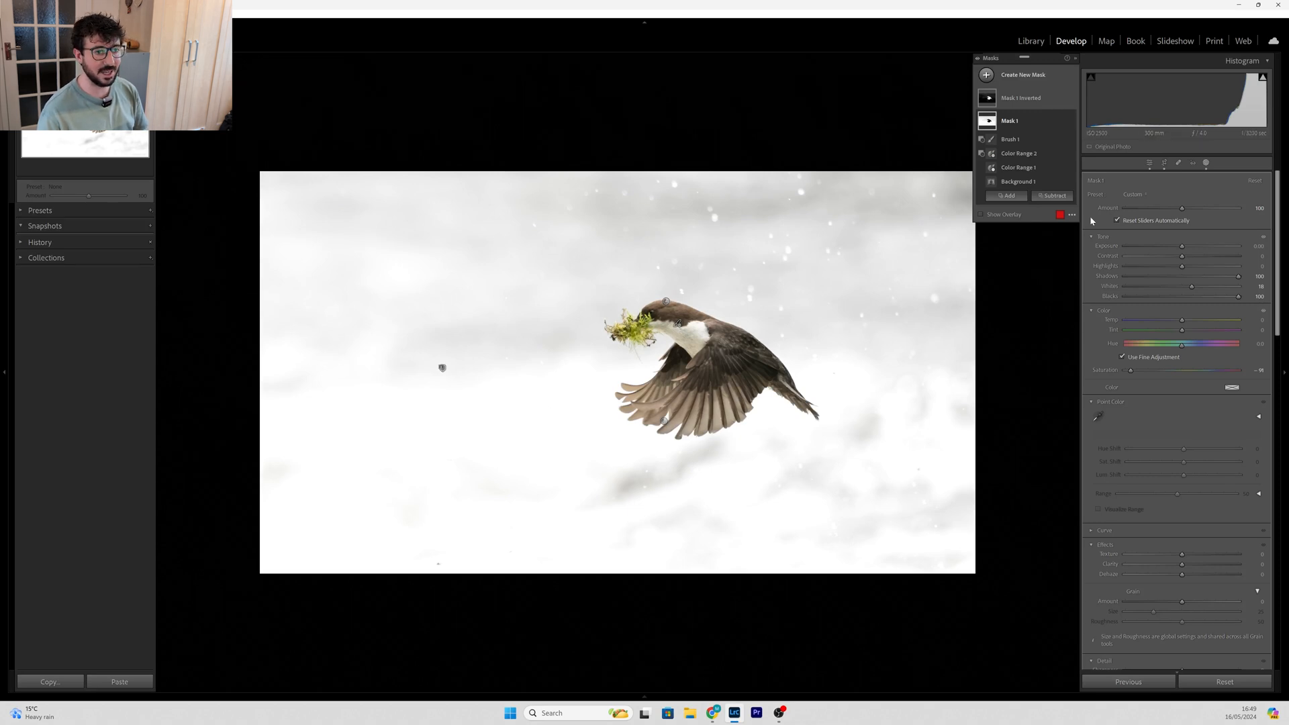
left_click(1256, 246)
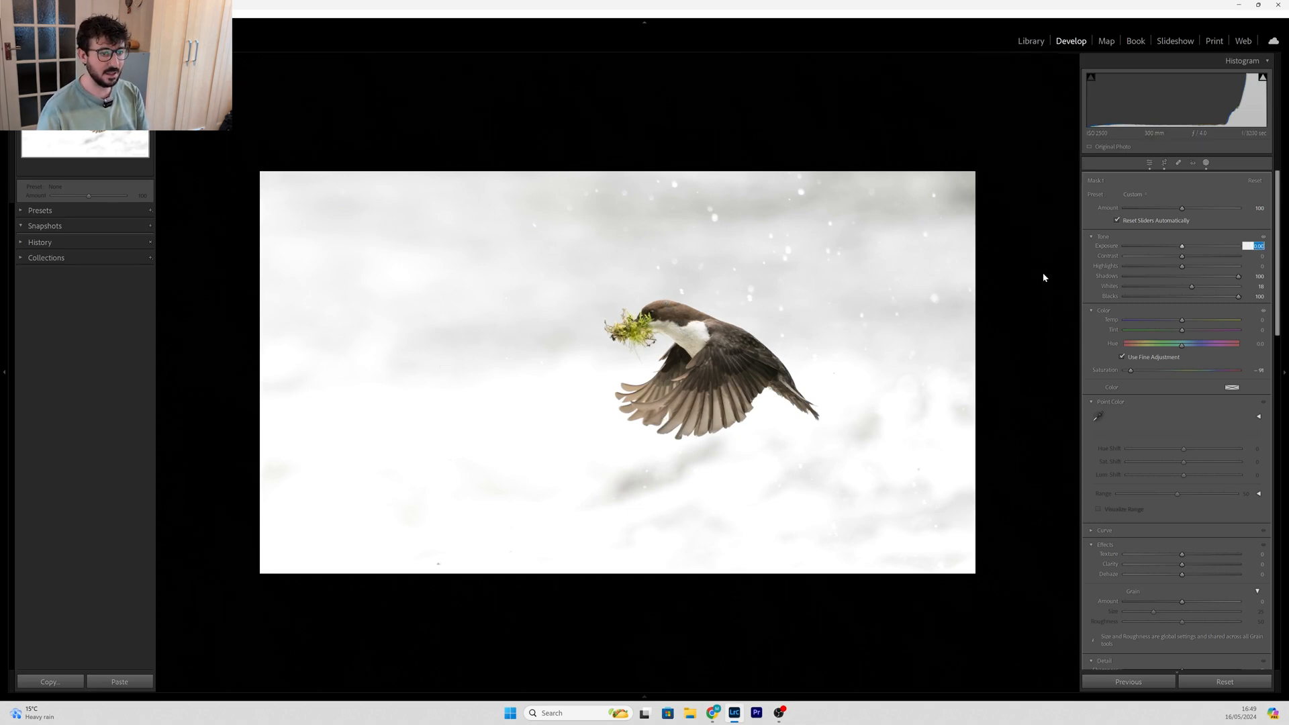
key("Up")
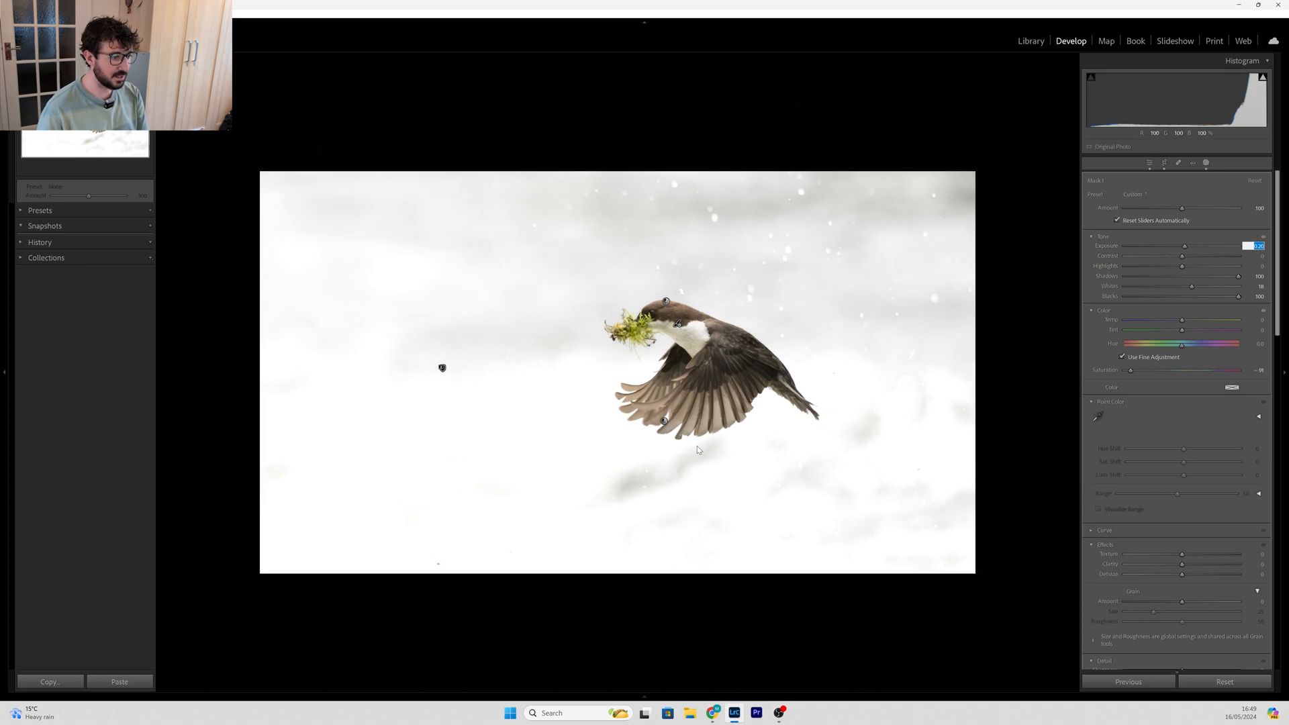
key("Return")
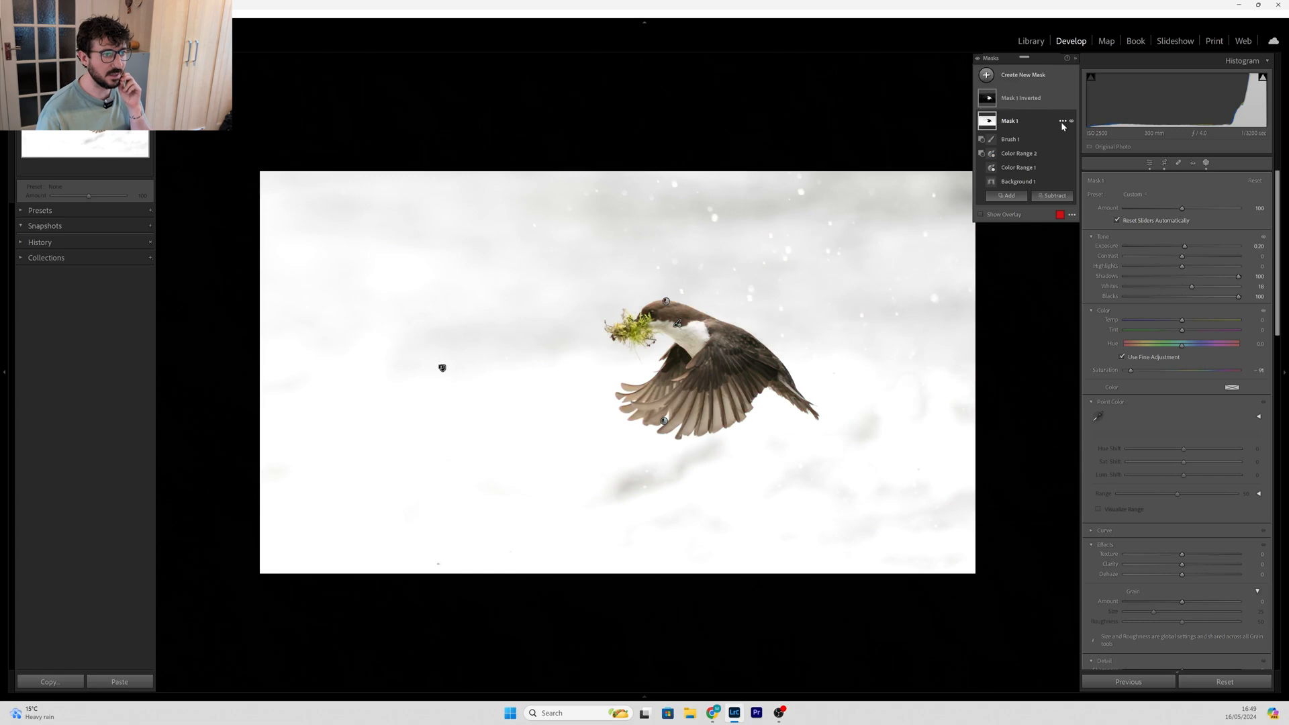
Step: Leave masking and compare the before and after versions of the whole photo
right_click(1061, 124)
left_click(1206, 163)
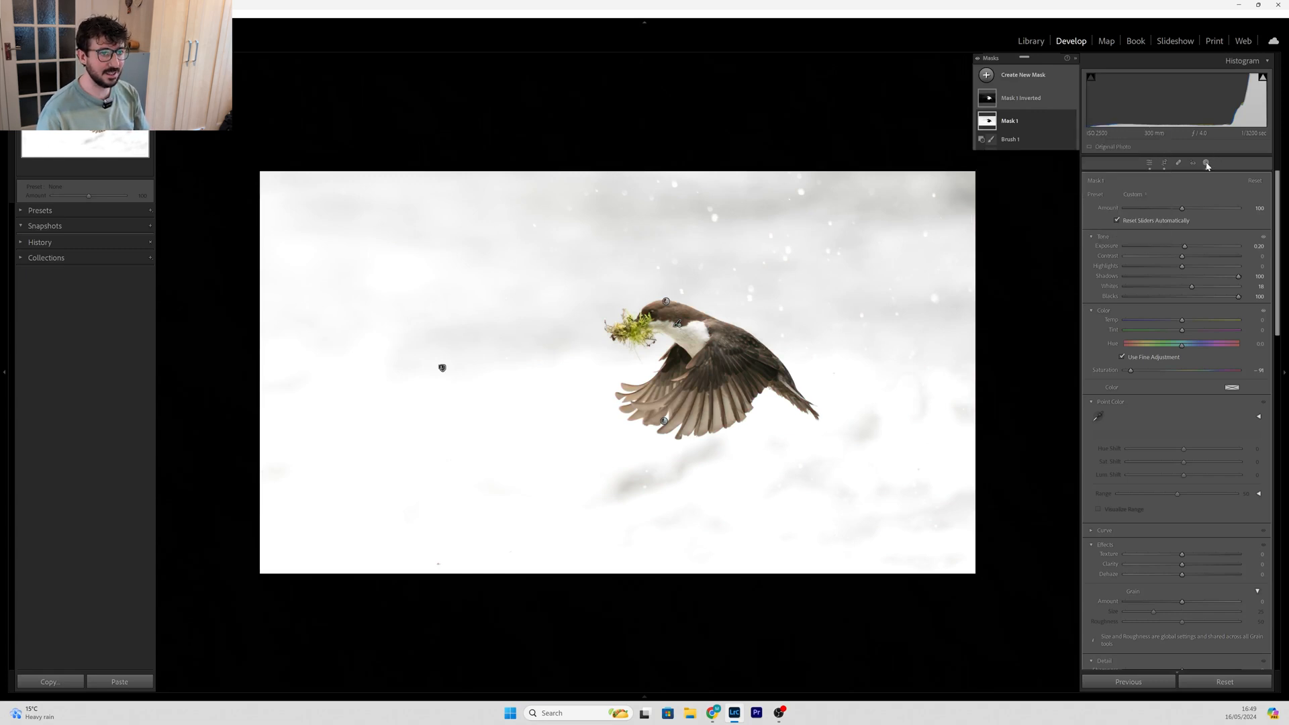
left_click(1206, 162)
key("backslash")
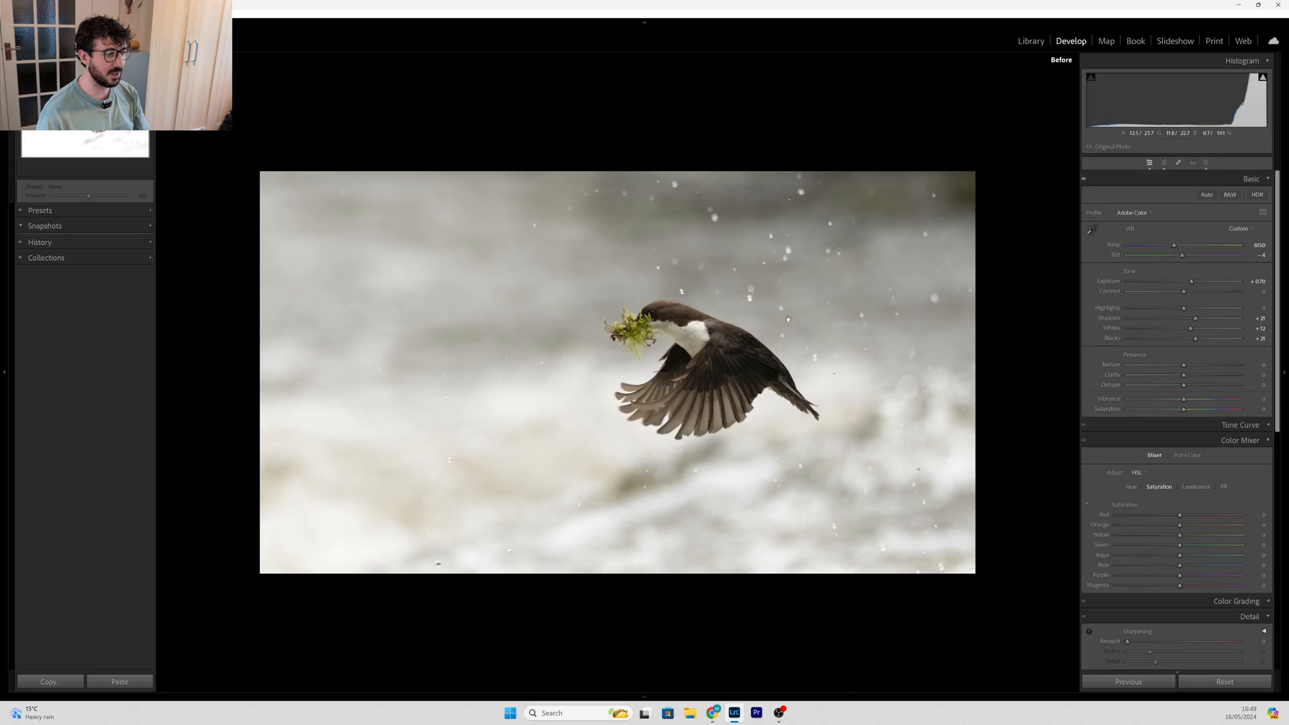
key("backslash")
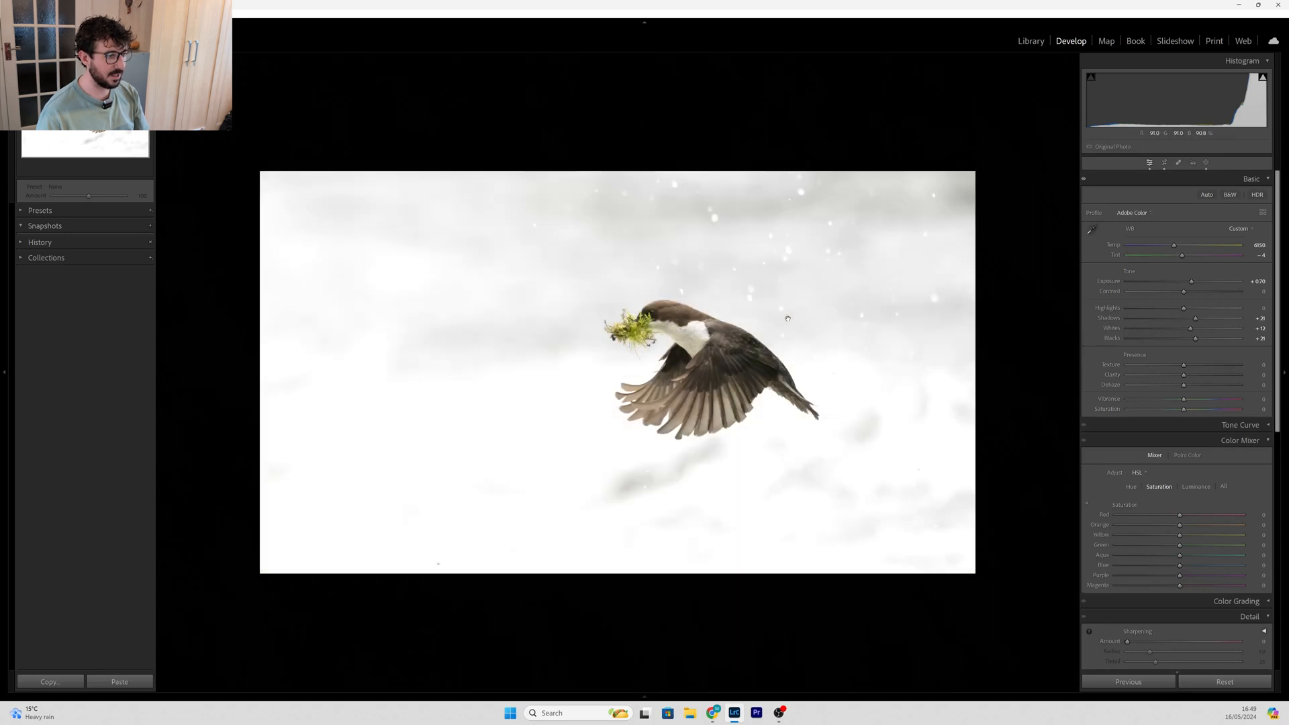
key("backslash")
key("backslash")
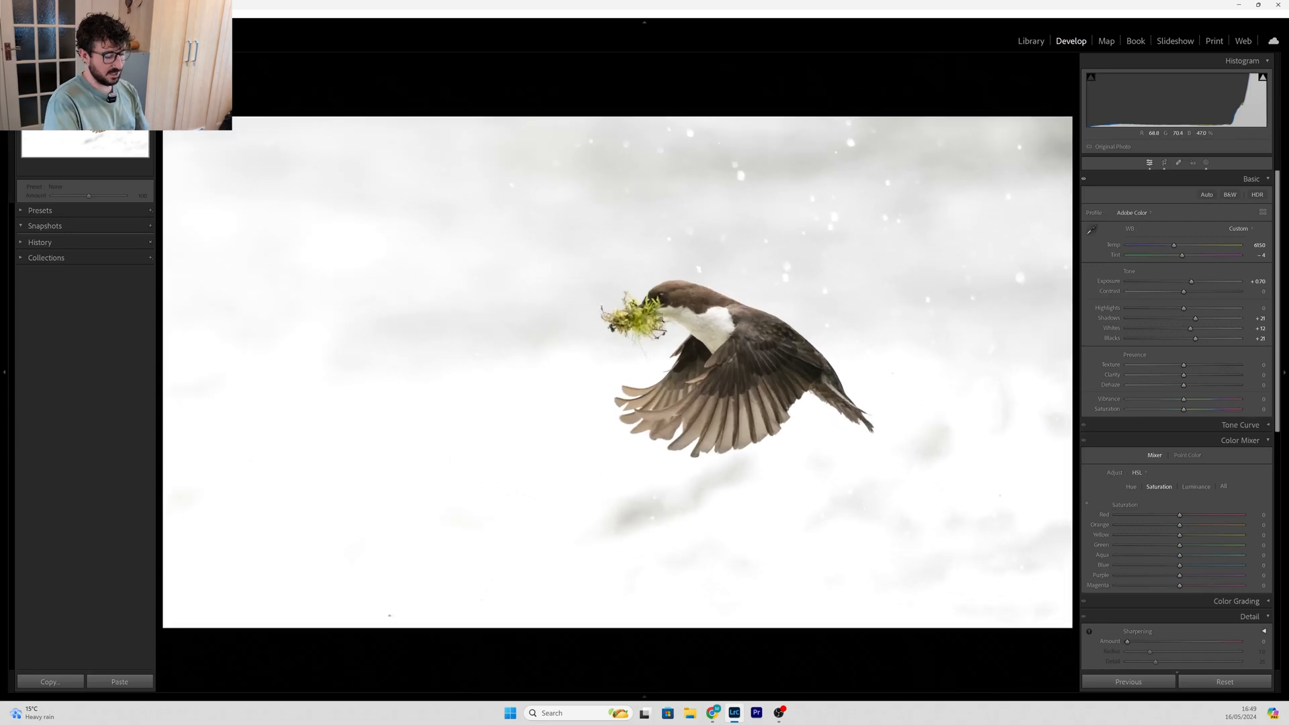
Step: Create a color range mask sampled from the green moss and set its refine amount to about 86
left_click(664, 326)
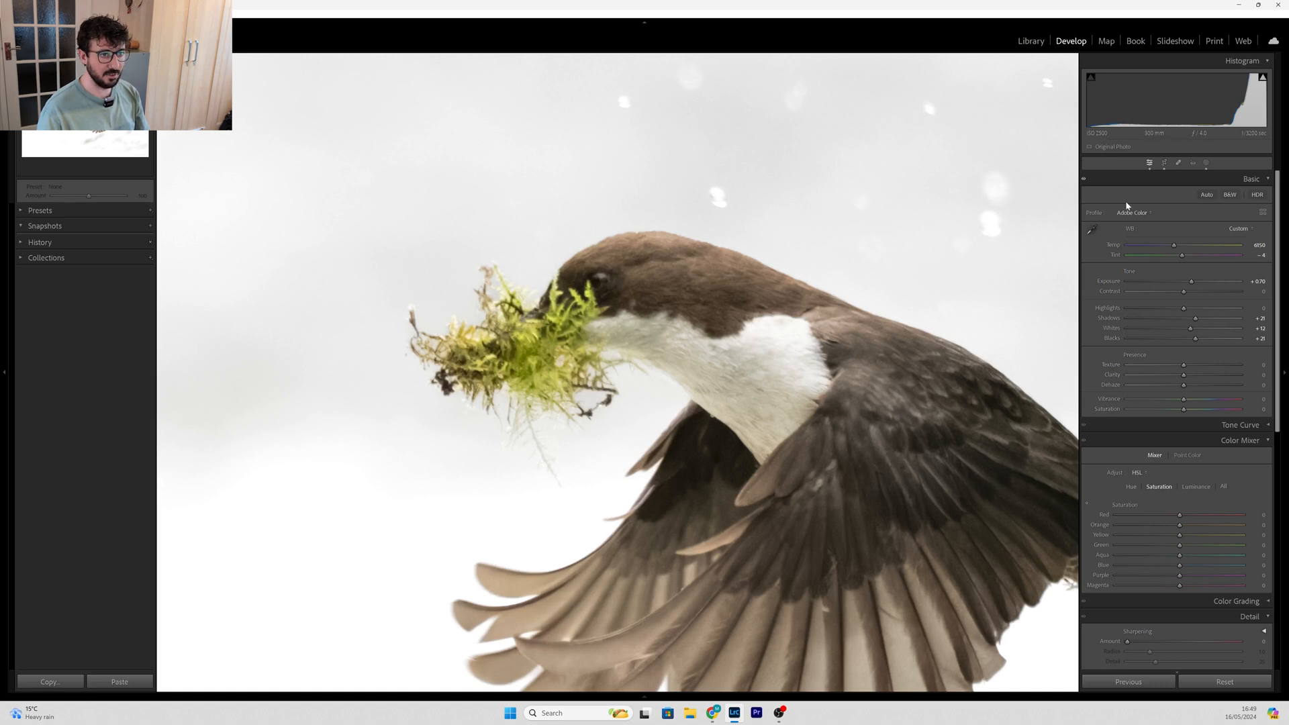
left_click(1206, 162)
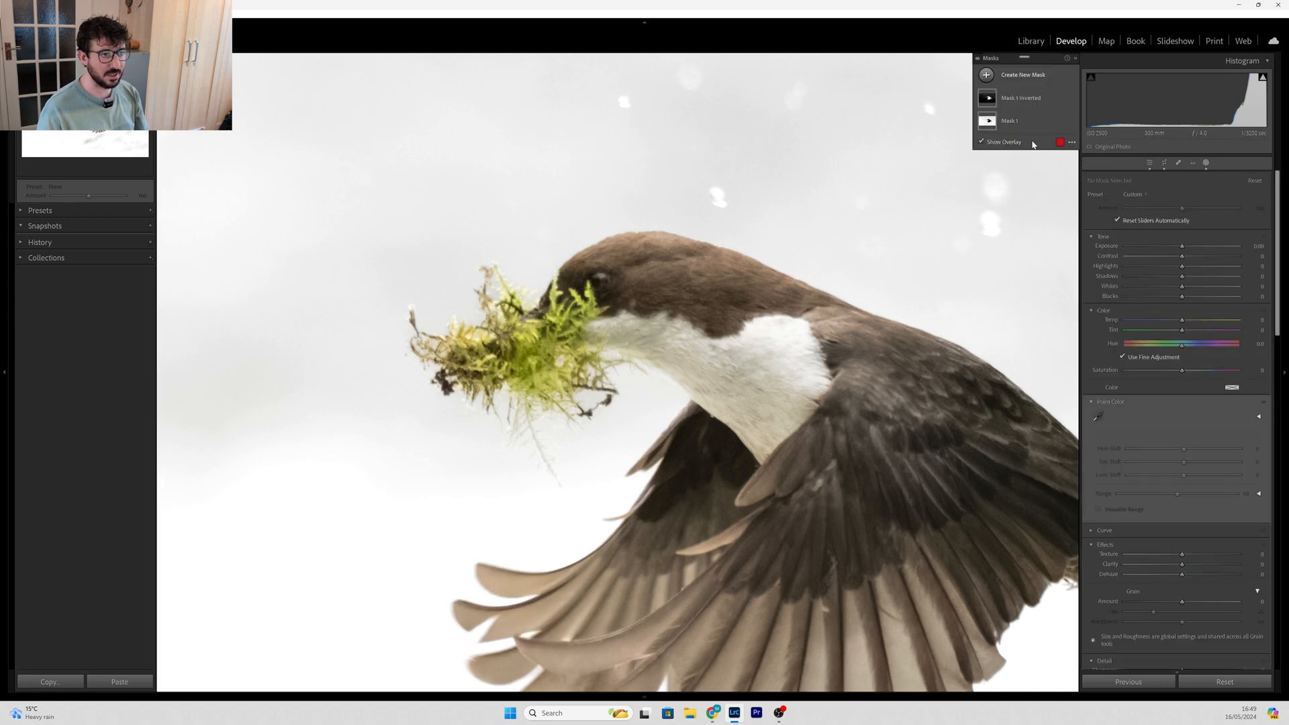
left_click(986, 75)
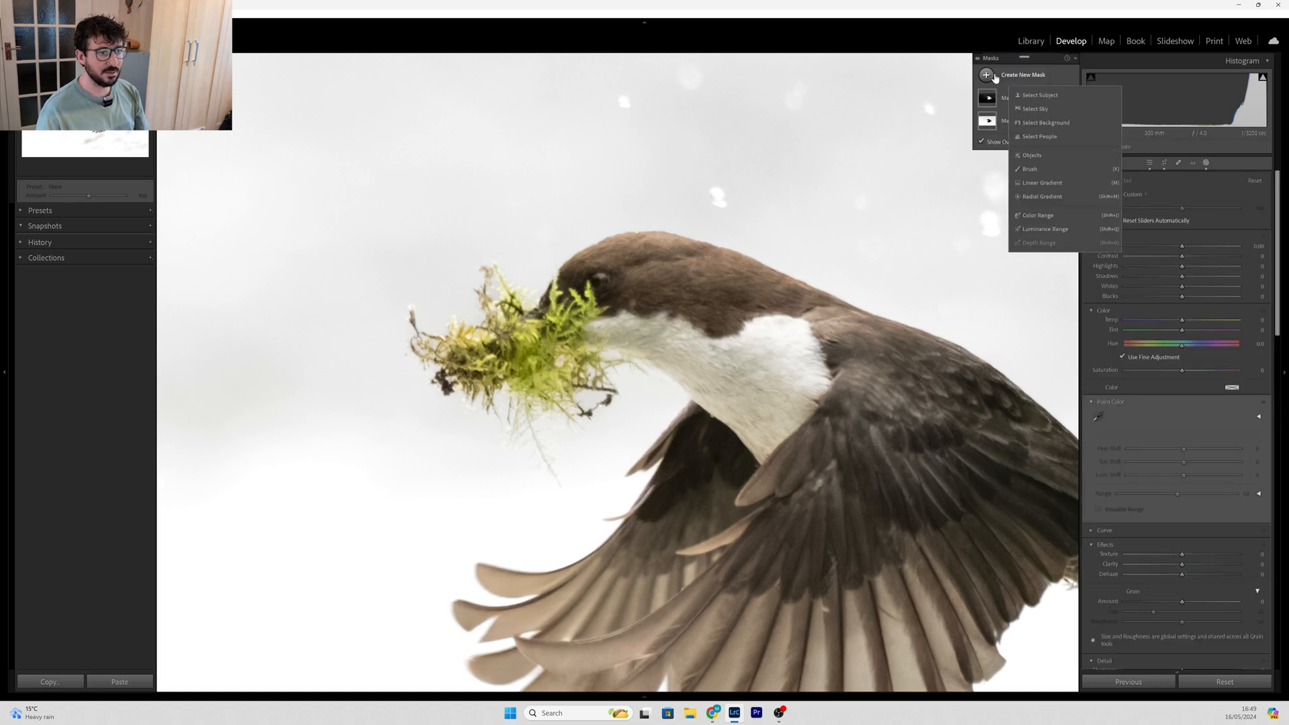
left_click(1040, 216)
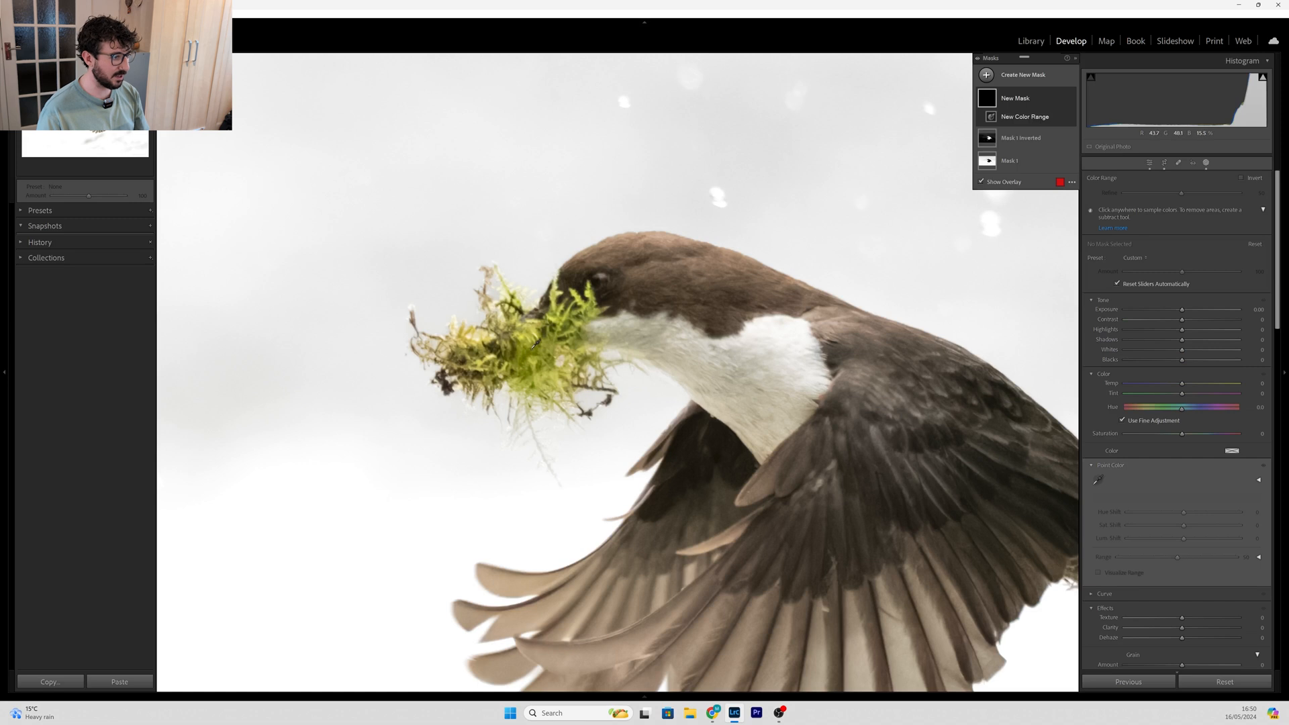
left_click(530, 348)
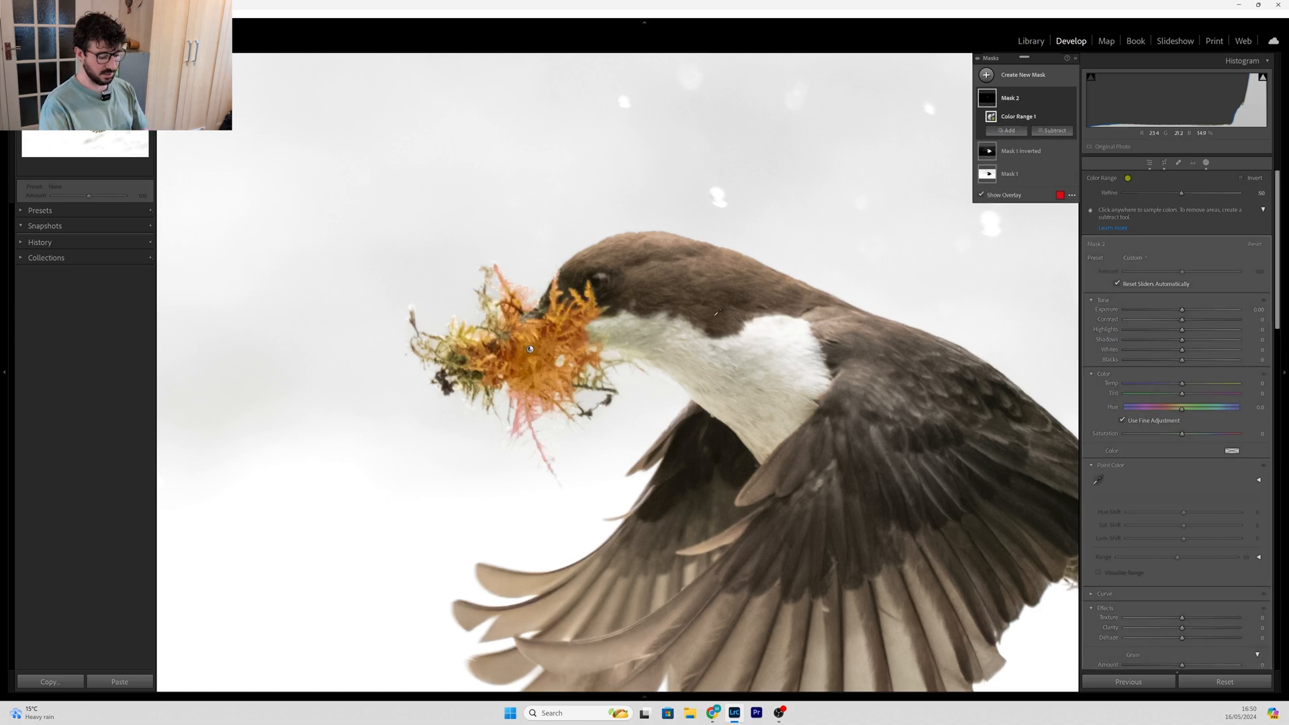
key("z")
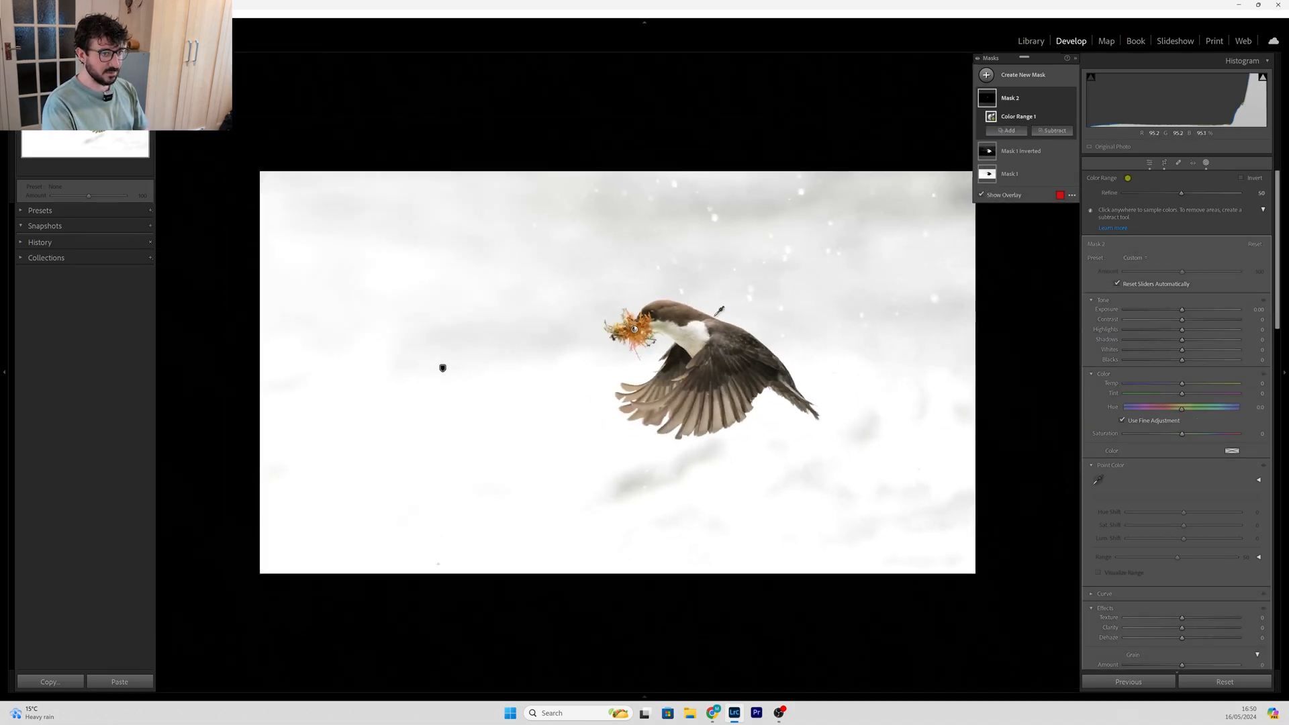
key("z")
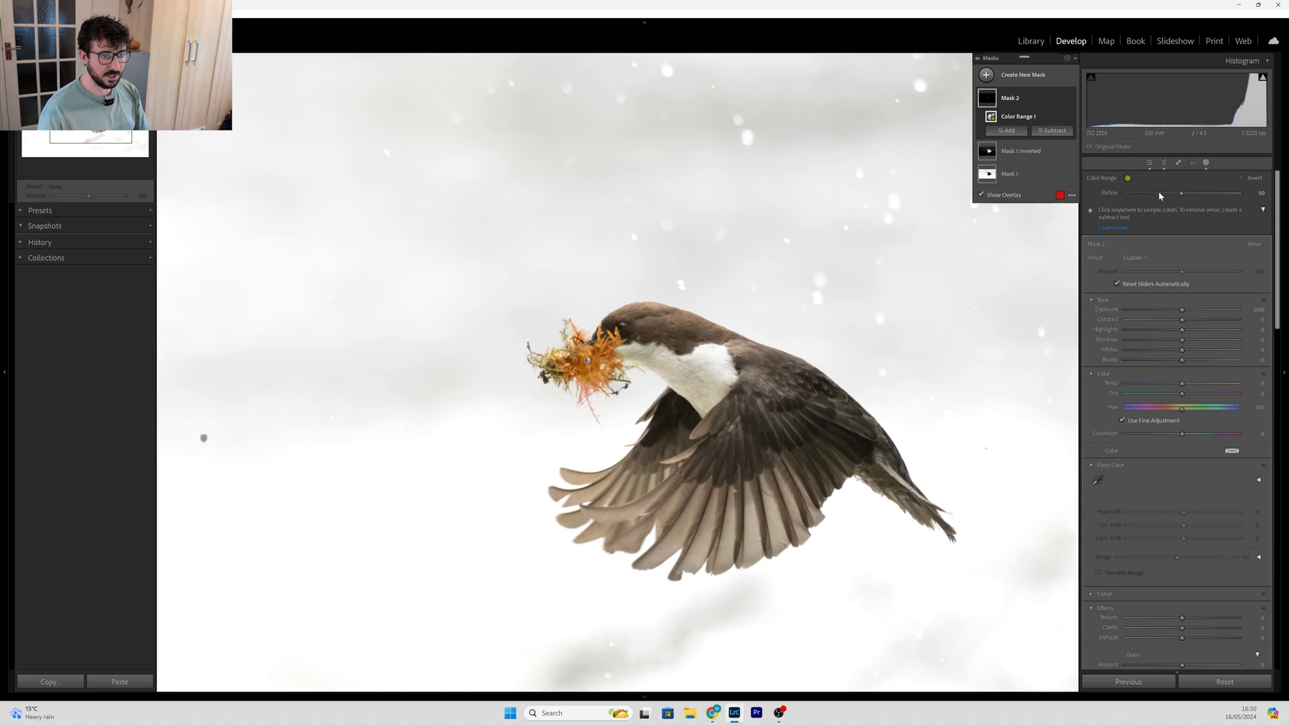
left_click_drag(1182, 193, 1197, 193)
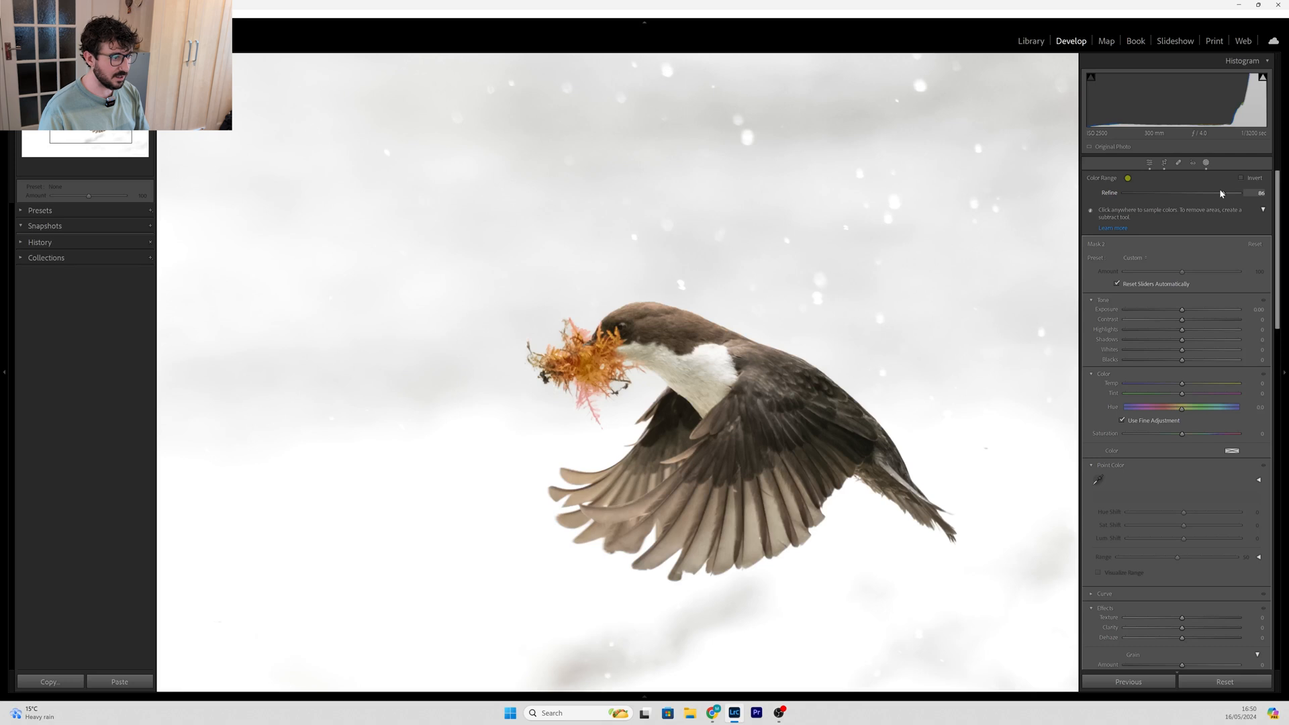
left_click_drag(1219, 188, 1221, 190)
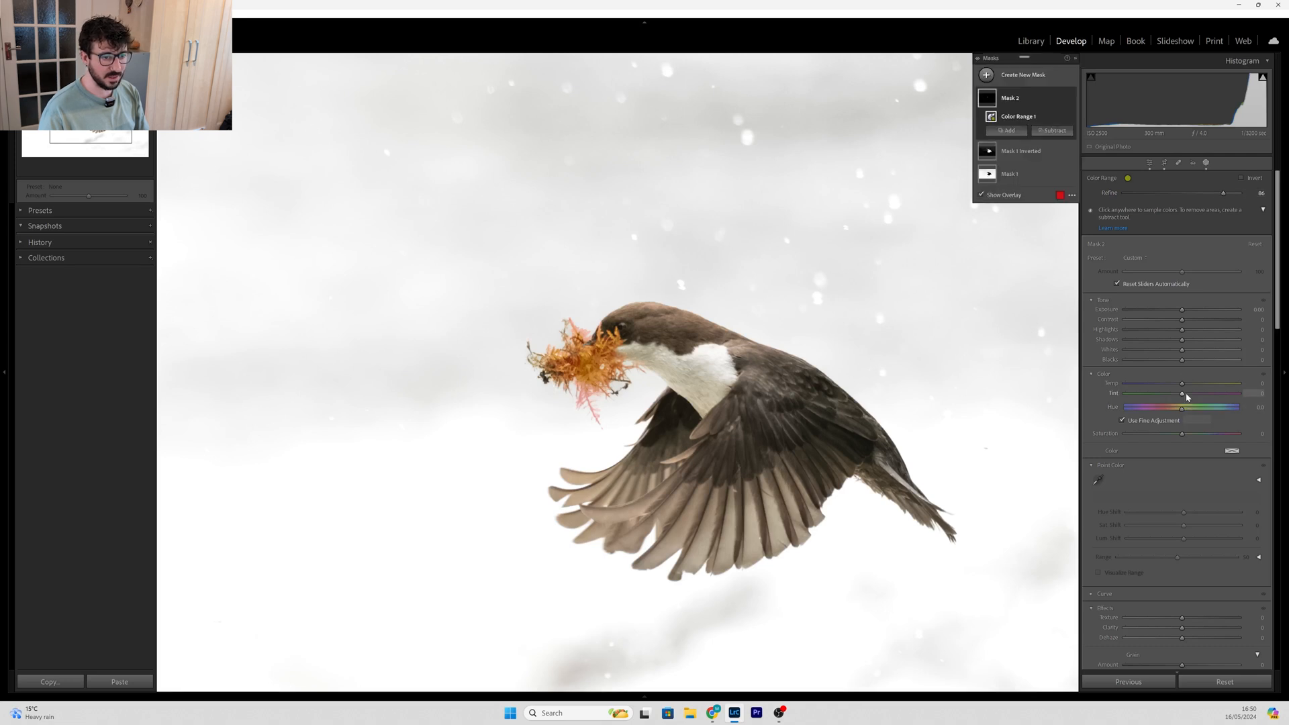
Step: Set the moss mask's tint to about -29 and saturation to about 29, comparing the result with the mask hidden and shown
left_click_drag(1183, 394, 1181, 438)
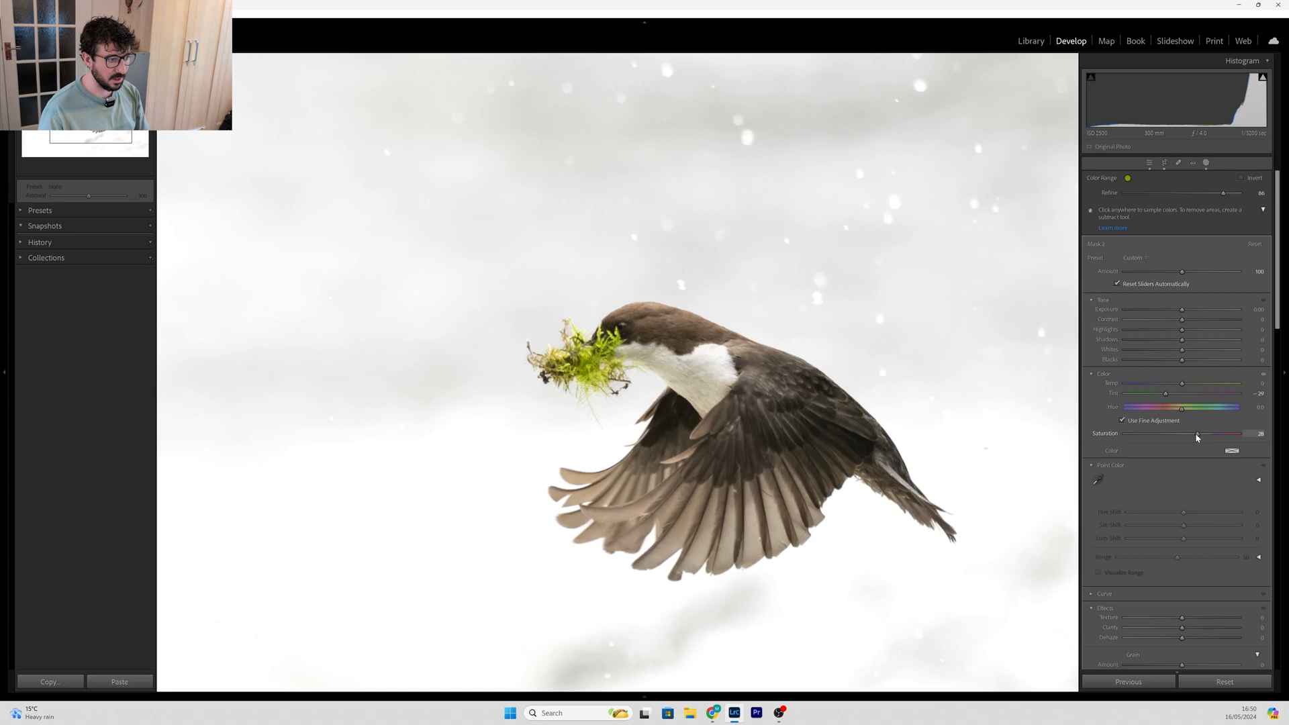
left_click_drag(1197, 434, 1198, 434)
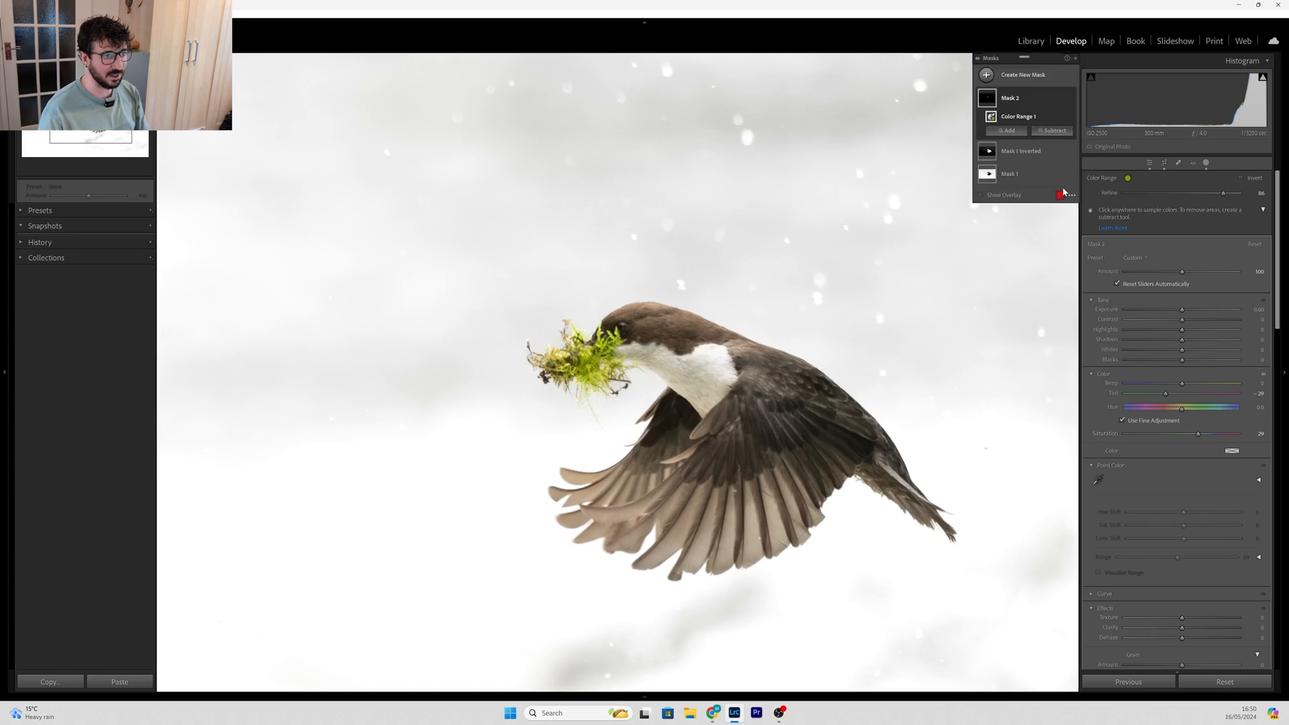
left_click(1072, 98)
left_click(1072, 99)
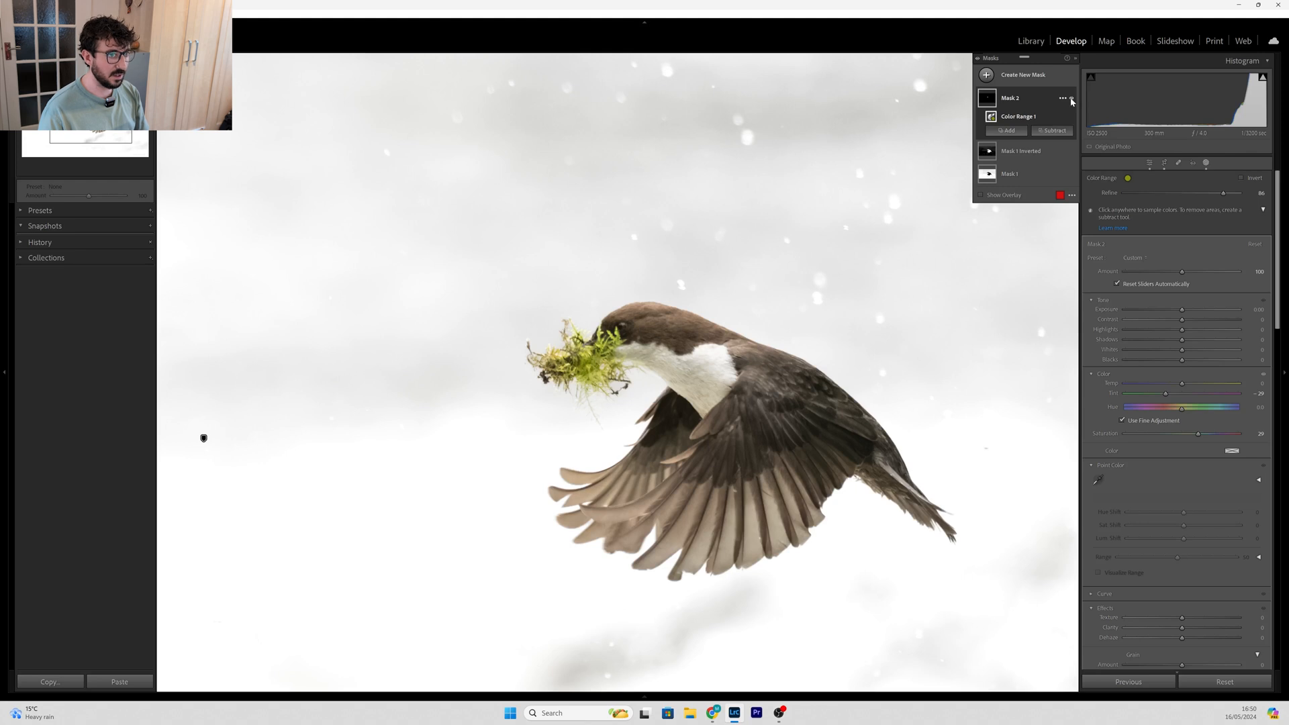
left_click(1072, 99)
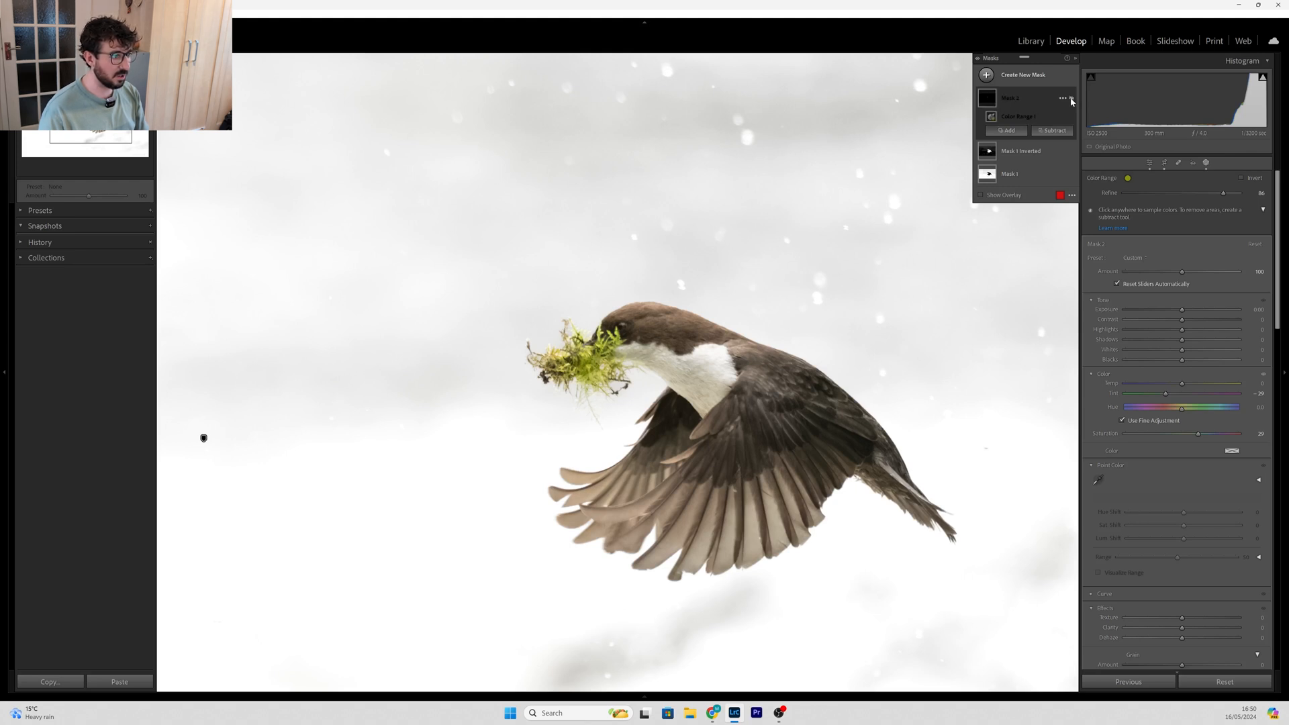
left_click(1071, 98)
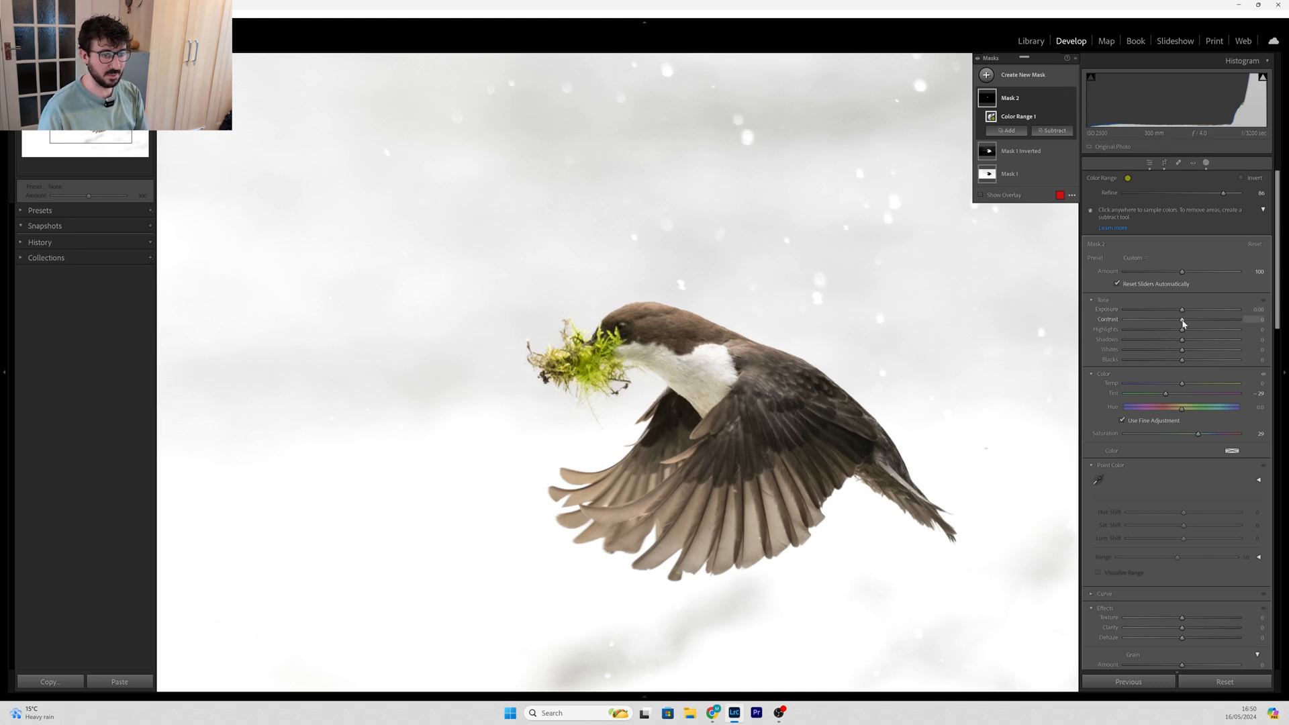
Step: Raise the moss mask's contrast to about 17 and exposure to about 0.15, checking it against the hidden mask
left_click_drag(1182, 321, 1183, 322)
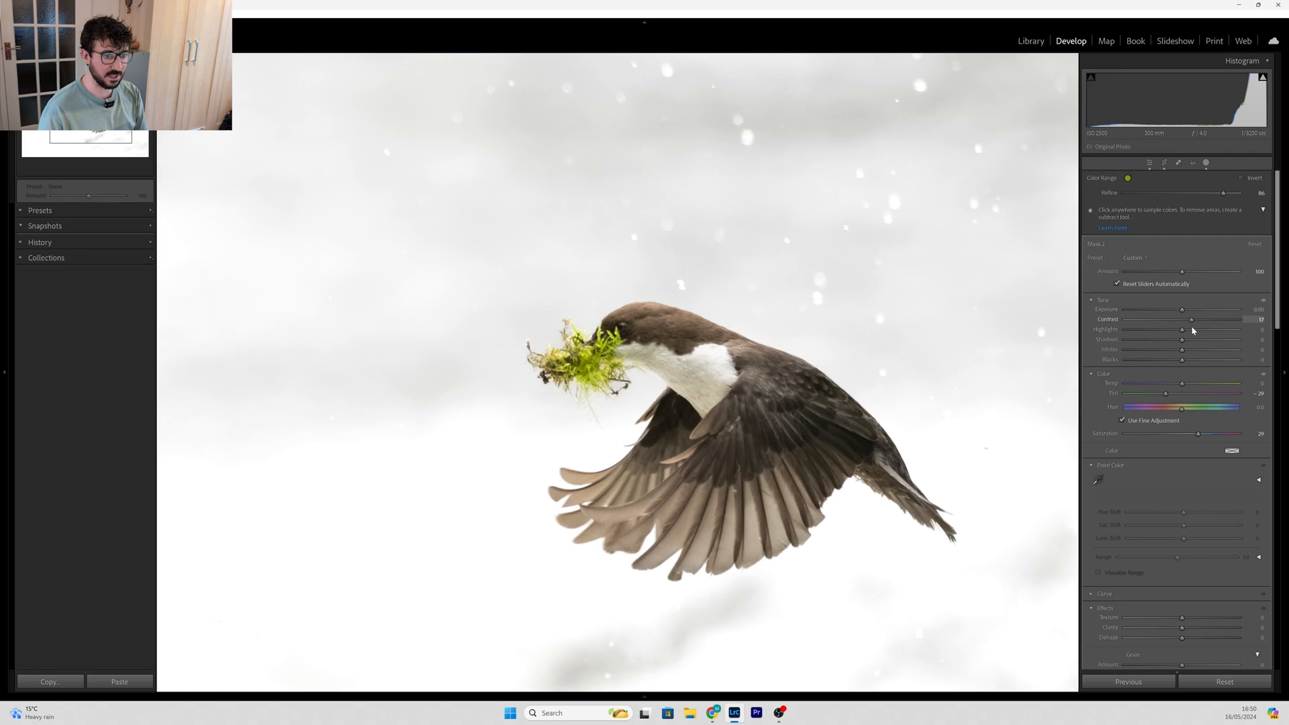
left_click_drag(1182, 310, 1184, 311)
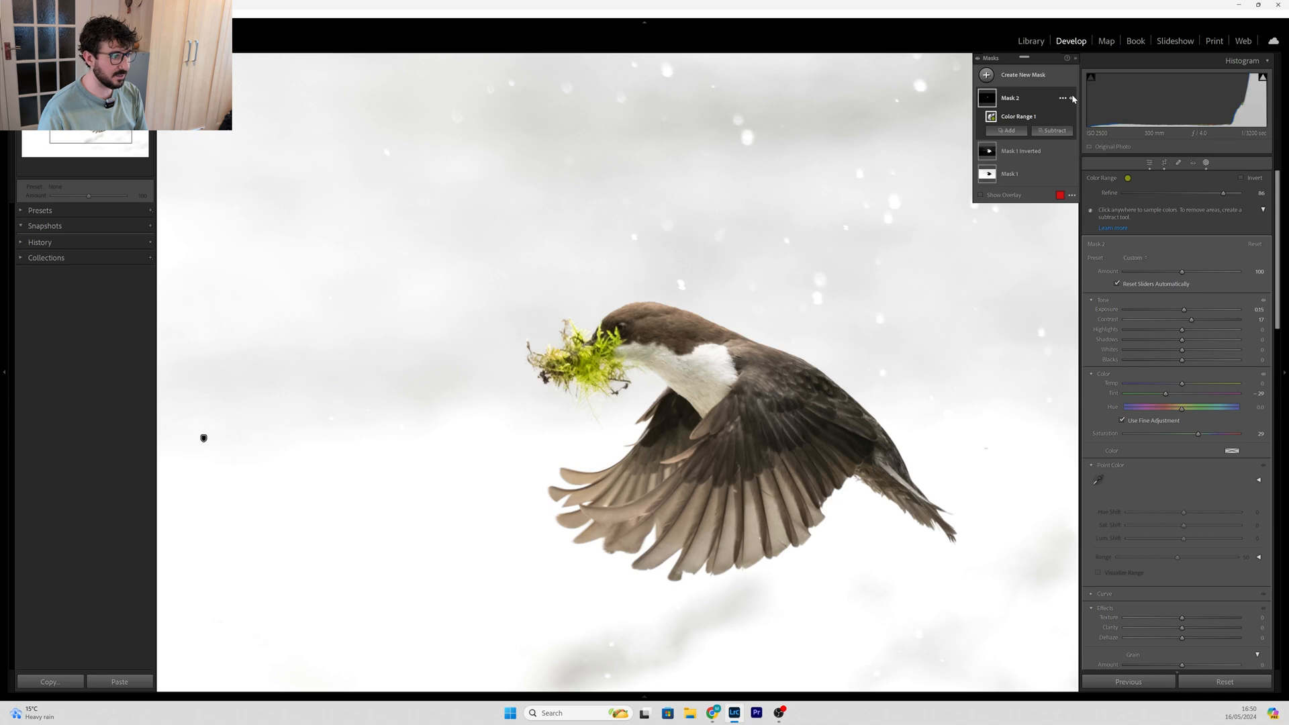
left_click(1072, 98)
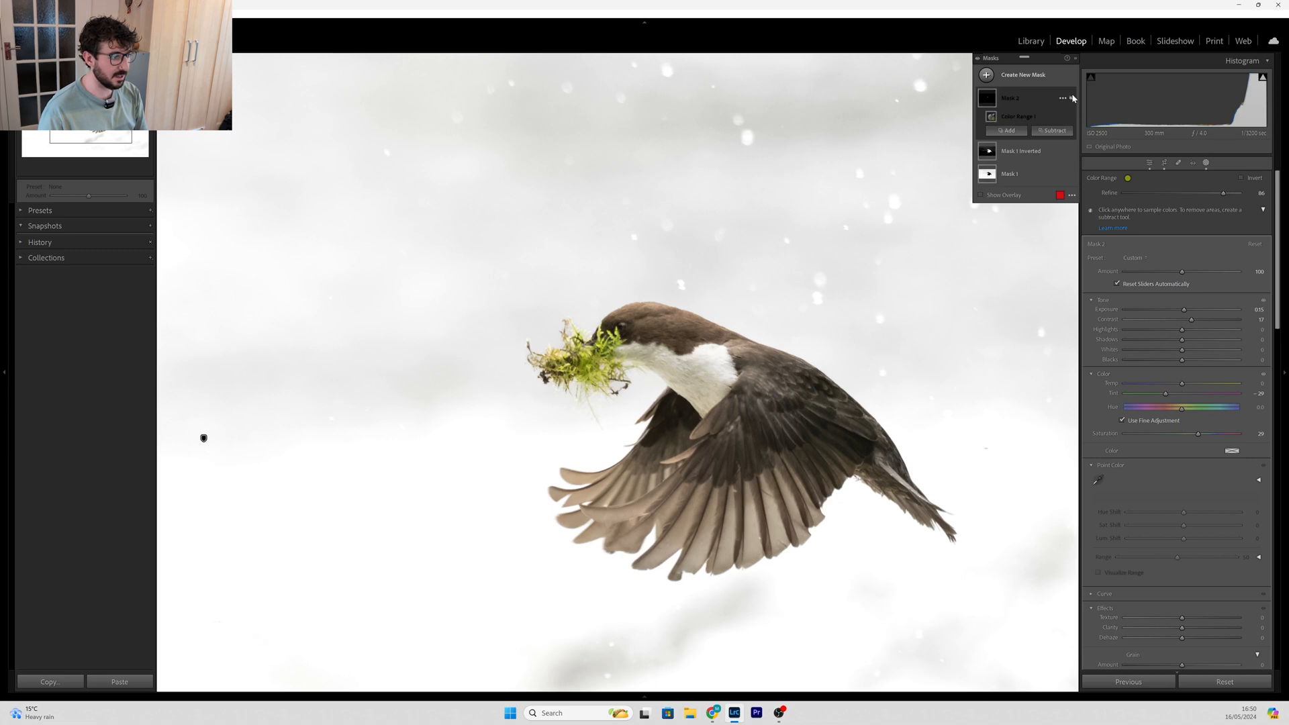
left_click(1072, 98)
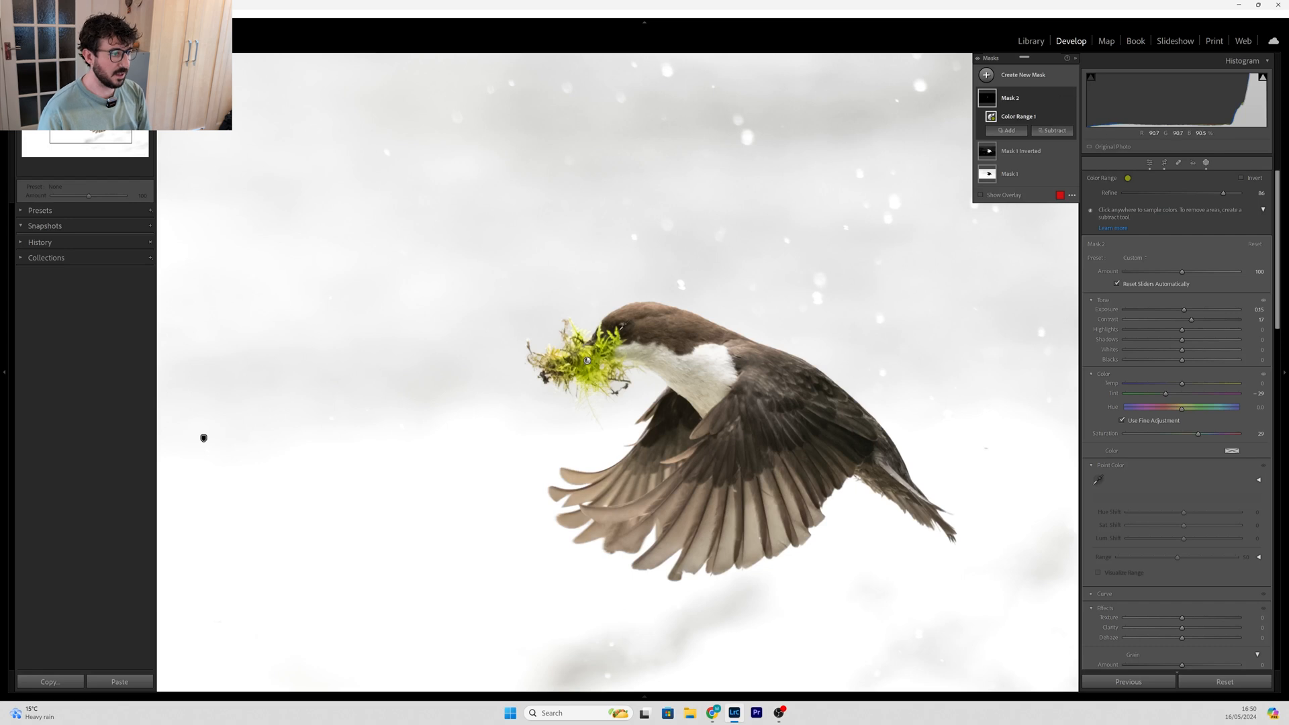
Step: Create a brush mask and paint it over the bird's face around the eye, from the forehead to the throat edge
left_click(992, 74)
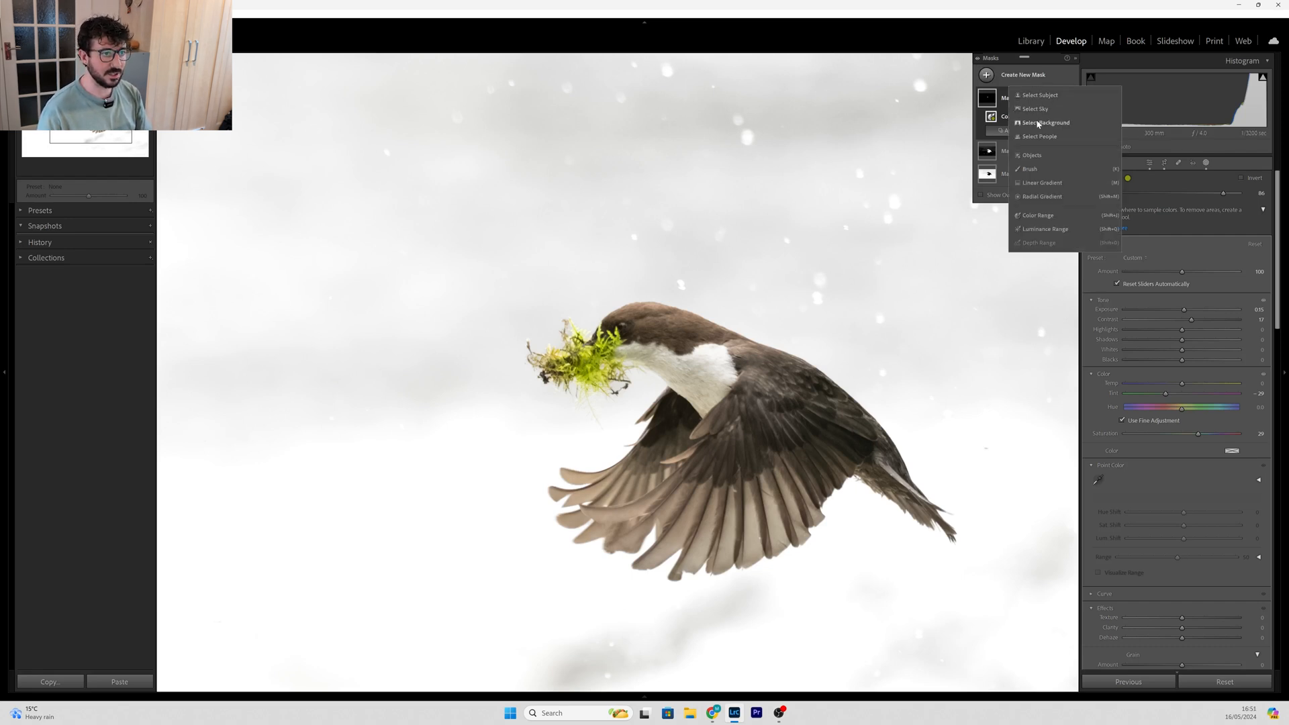
left_click(1030, 169)
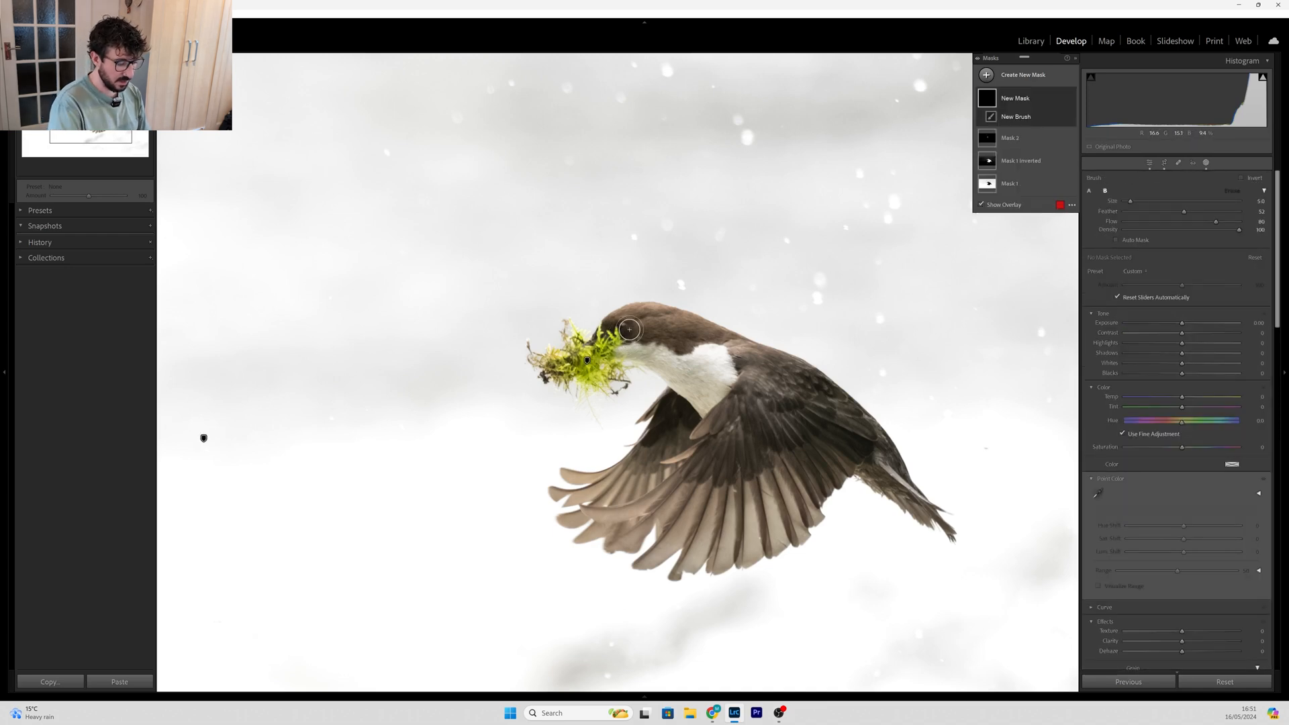
key("ctrl+equal")
key("ctrl+equal")
key("ctrl+equal")
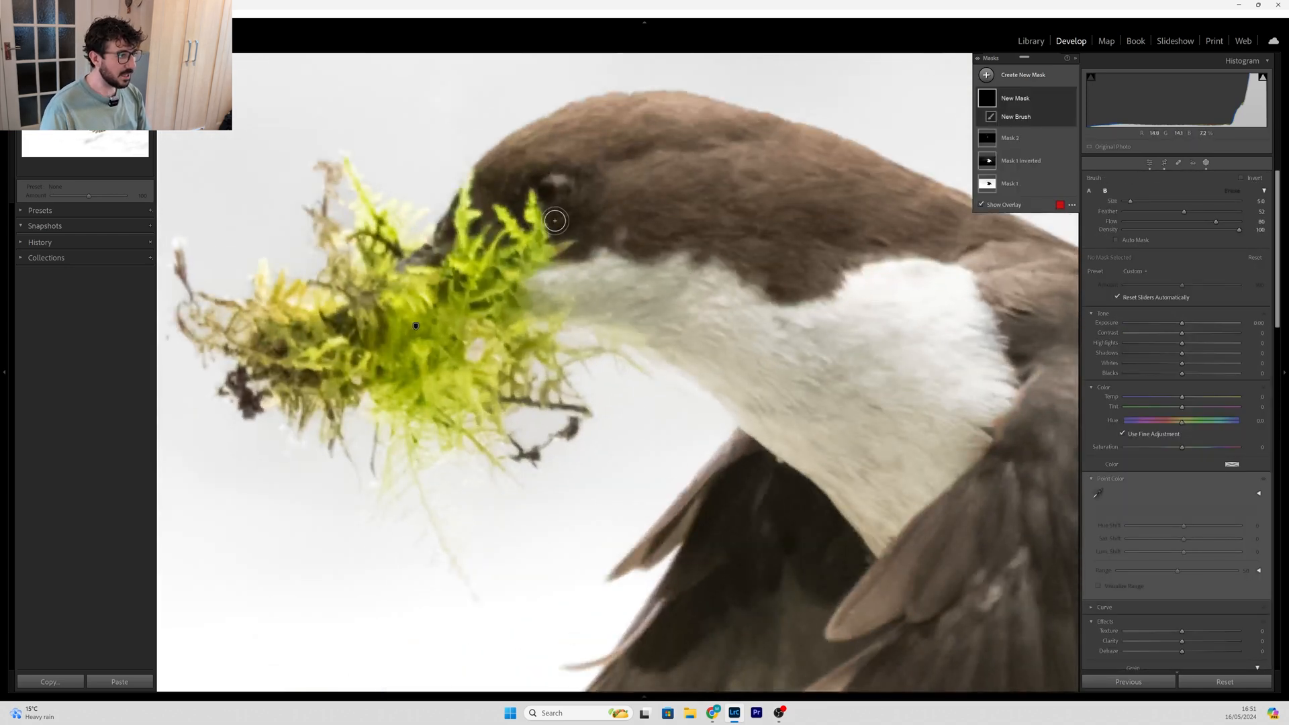
mouse_move(552, 221)
left_mouse_down()
mouse_move(581, 227)
mouse_move(585, 255)
mouse_move(588, 192)
mouse_move(558, 199)
mouse_move(535, 164)
mouse_move(513, 182)
mouse_move(518, 195)
mouse_move(508, 174)
mouse_move(477, 204)
mouse_move(496, 161)
mouse_move(579, 213)
mouse_move(595, 197)
mouse_move(574, 158)
mouse_move(535, 143)
mouse_move(490, 193)
mouse_move(499, 181)
mouse_move(548, 187)
mouse_move(587, 229)
mouse_move(589, 259)
mouse_move(557, 276)
left_mouse_up()
mouse_move(591, 240)
left_mouse_down()
mouse_move(597, 191)
mouse_move(567, 123)
mouse_move(518, 149)
left_mouse_up()
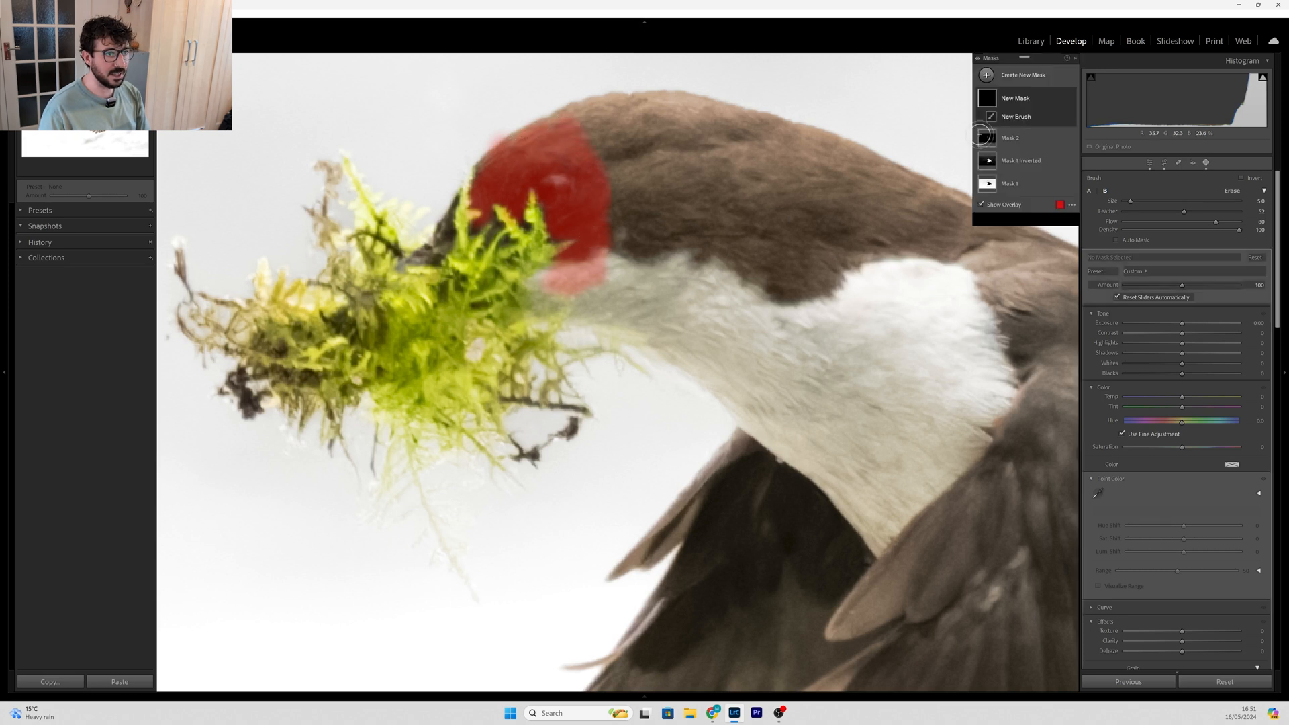
Step: Set the face mask's shadows to about 31, contrast to about 9 and exposure to 0.30
mouse_move(1183, 354)
left_mouse_down()
mouse_move(1198, 362)
mouse_move(1187, 334)
left_mouse_up()
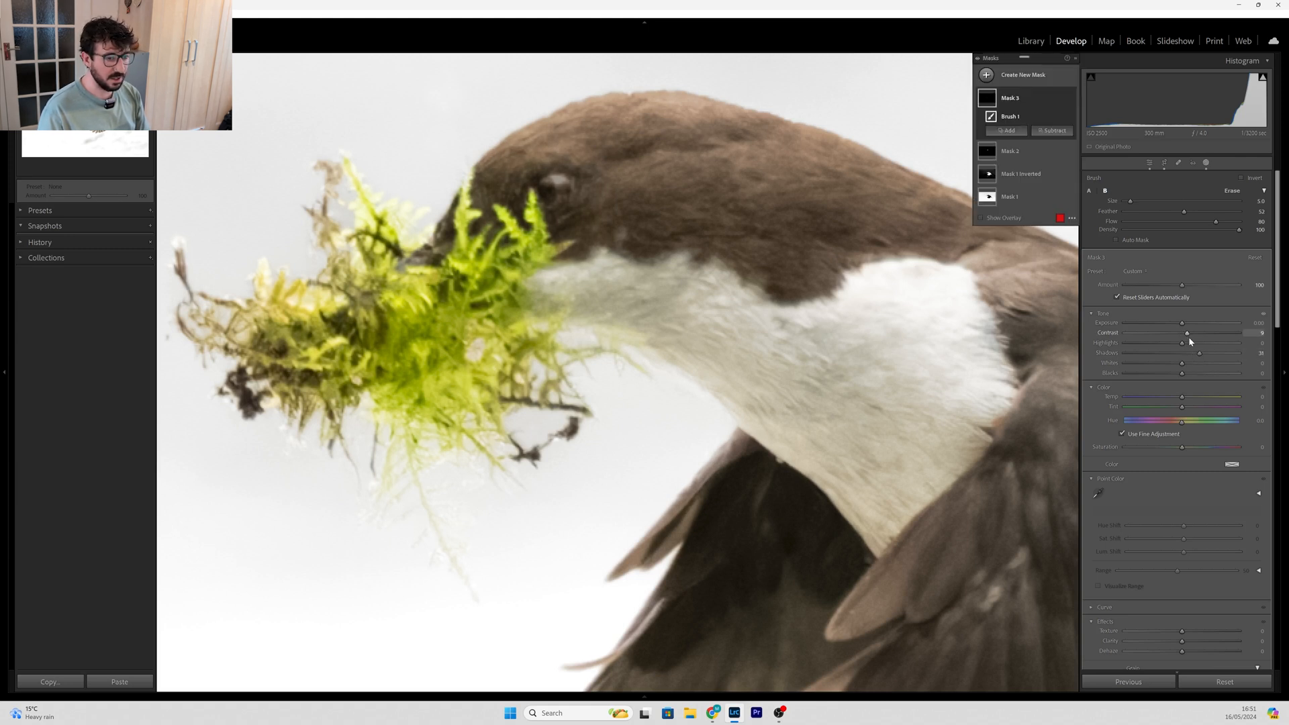
left_click(1258, 325)
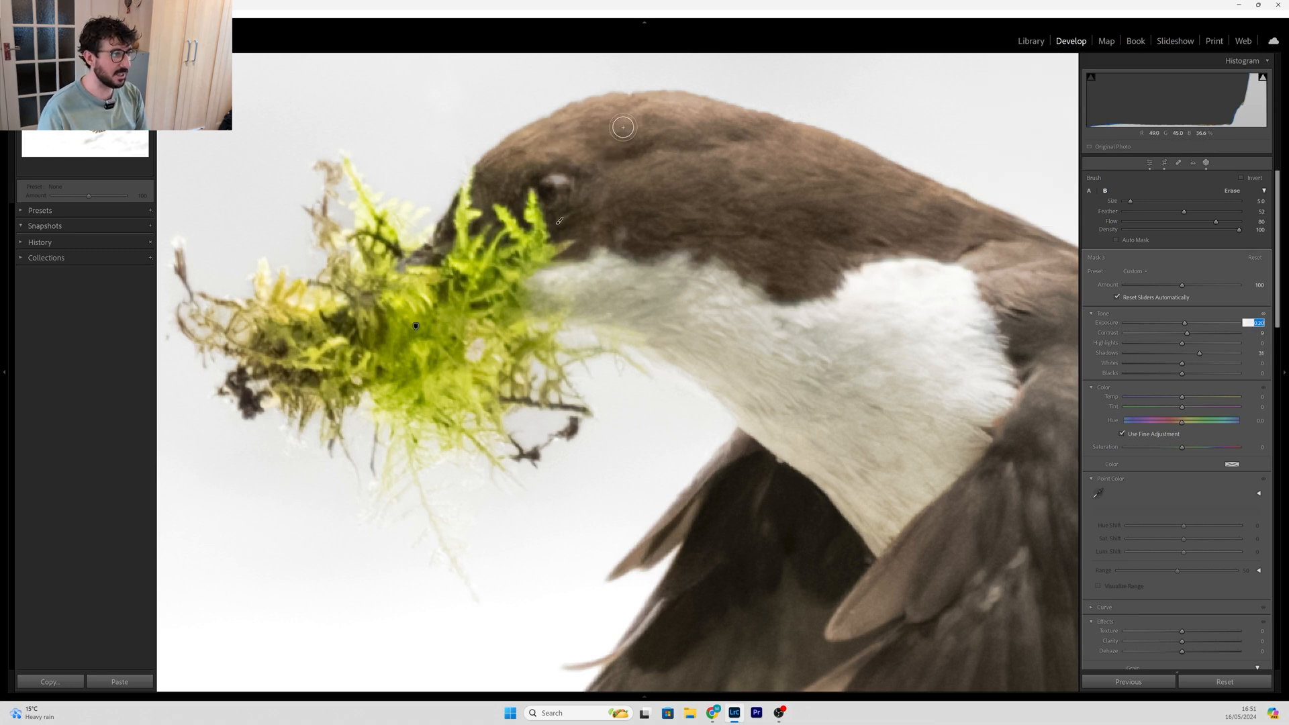
type("0.7")
key("Return")
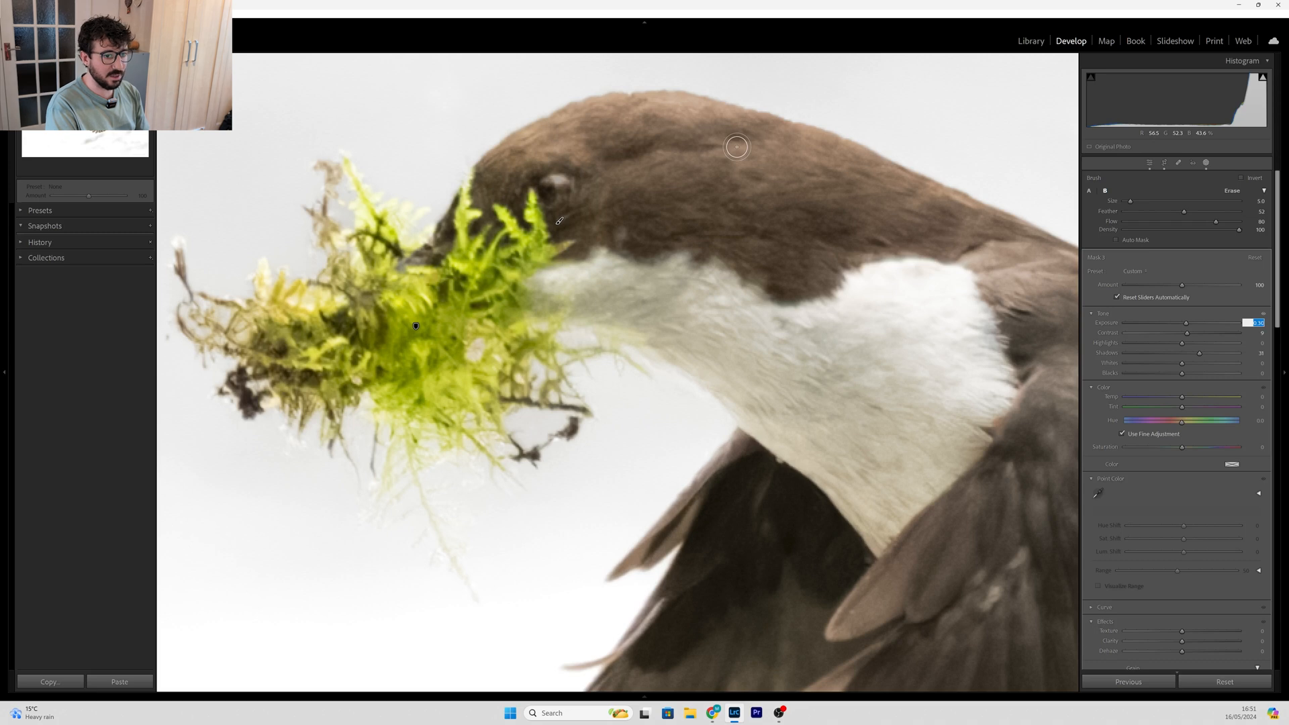
key("Return")
Step: Compare the whole photo with the face mask's adjustments hidden and shown, leaving them on
key("z")
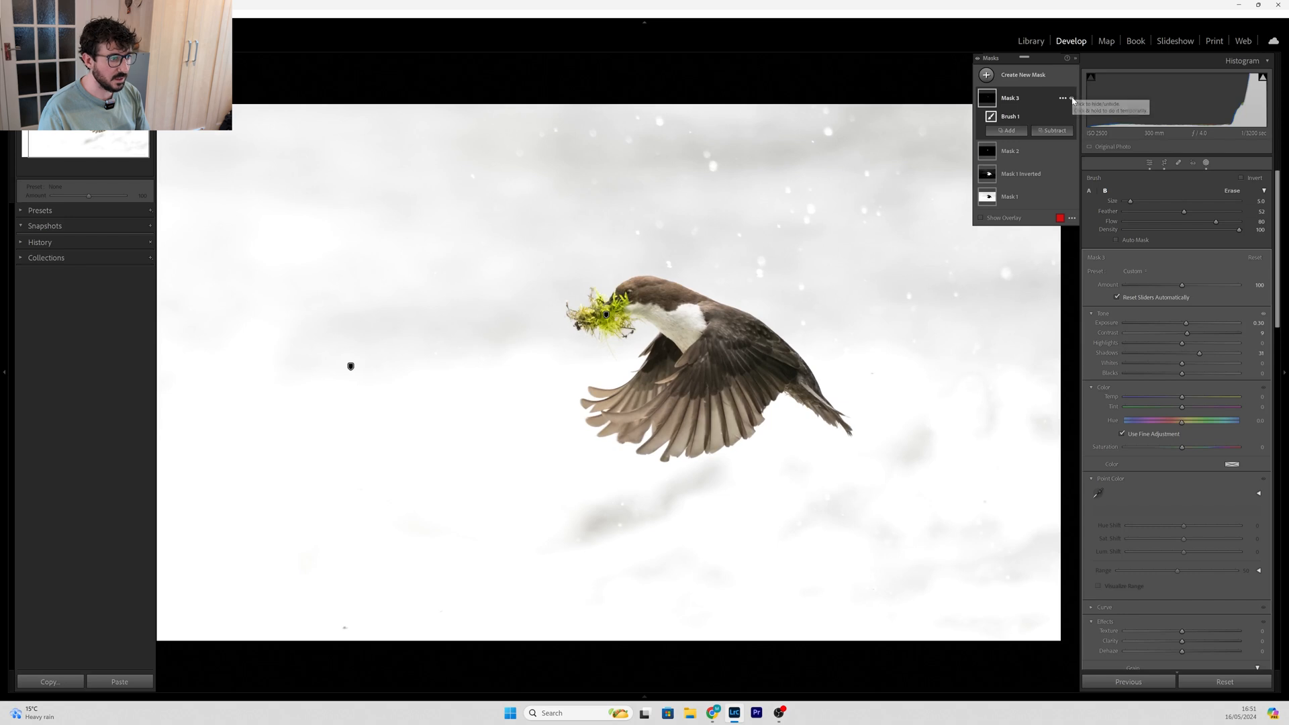
left_click(1071, 99)
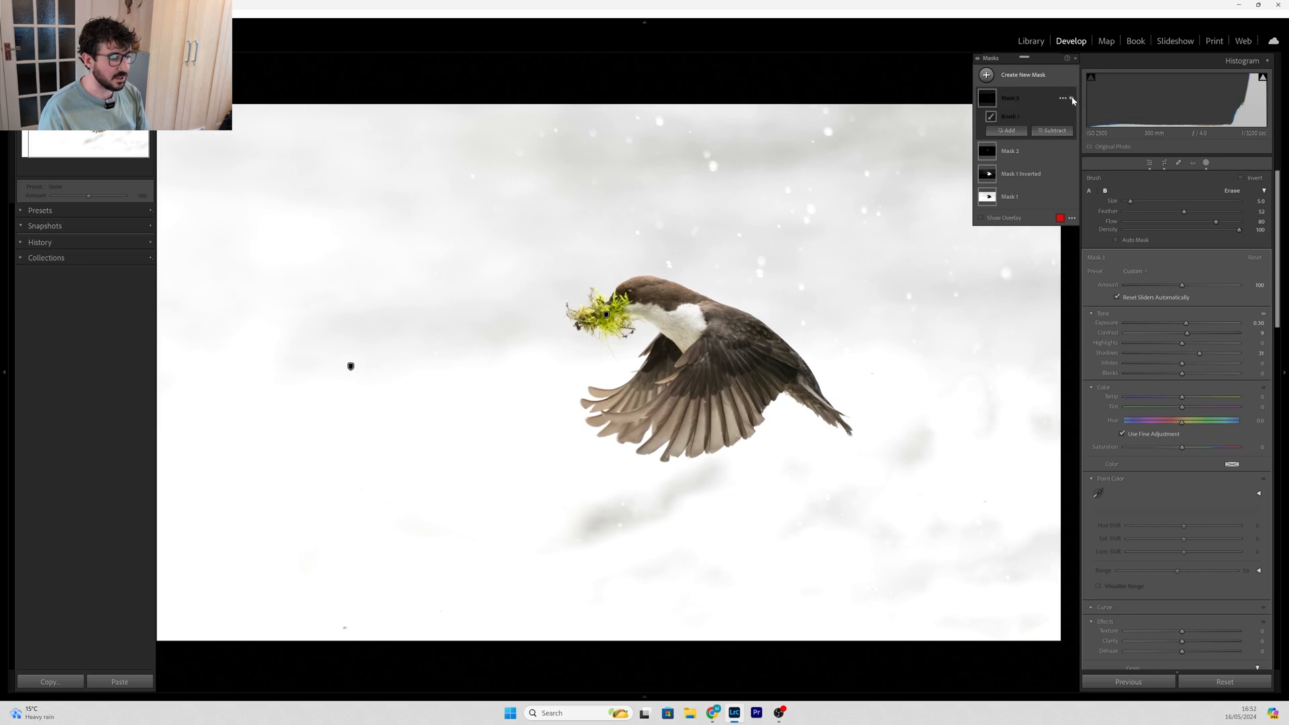
left_click(1072, 99)
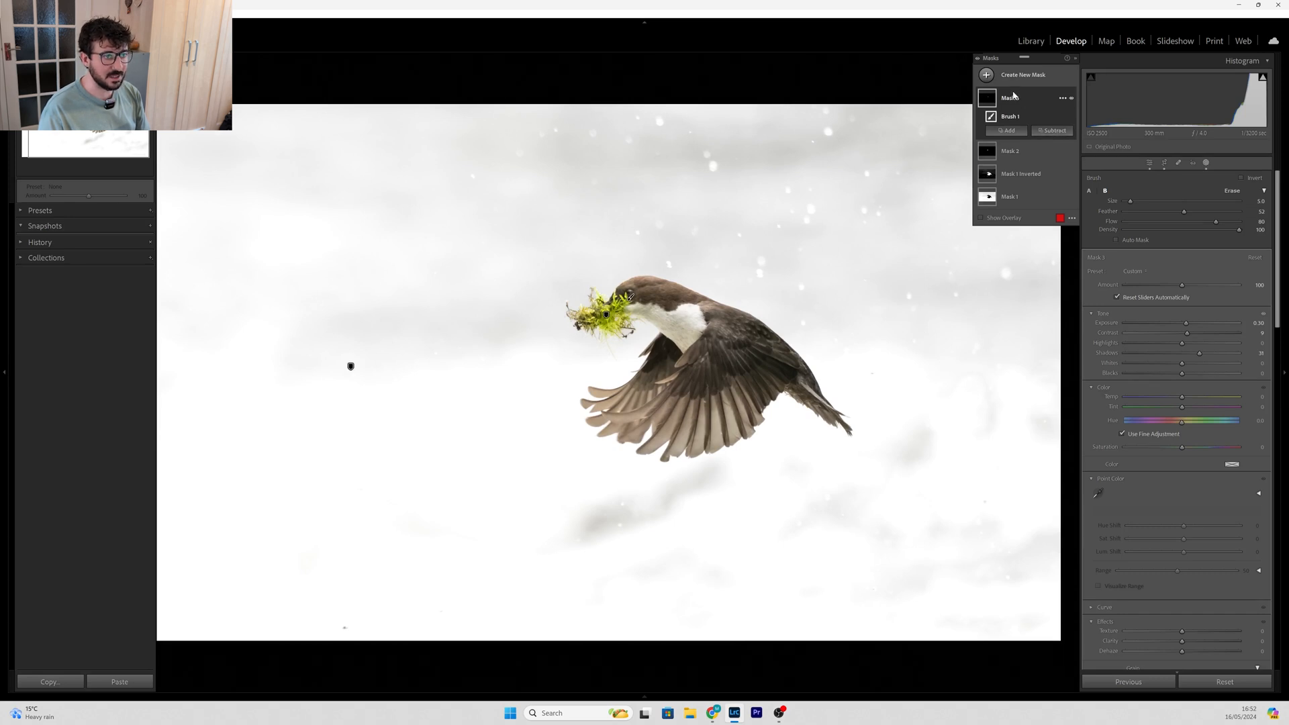
Step: Reduce the overall amount of the face mask's adjustments to 75
left_click(992, 101)
left_click(991, 100)
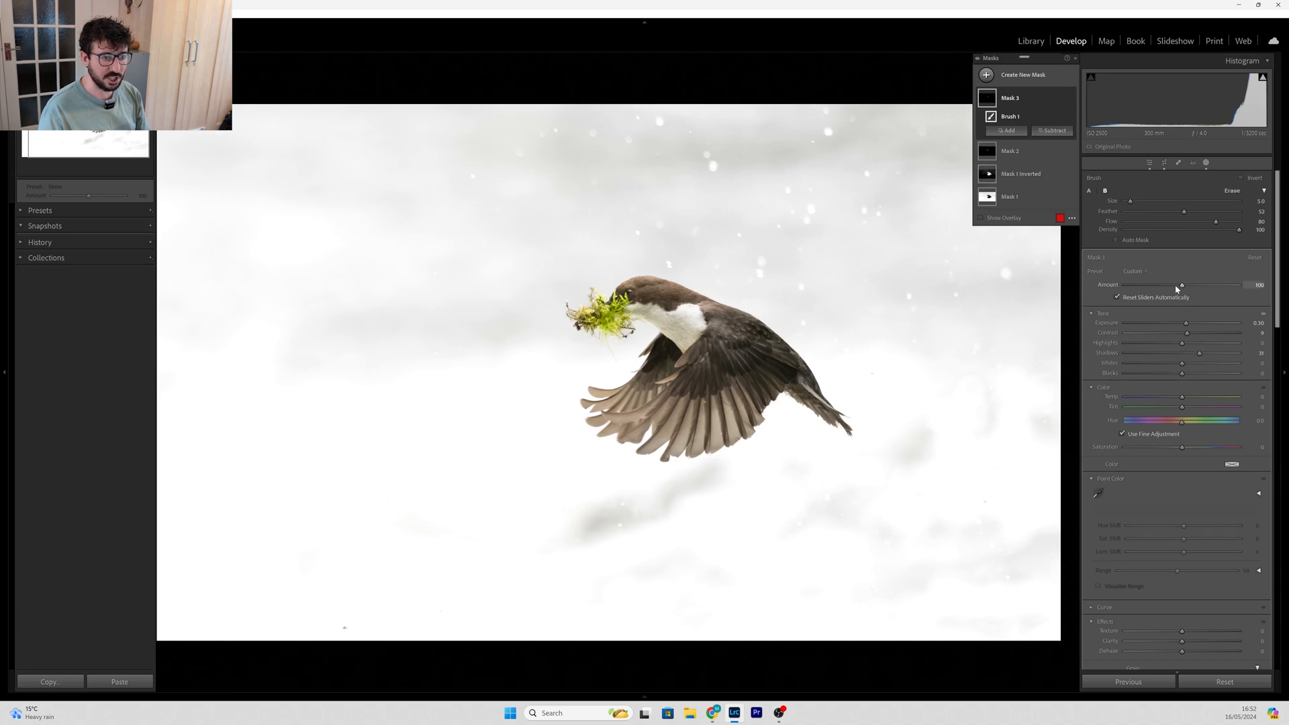
mouse_move(1182, 286)
left_mouse_down()
mouse_move(1111, 280)
mouse_move(1169, 284)
left_mouse_up()
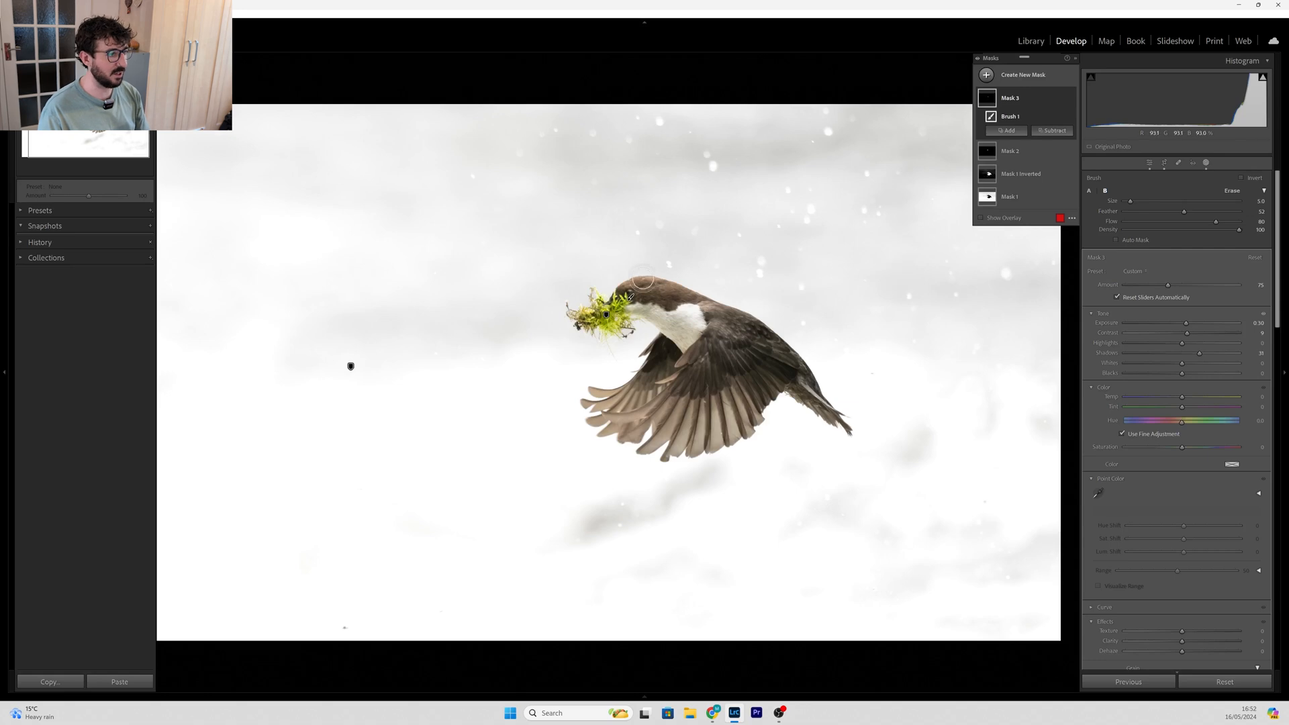
Step: Paint a new mask over the bird's eye with a brush of about size 1.9 and raise its whites to about 94
scroll(628, 255, "up", 5)
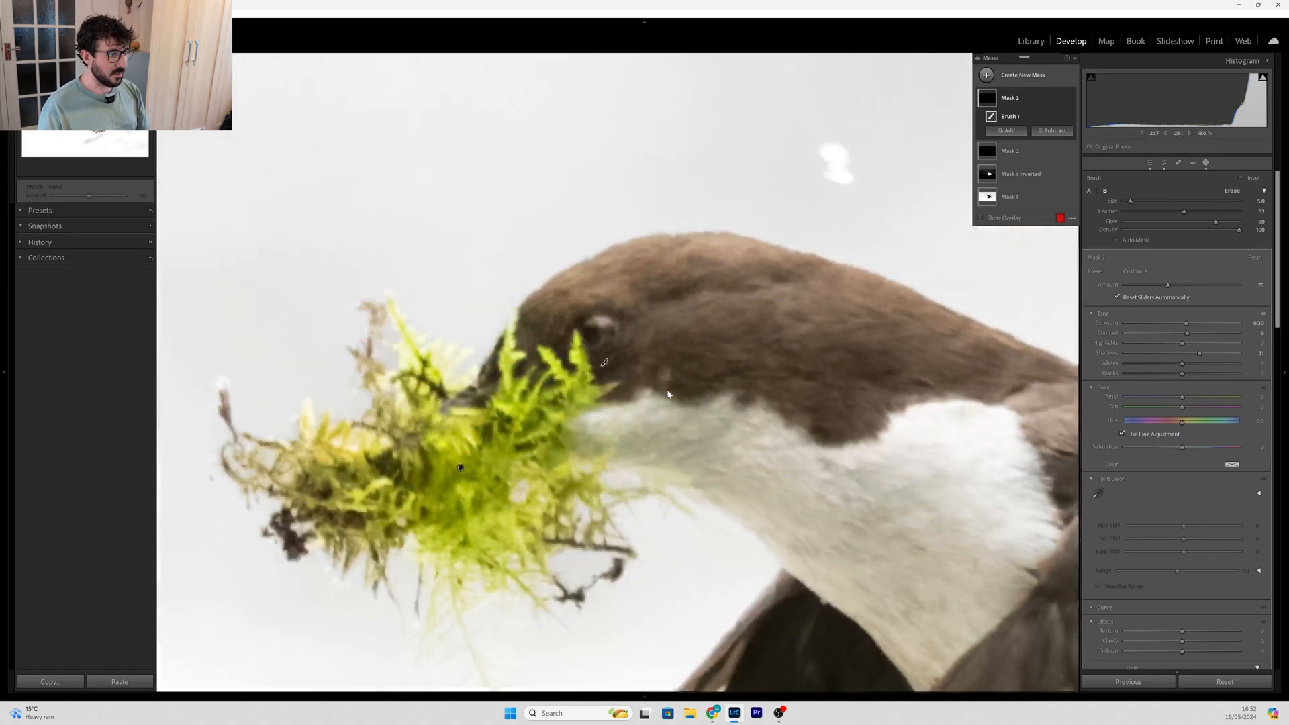
left_click(986, 74)
left_click(1030, 169)
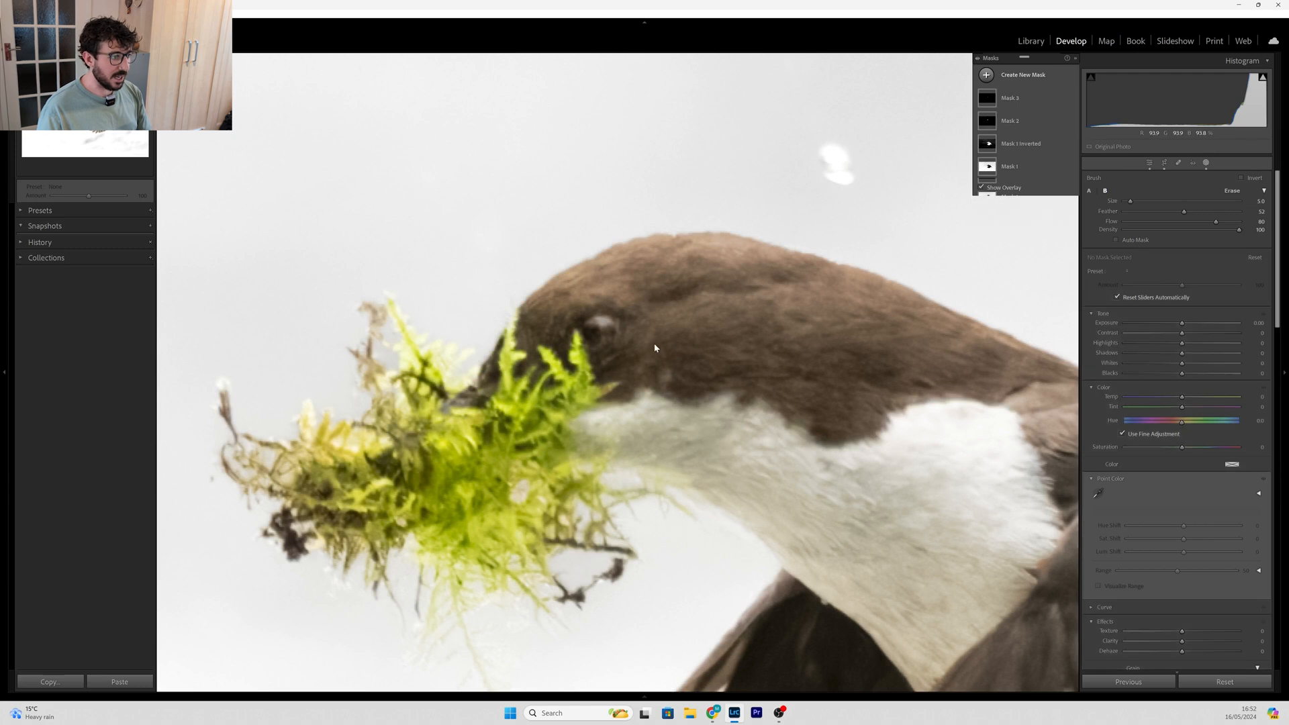
scroll(1066, 201, "up", 5)
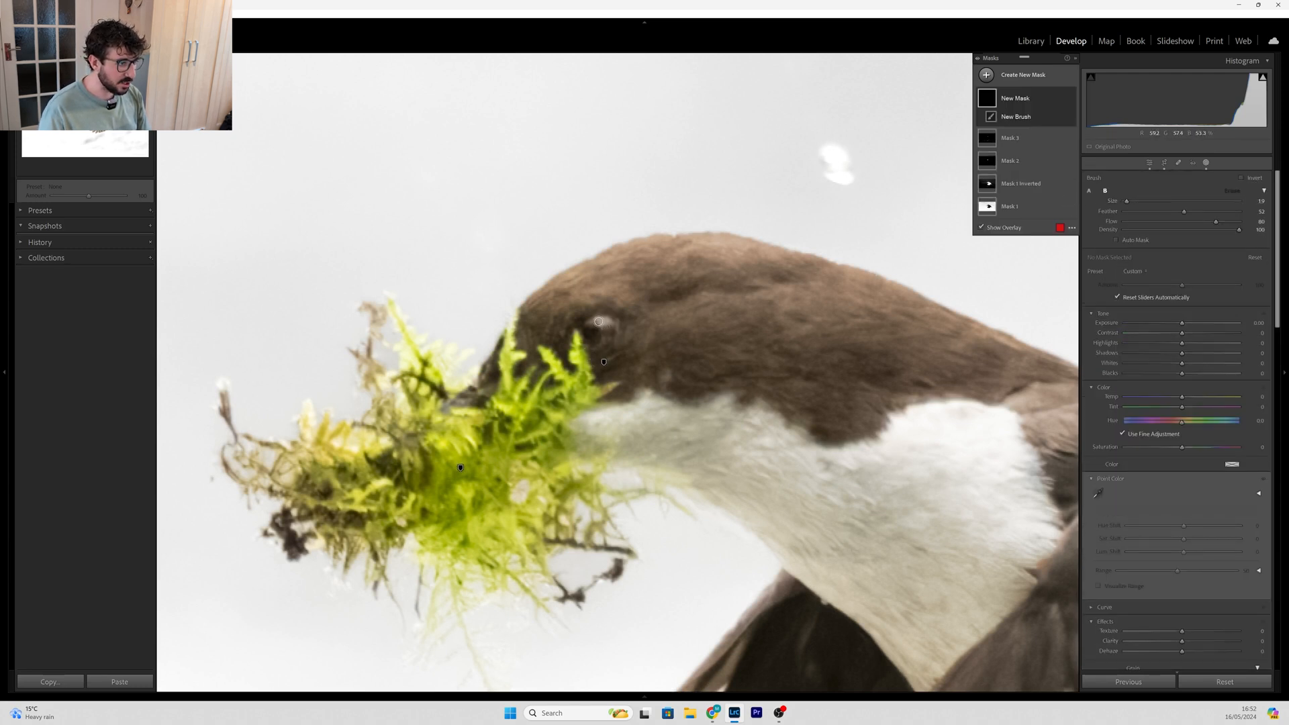
left_click_drag(598, 323, 604, 324)
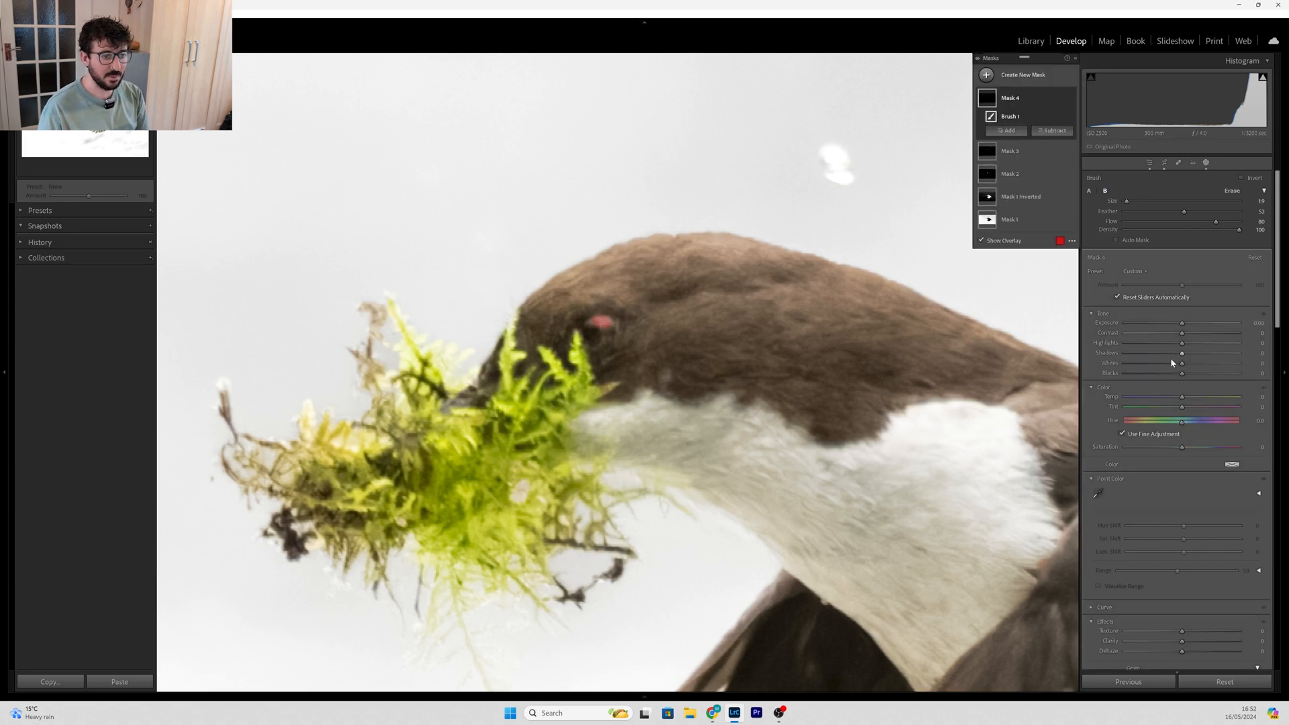
left_click_drag(1182, 363, 1231, 350)
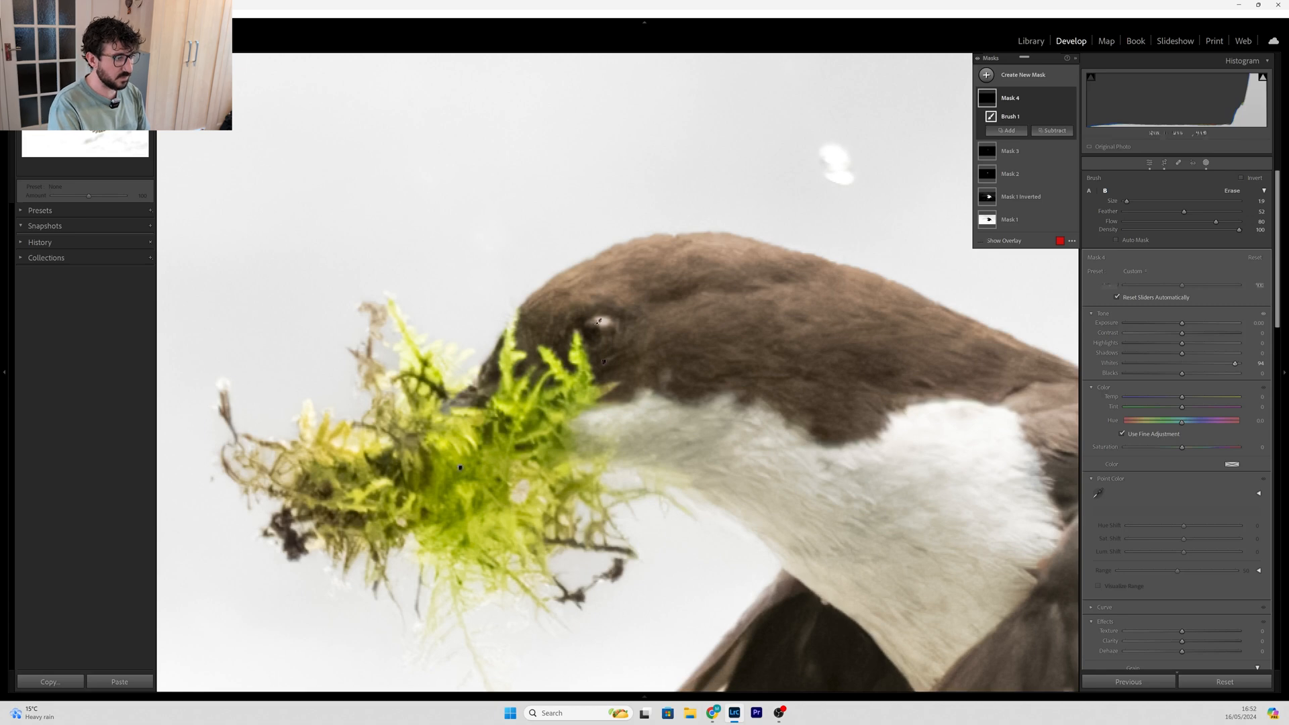
Step: Compare the photo with the eye mask hidden and shown, reduce its overall amount to about 74, and finish masking
key("z")
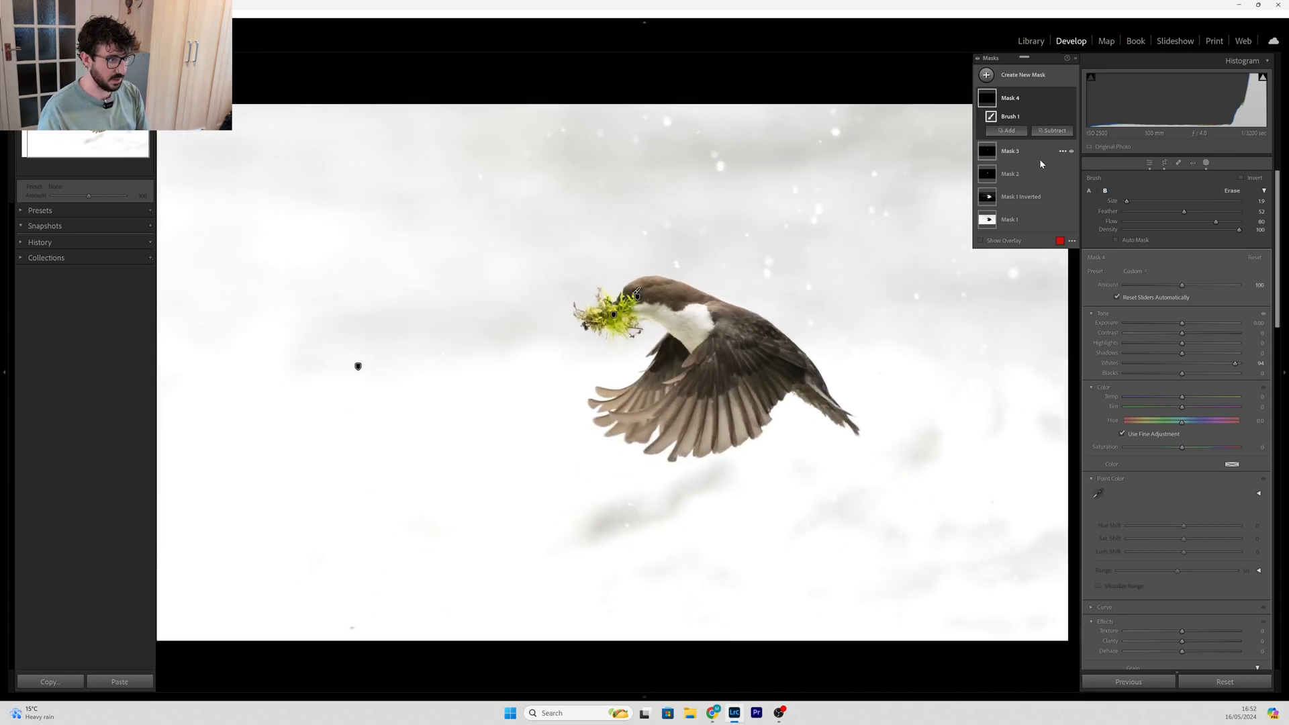
left_click(1072, 100)
left_click(1072, 100)
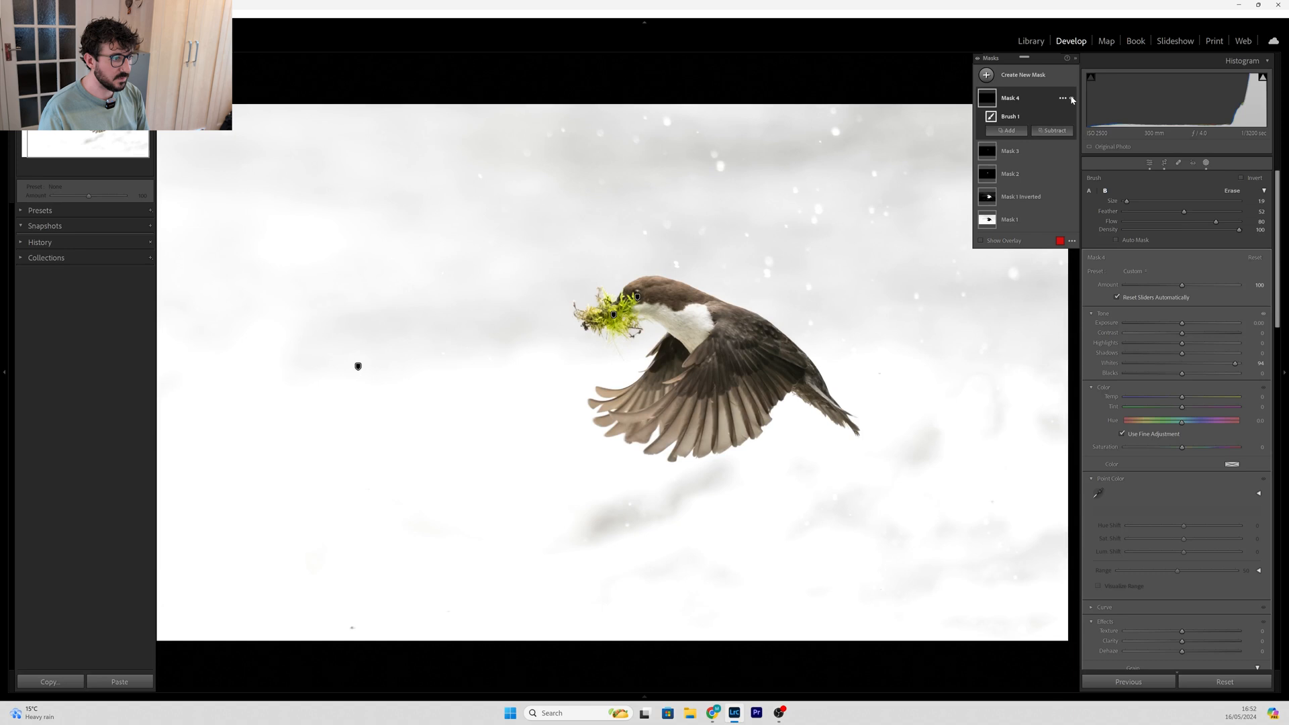
left_click_drag(1183, 285, 1169, 291)
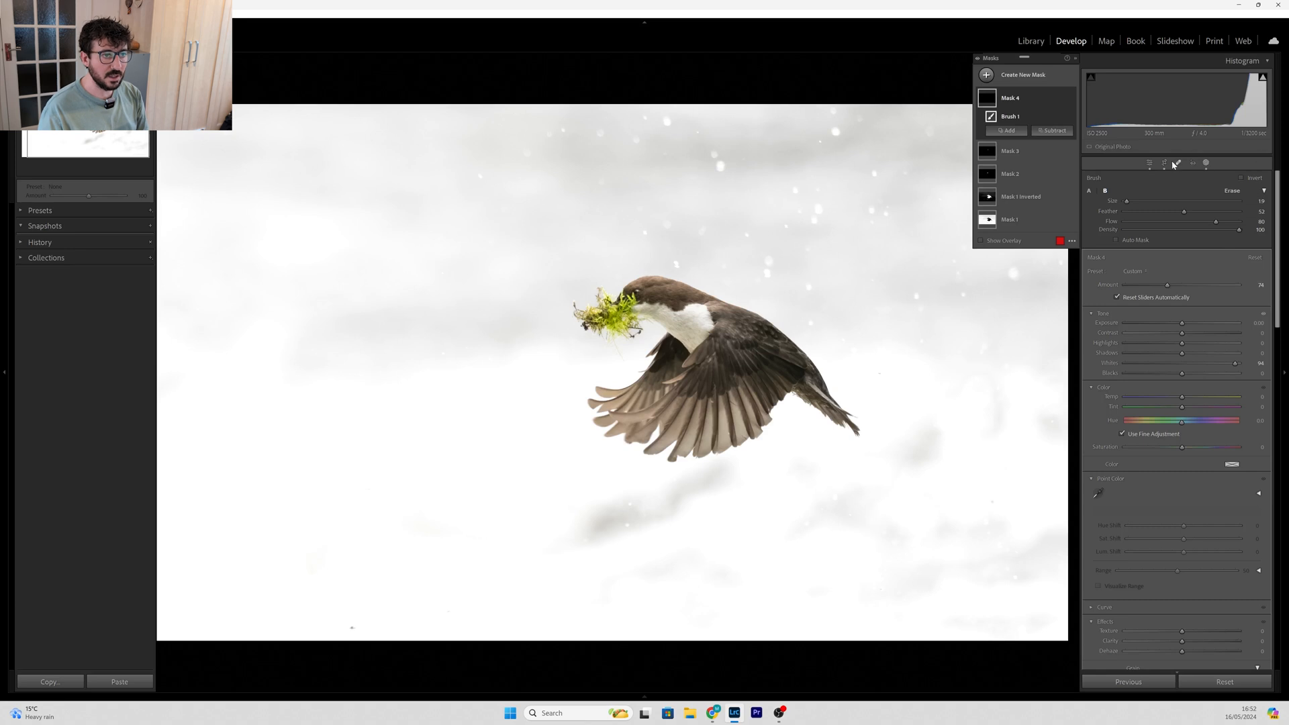
left_click(1206, 164)
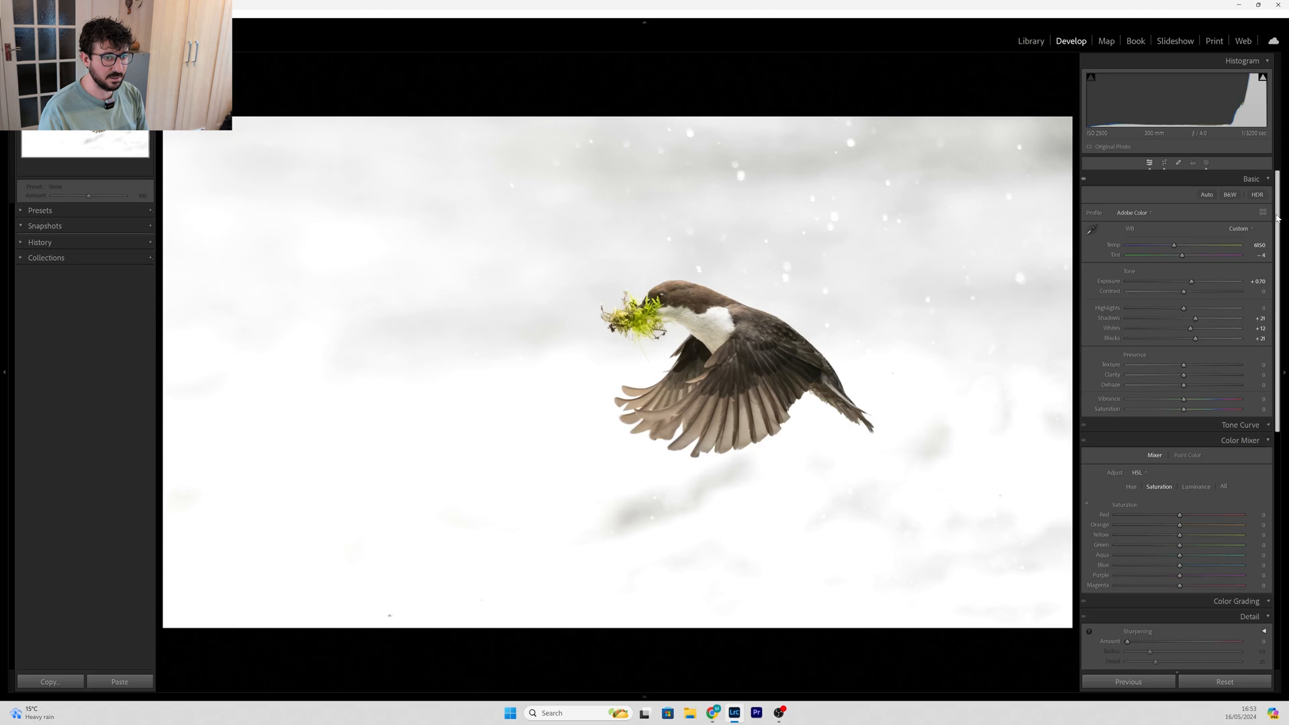
Step: Turn on chromatic aberration removal in the lens corrections
left_click_drag(1278, 218, 1283, 390)
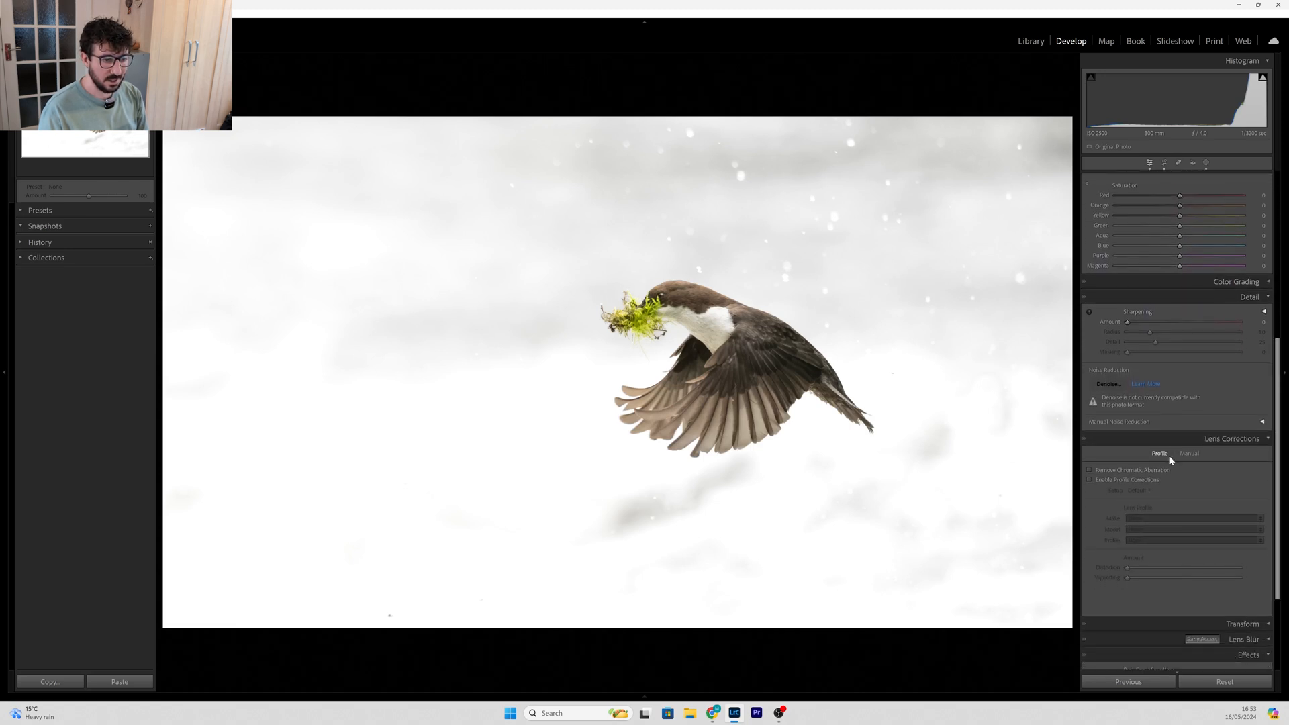
left_click(1134, 470)
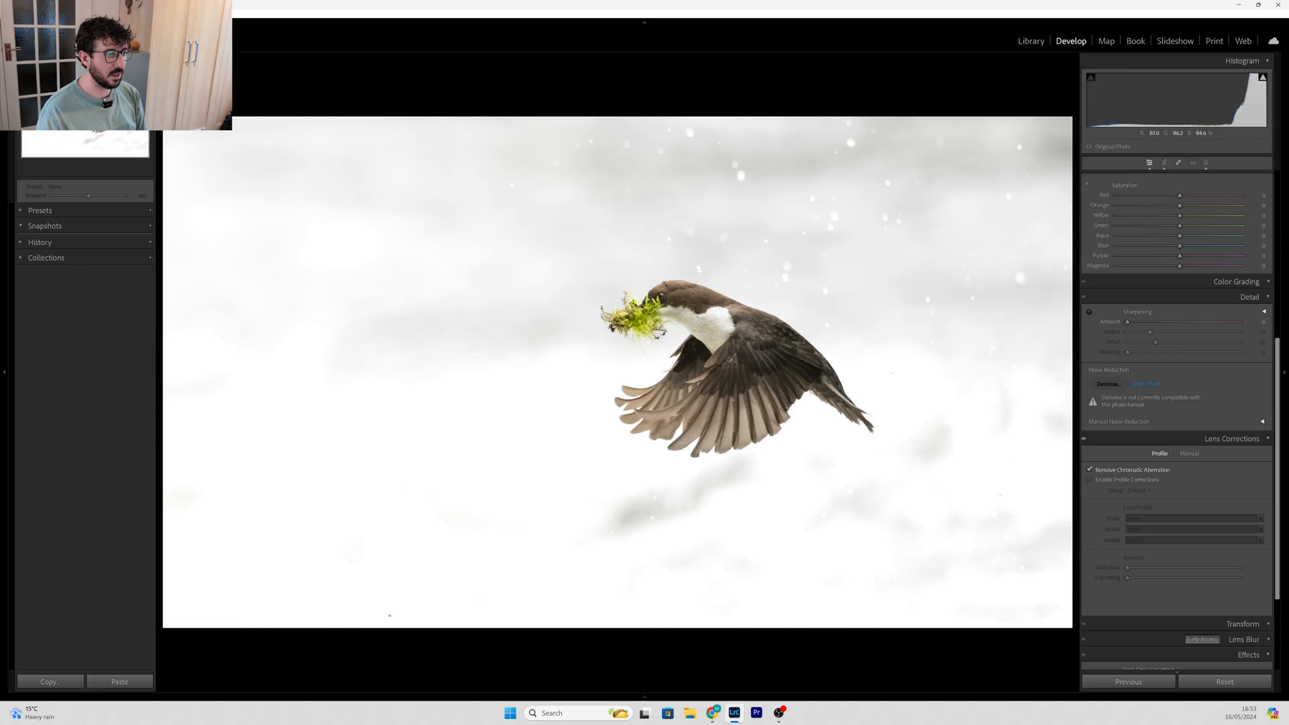
Step: Sharpen the photo with an amount of 12, radius 3.0 and masking 82, previewing the masked edges around the bird
left_click(699, 359)
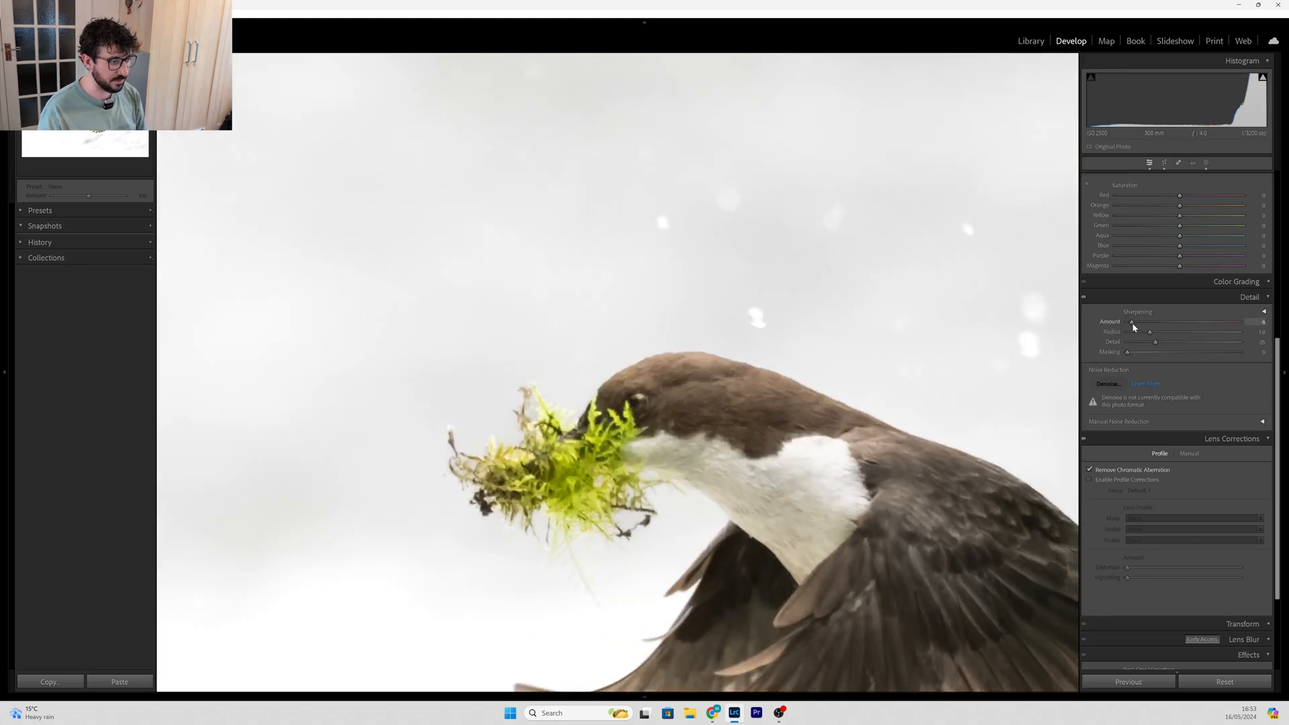
left_click_drag(1133, 325, 1141, 326)
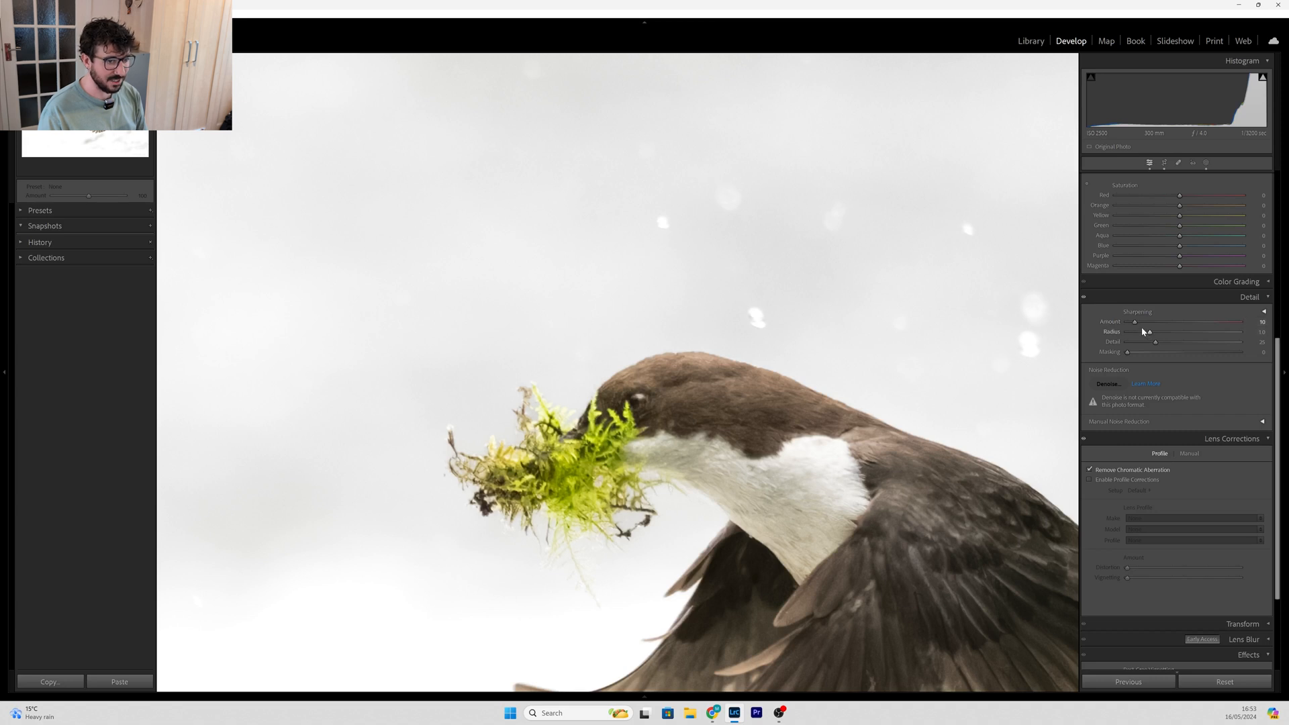
left_click_drag(1150, 334, 1220, 336)
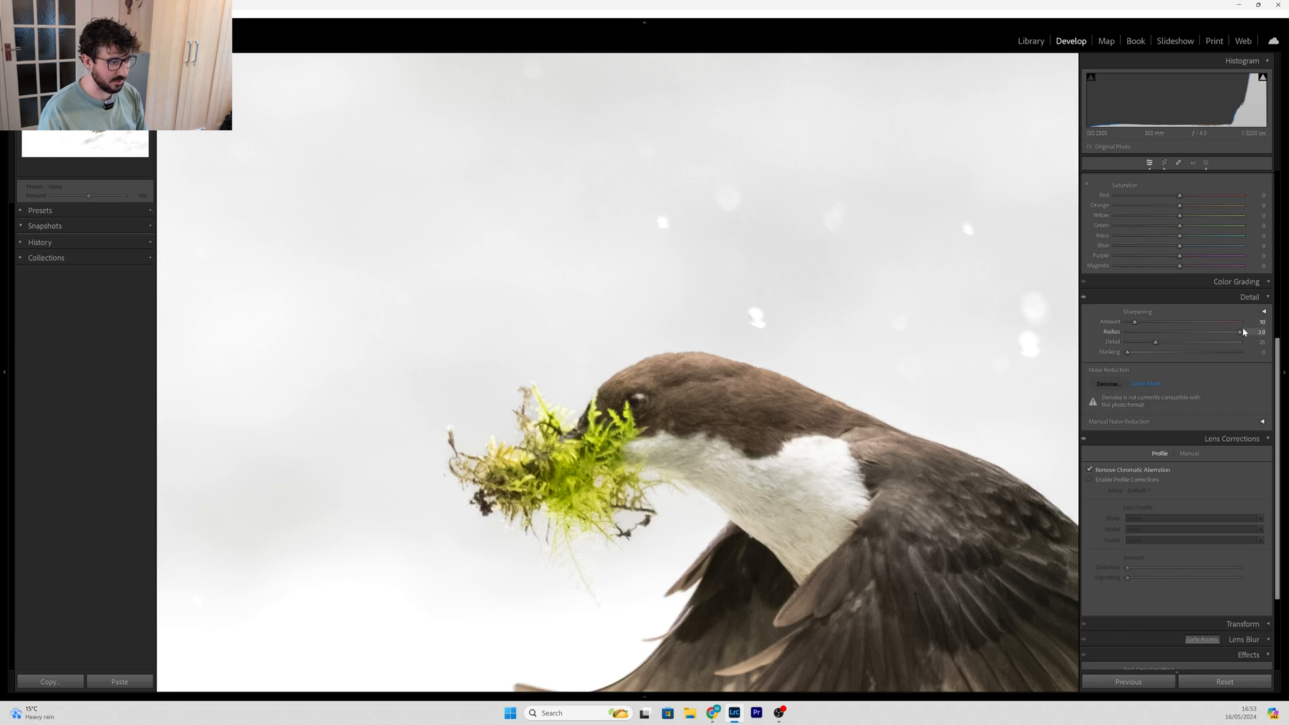
key("alt")
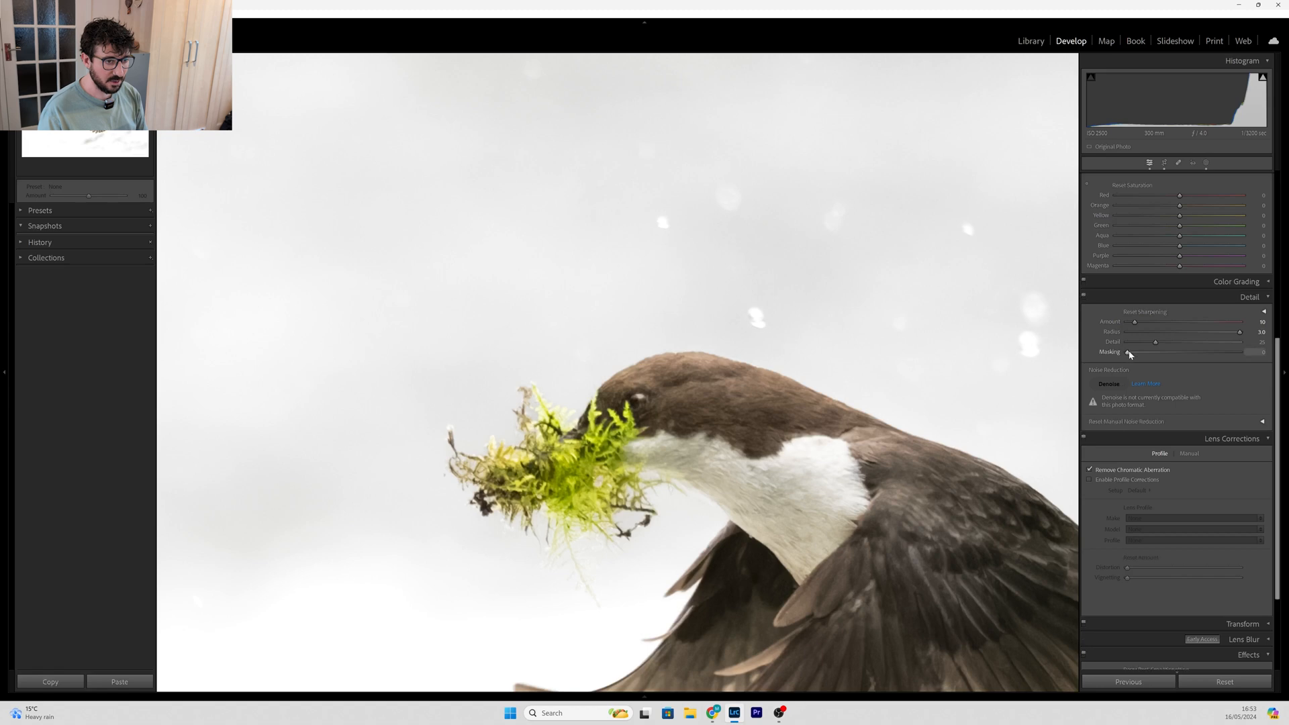
left_click_drag(1131, 354, 1220, 354)
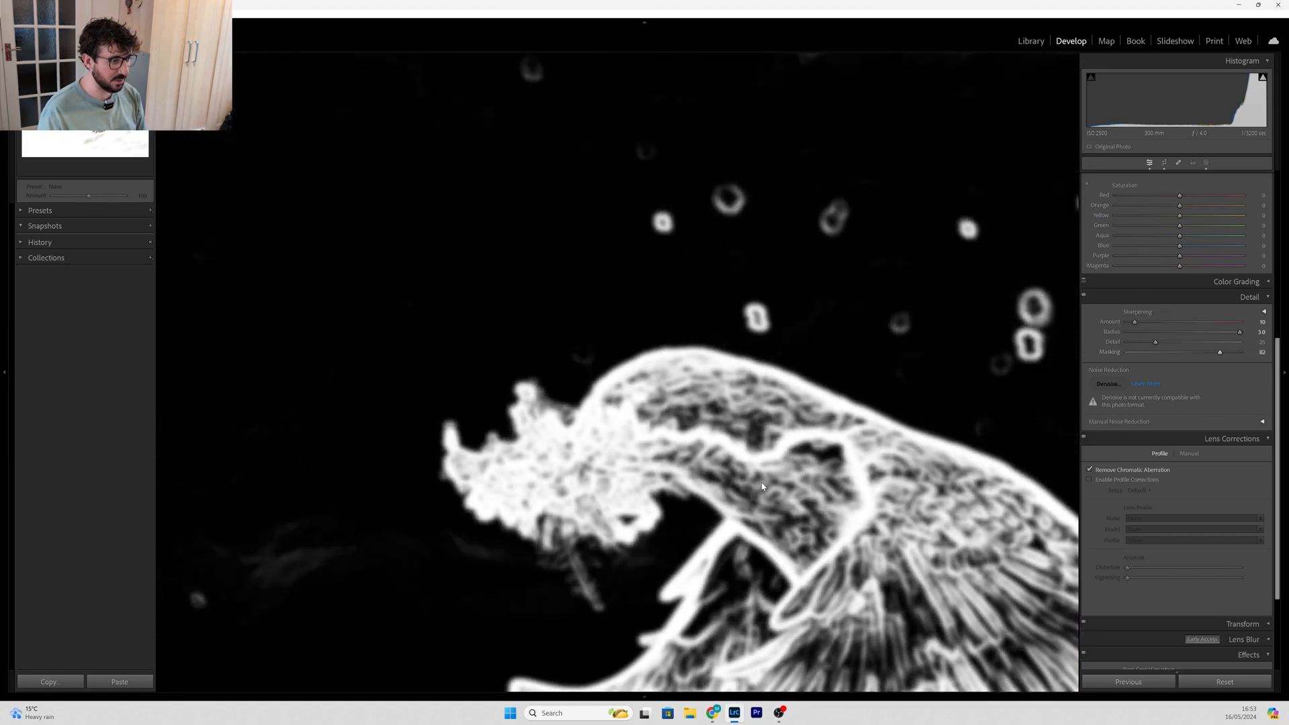
left_click_drag(762, 486, 766, 413)
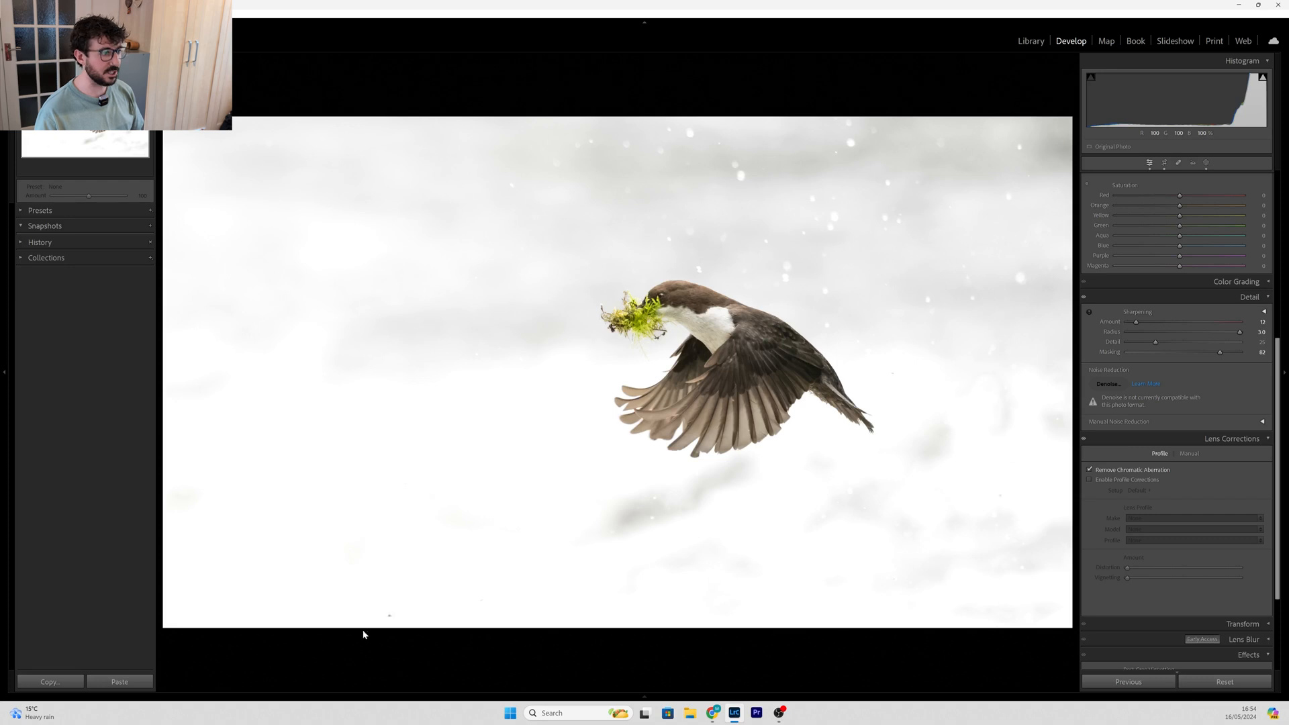
Step: Inspect the white background up close for leftover dark specks, from below the bird across to the area behind its tail
left_click(406, 607)
left_click_drag(409, 604, 471, 504)
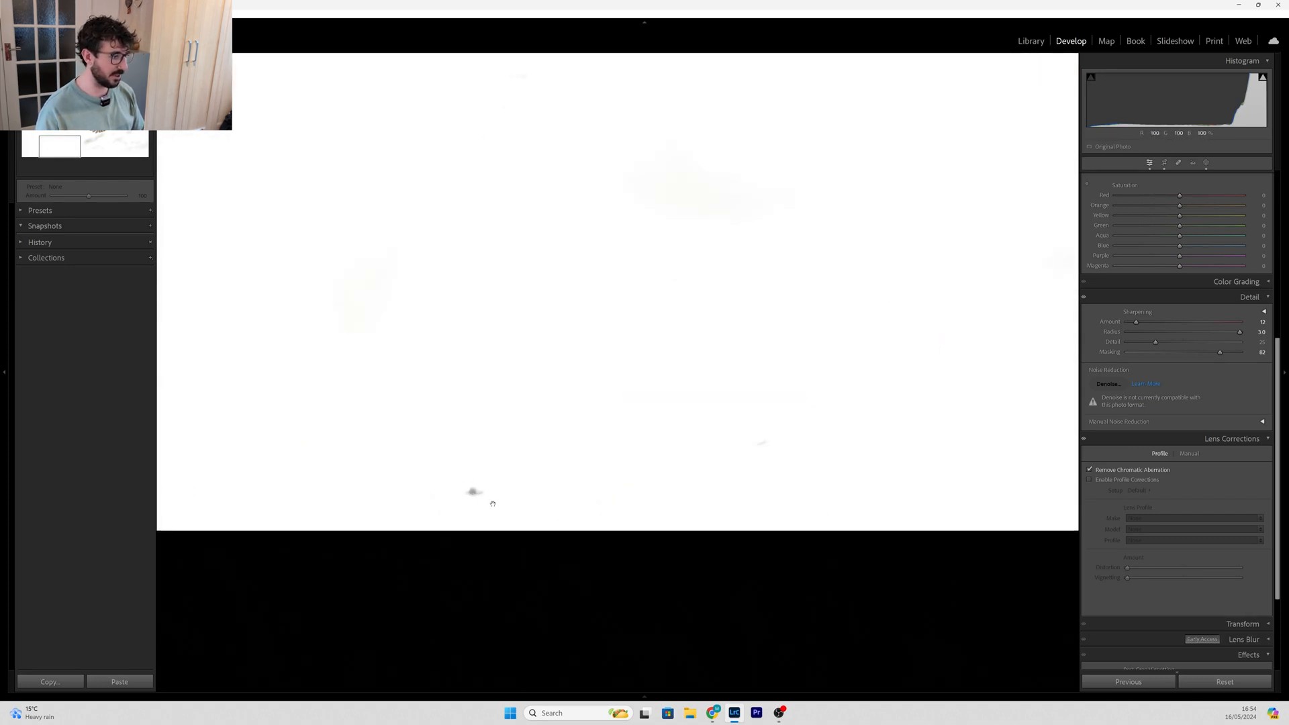
left_click_drag(791, 460, 716, 481)
left_click_drag(889, 440, 657, 502)
left_click_drag(859, 422, 456, 469)
left_click_drag(903, 376, 598, 527)
left_click_drag(867, 430, 631, 511)
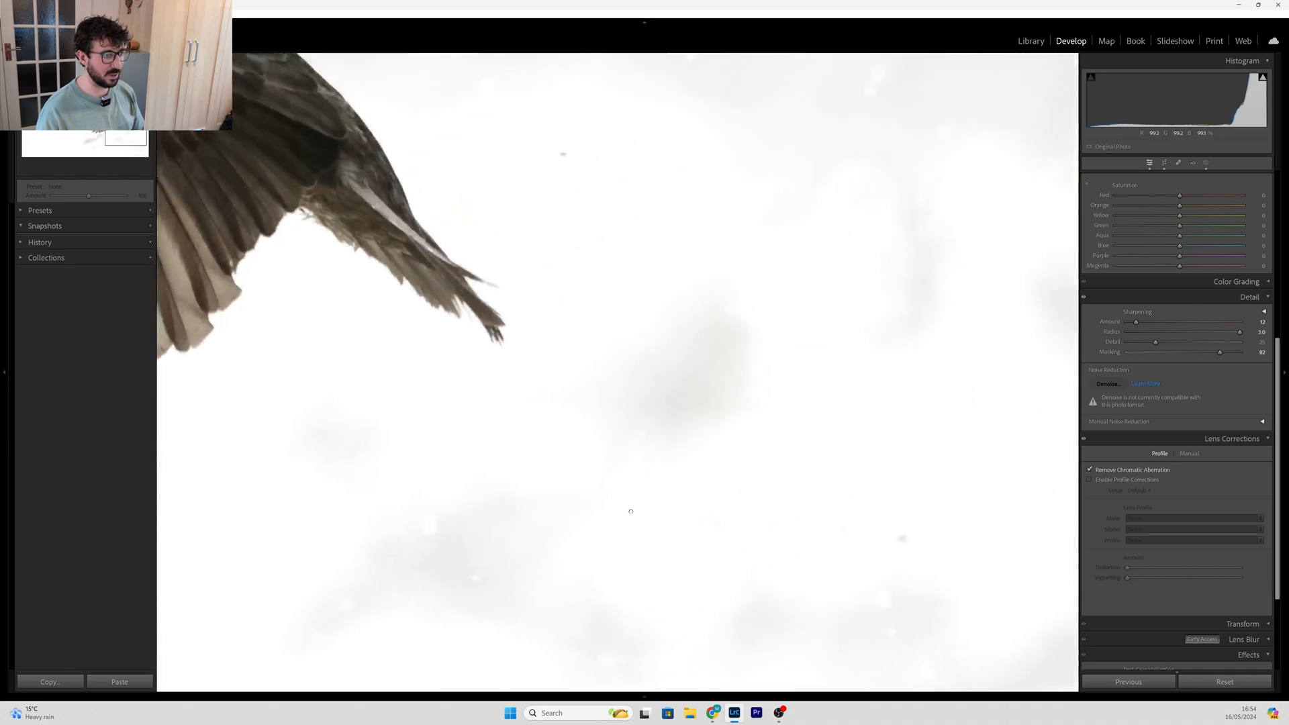
left_click_drag(588, 154, 702, 338)
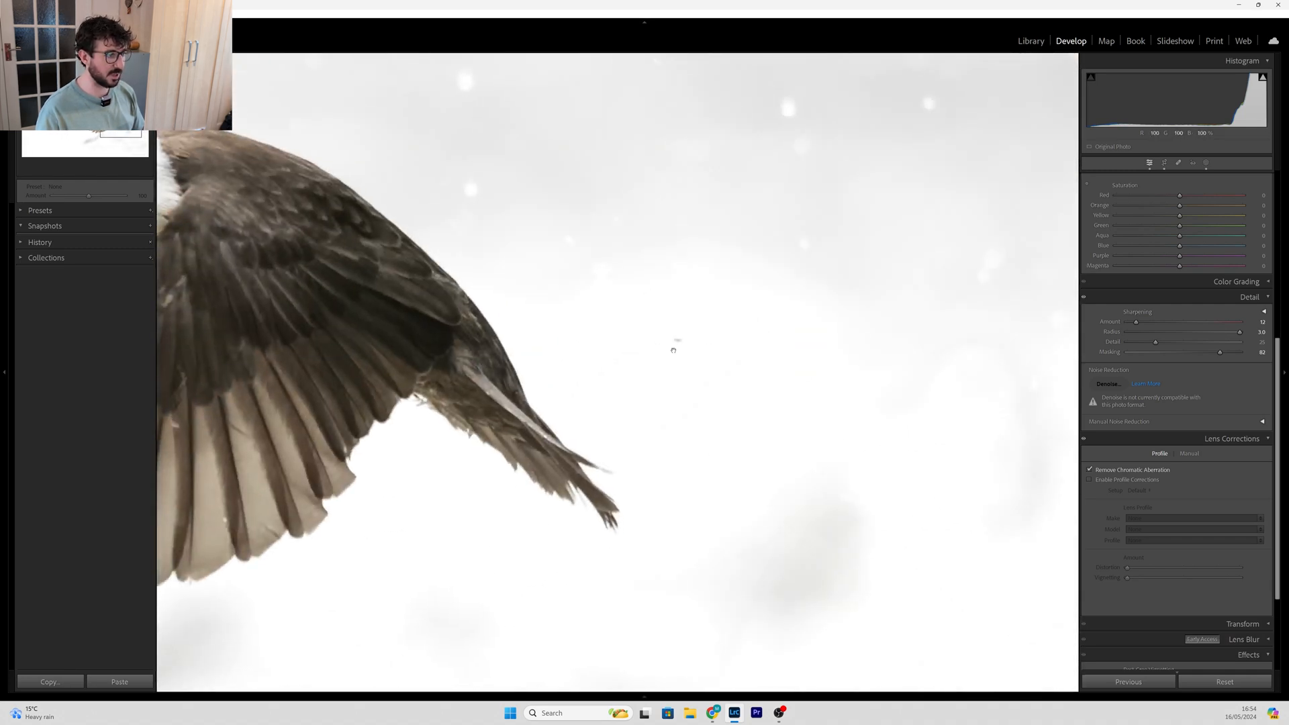
left_click(634, 381)
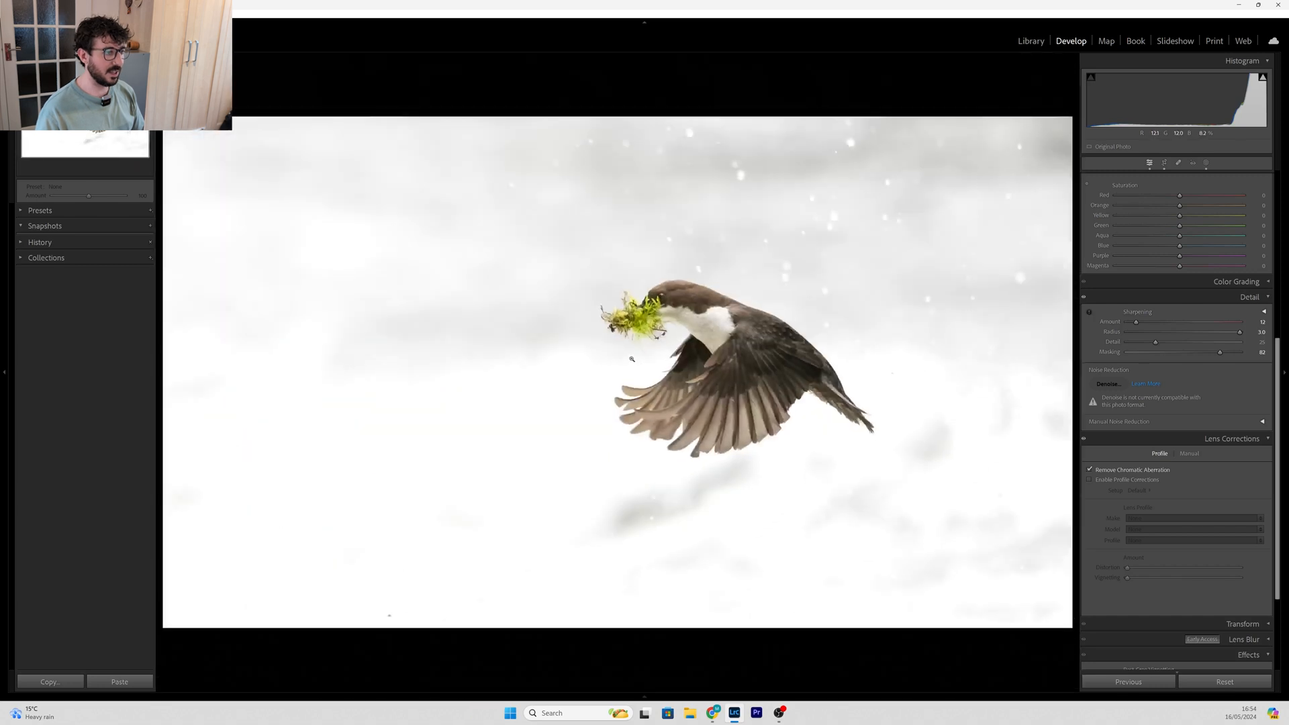